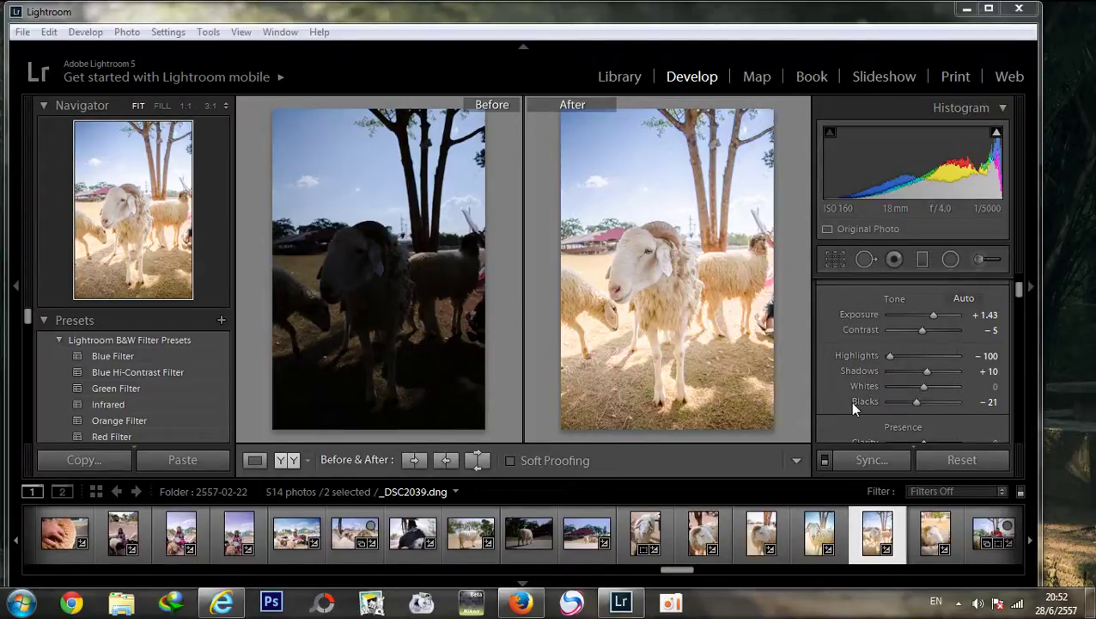
Step: Reset all Develop settings so the sheep photo shows its original dark, backlit look
click(940, 461)
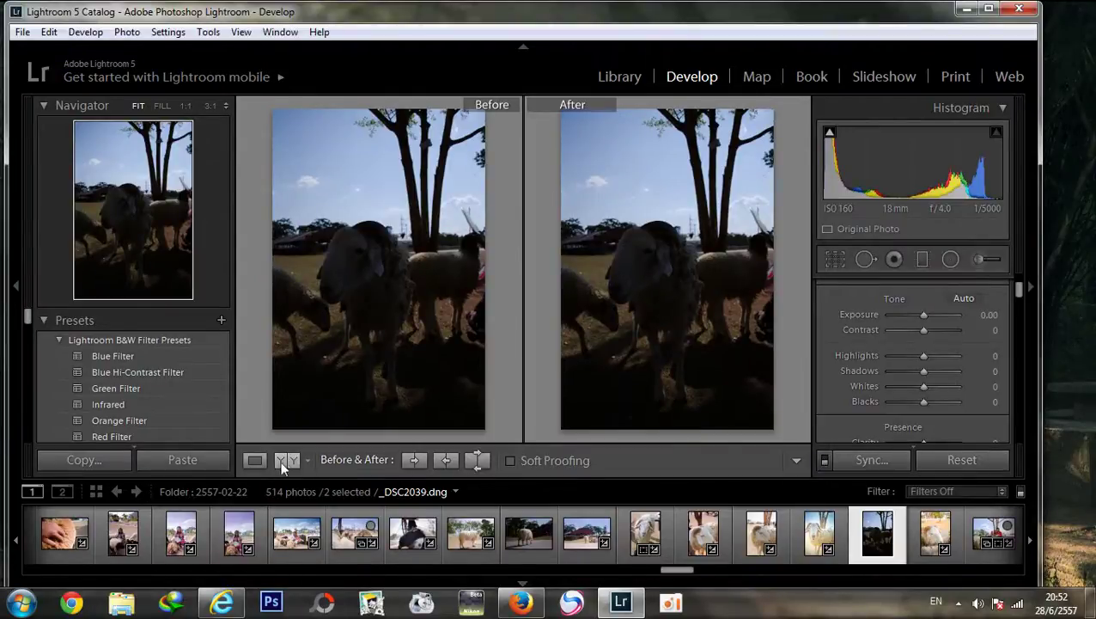
Step: Switch to the single Loupe view and inspect the sheep's face at 1:1
click(254, 460)
click(560, 257)
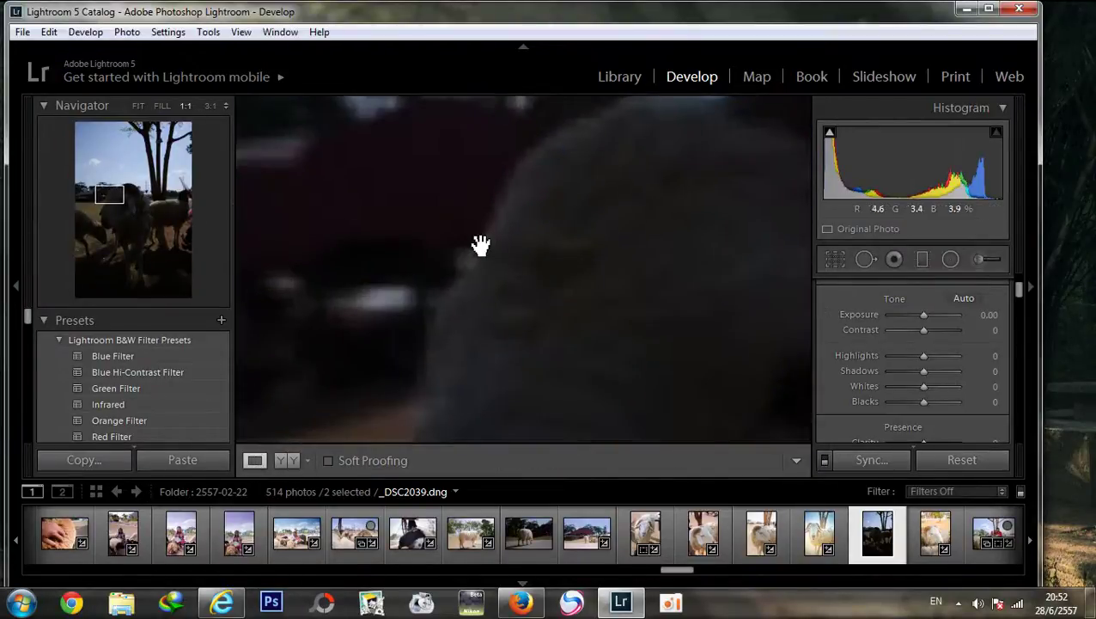
mouse_move(650, 306)
mouse_down()
mouse_move(575, 235)
mouse_move(559, 225)
mouse_move(533, 237)
mouse_move(576, 176)
mouse_move(515, 331)
mouse_up()
click(515, 331)
Step: Inspect the tree trunks and sky at 1:1, then fit the whole photo back in view
drag(577, 214, 563, 225)
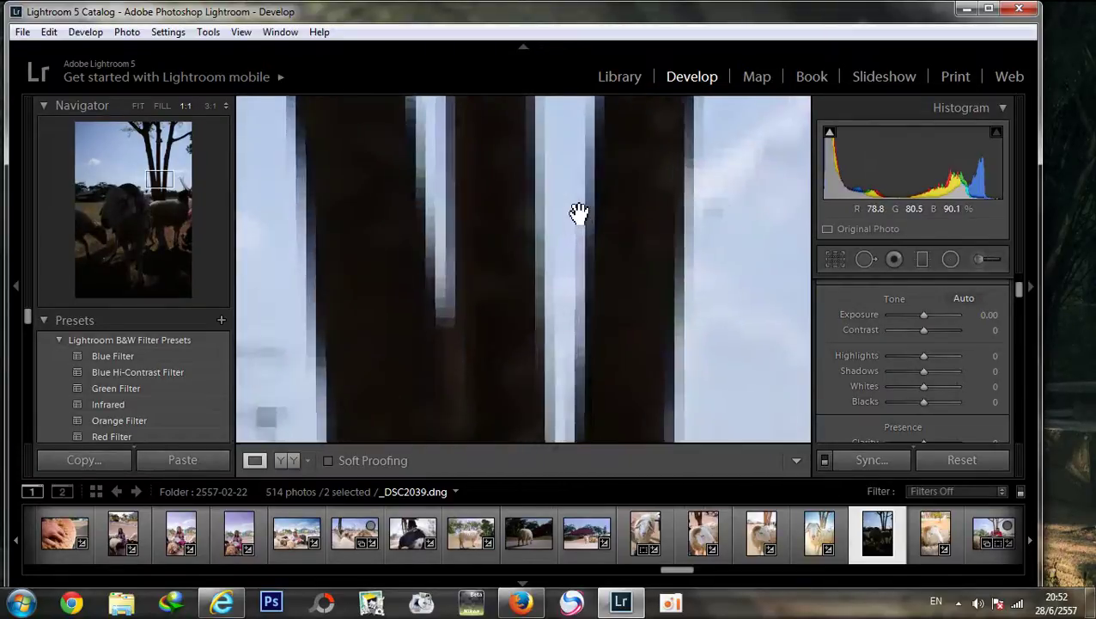
click(563, 226)
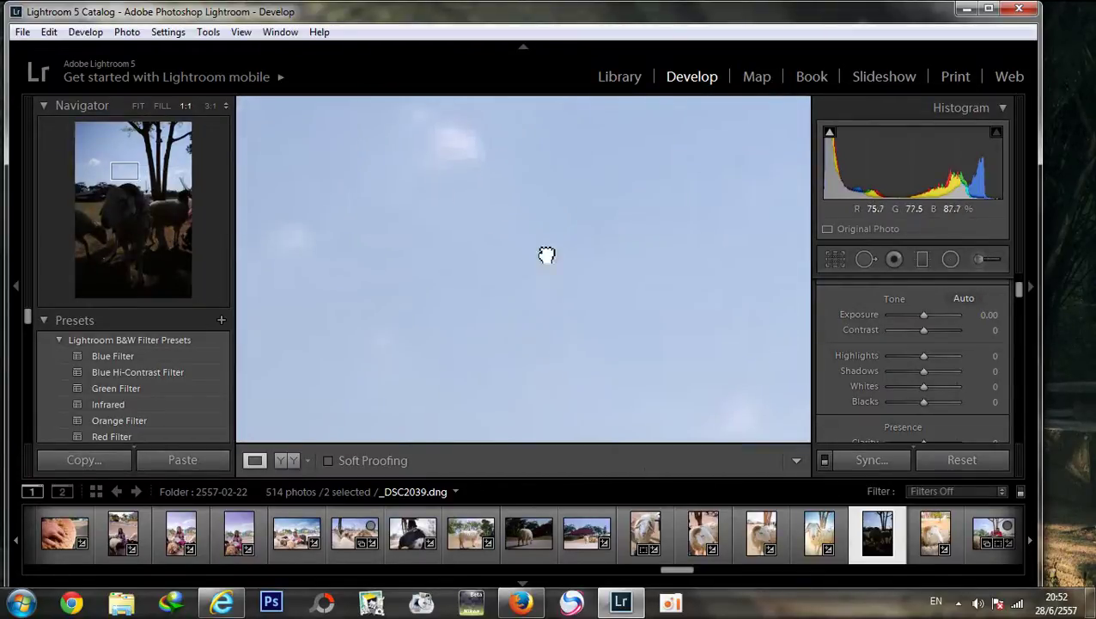
drag(548, 259, 499, 248)
click(431, 213)
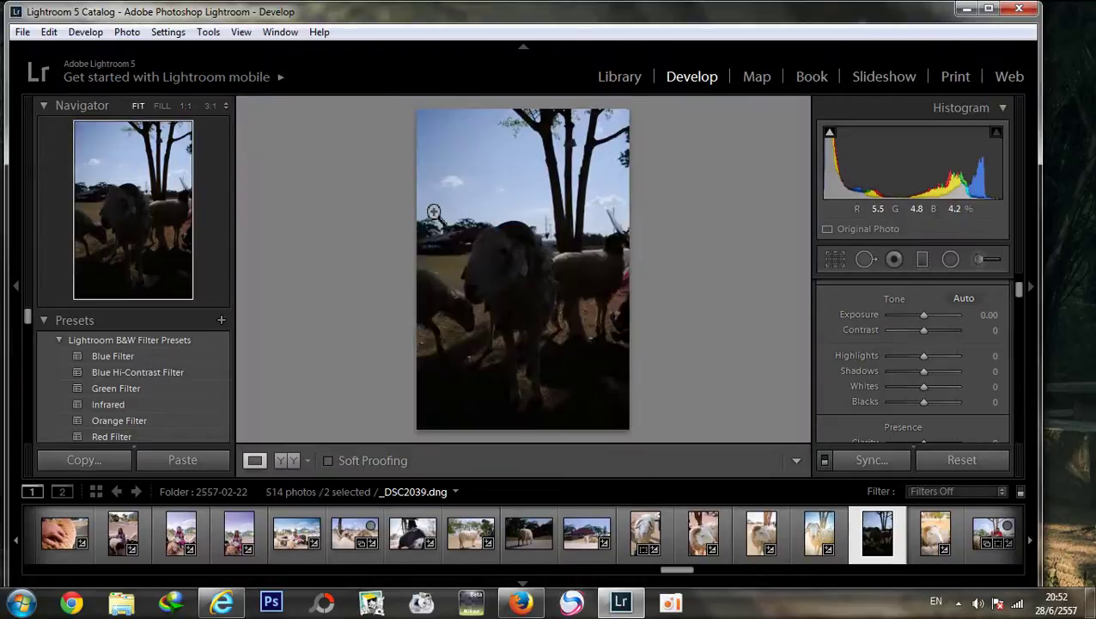
click(585, 227)
drag(584, 228, 521, 259)
click(545, 268)
Step: Draw a graduated filter down across the photo with Exposure -0.87 and Highlights -100
click(922, 256)
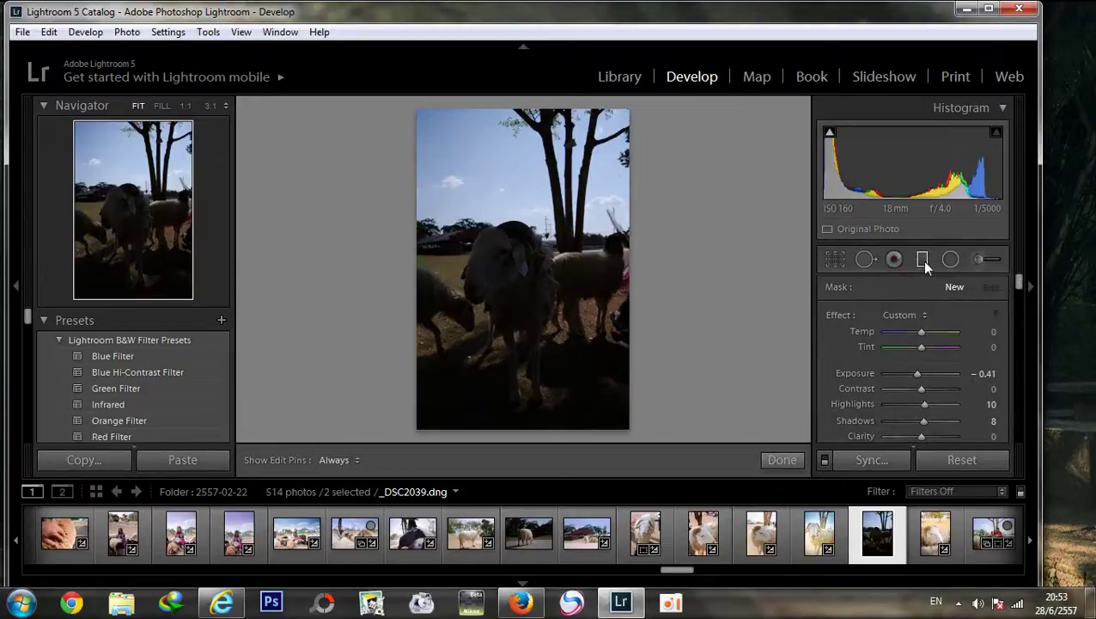
click(923, 260)
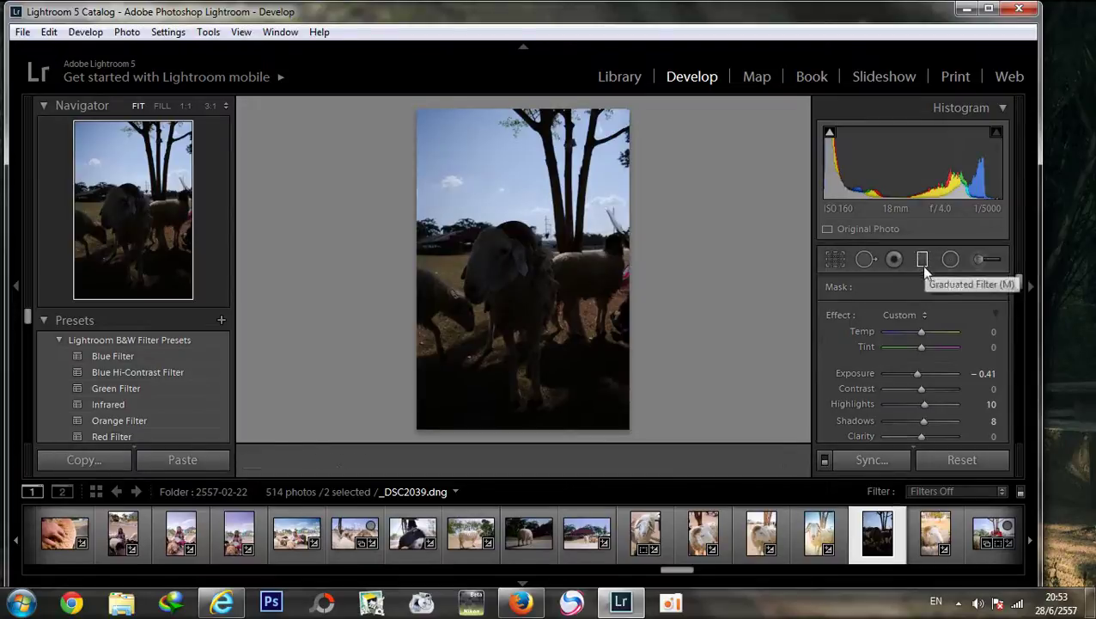
click(921, 263)
drag(522, 121, 531, 388)
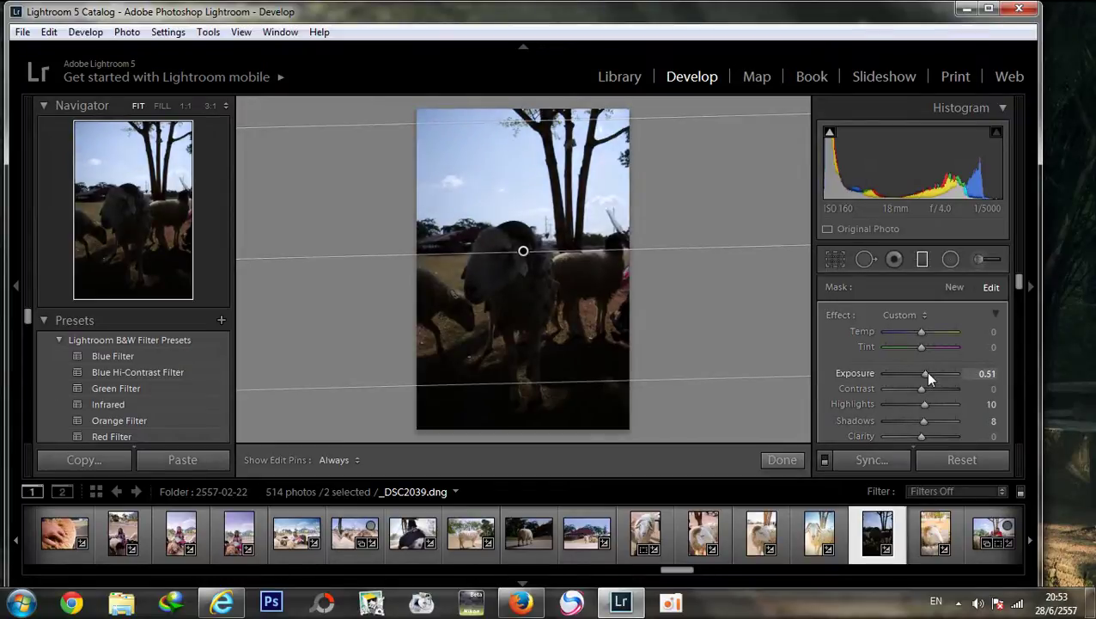
drag(919, 378, 882, 405)
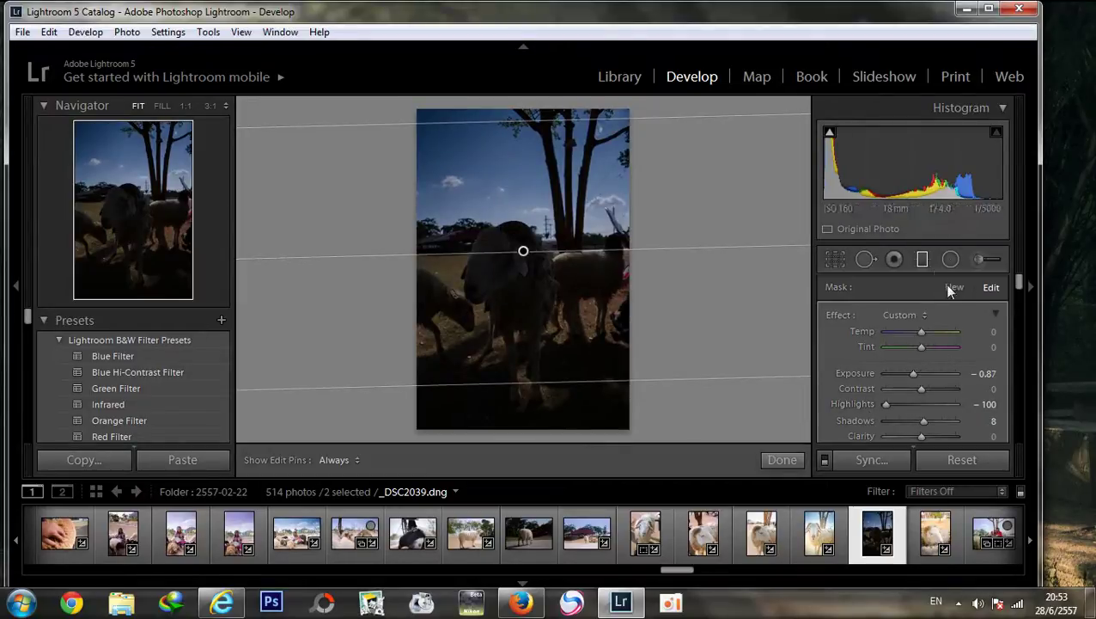
click(921, 259)
Step: Drag a second gradient up from the bottom with Exposure about 3.17 and Shadows 82
click(922, 260)
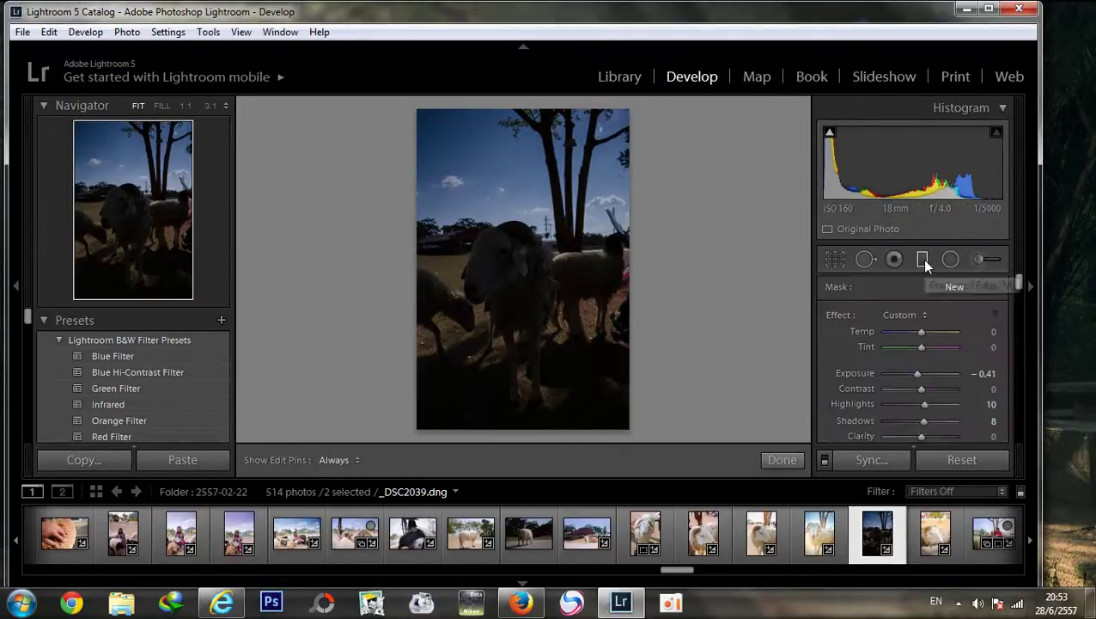
drag(535, 427, 526, 120)
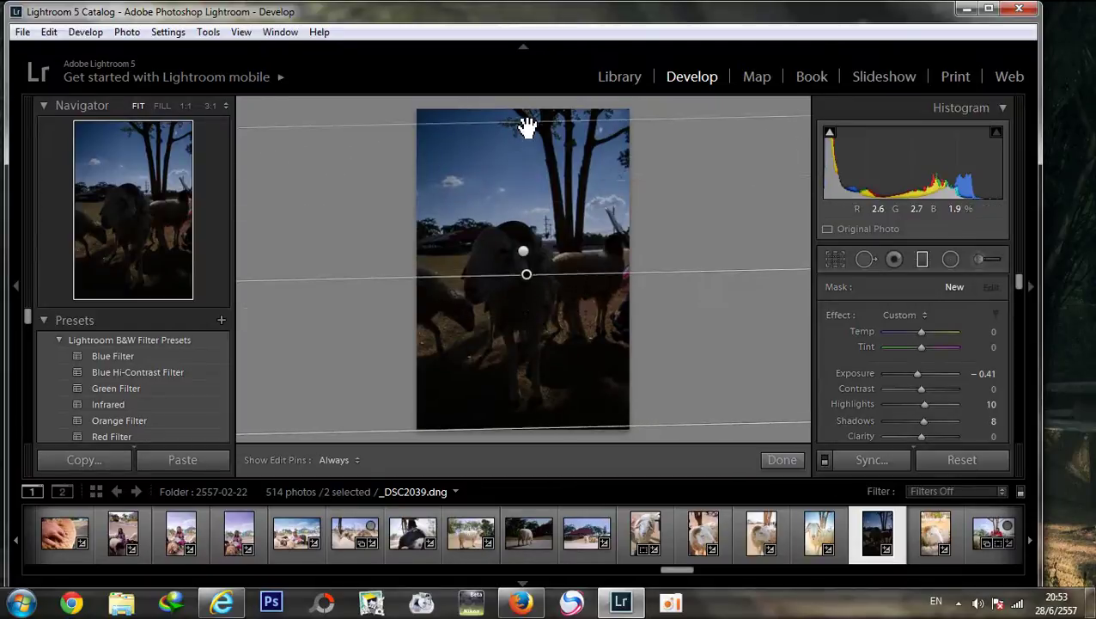
drag(910, 375, 945, 373)
drag(526, 275, 525, 234)
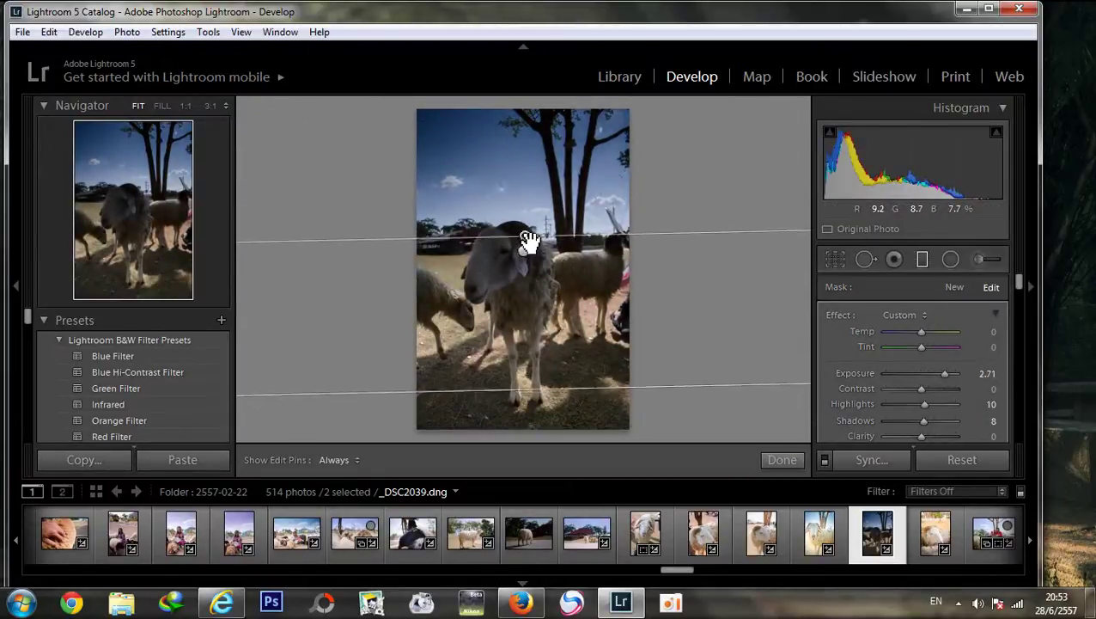
drag(924, 420, 950, 422)
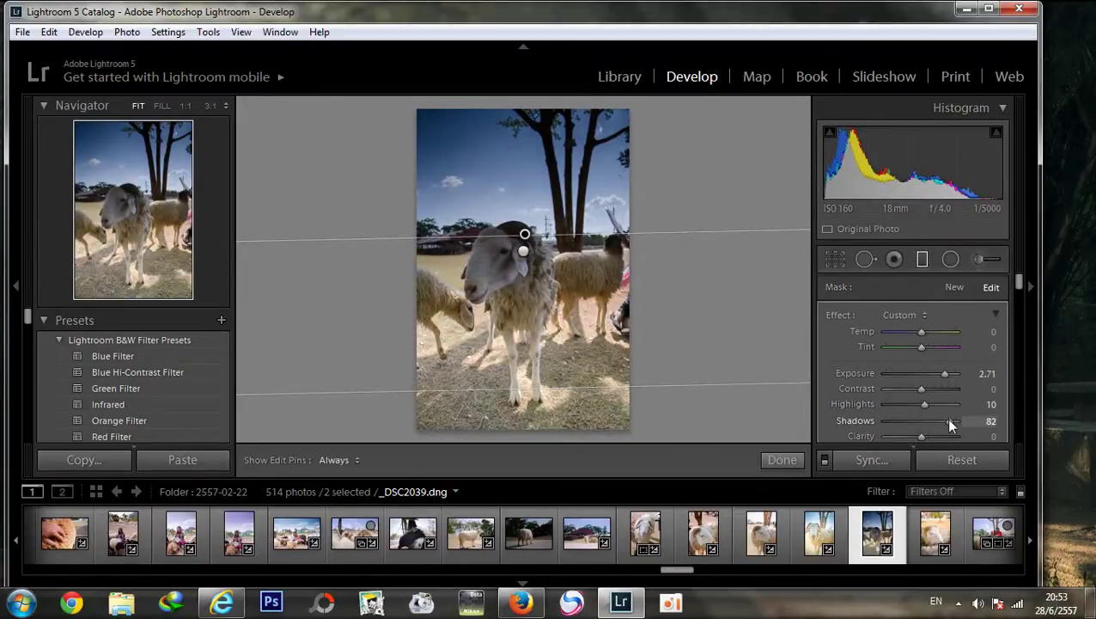
mouse_move(525, 234)
mouse_down()
mouse_move(529, 198)
mouse_move(528, 257)
mouse_move(540, 218)
mouse_up()
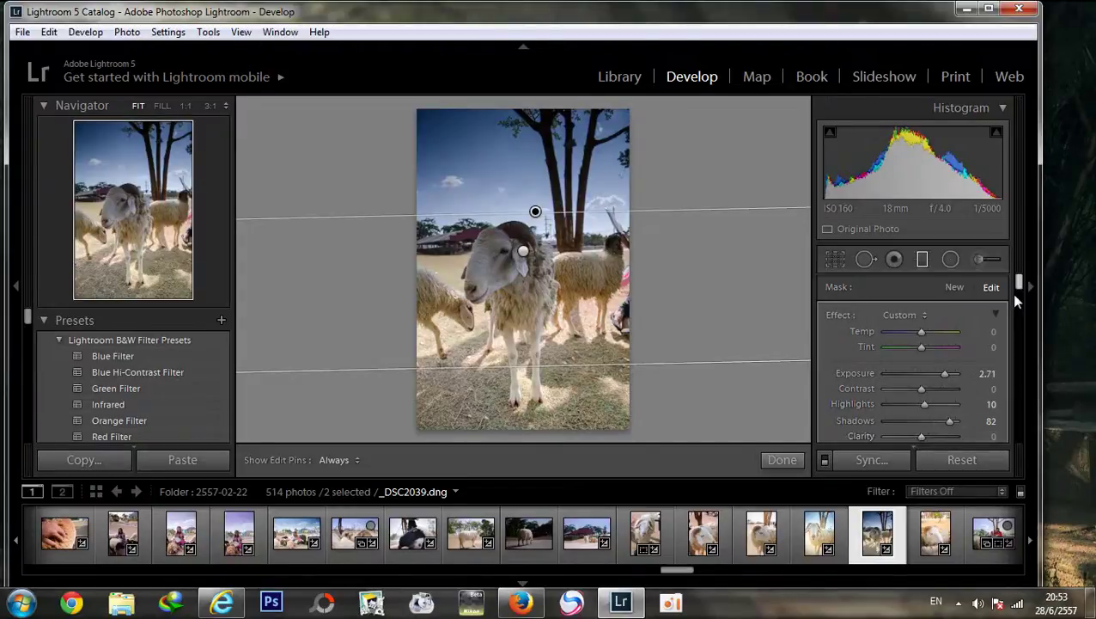
drag(1019, 284, 1018, 287)
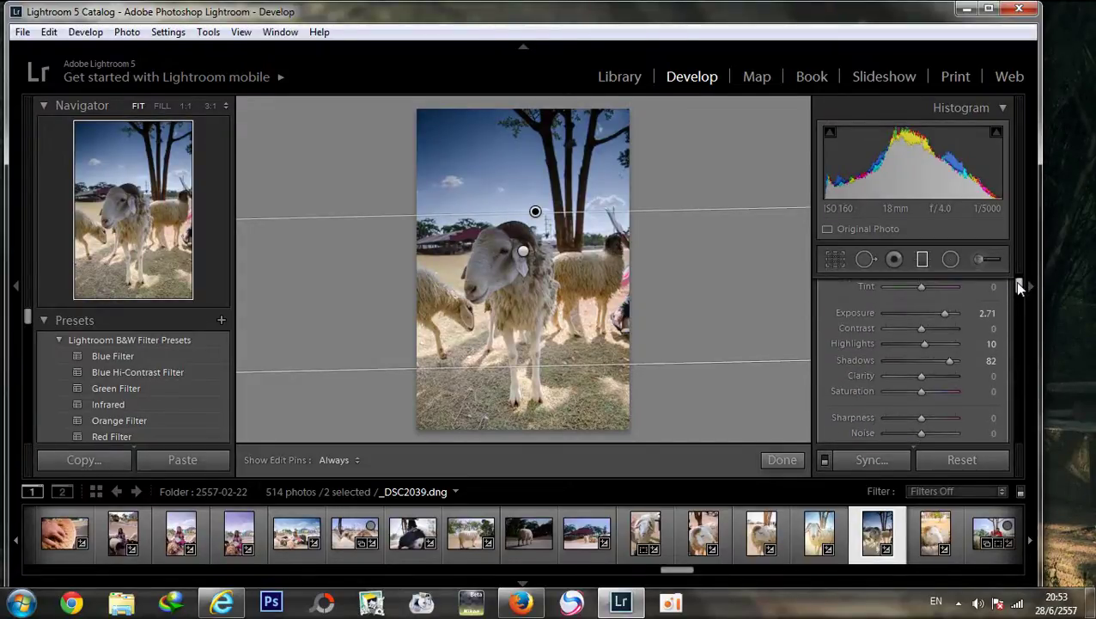
drag(947, 313, 951, 316)
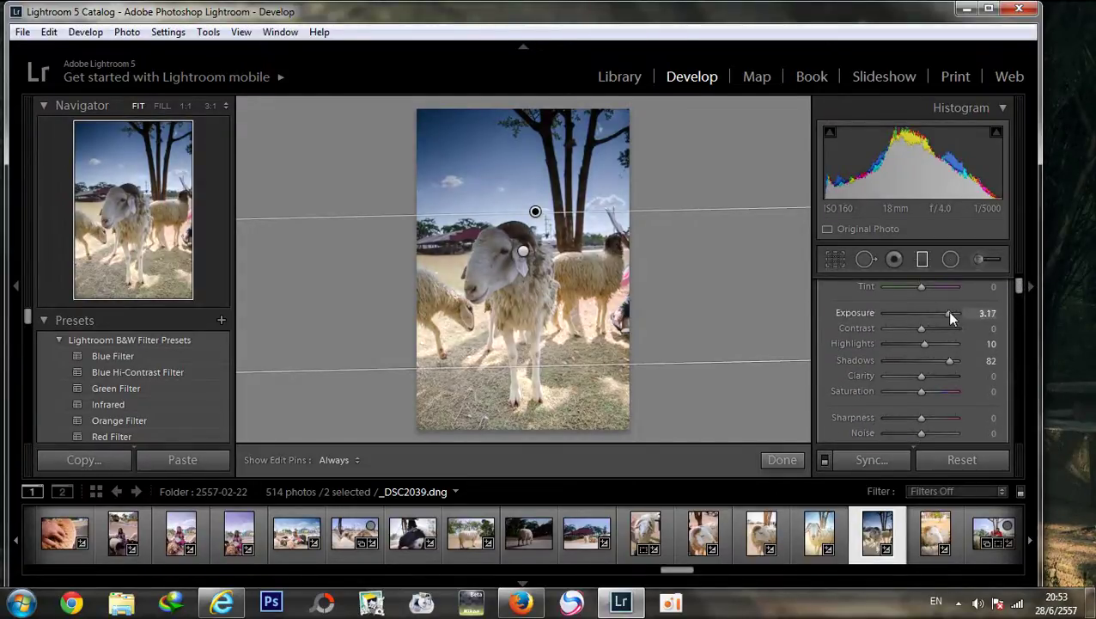
Step: Finish the graduated filter edit and inspect the sheep's head at 1:1
click(781, 462)
click(508, 251)
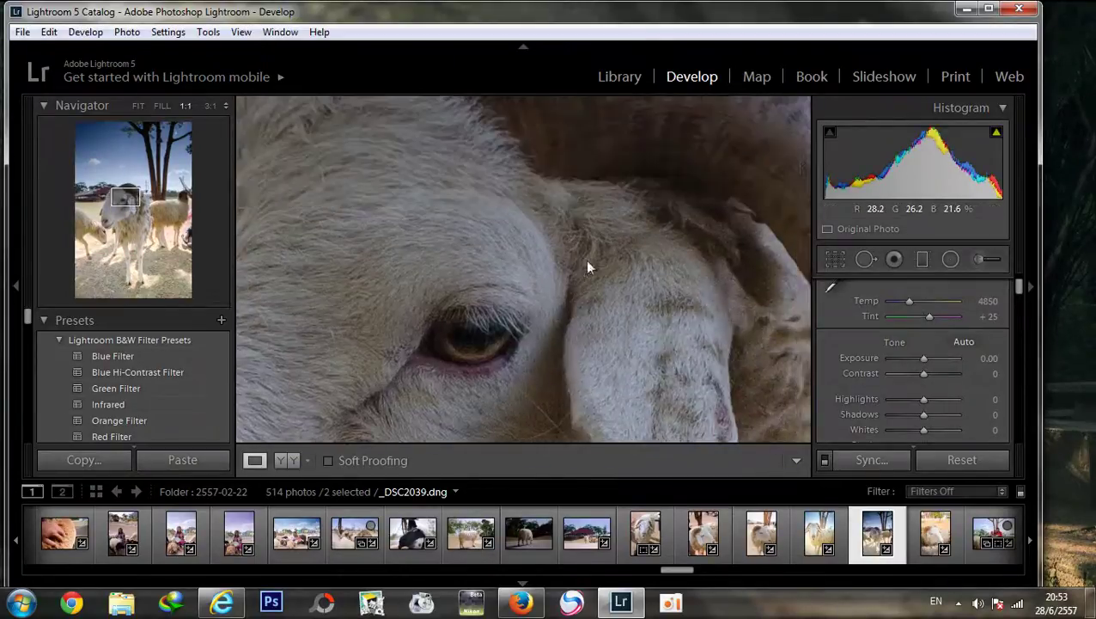
mouse_move(588, 268)
mouse_down()
mouse_move(534, 367)
mouse_move(548, 304)
mouse_up()
click(548, 303)
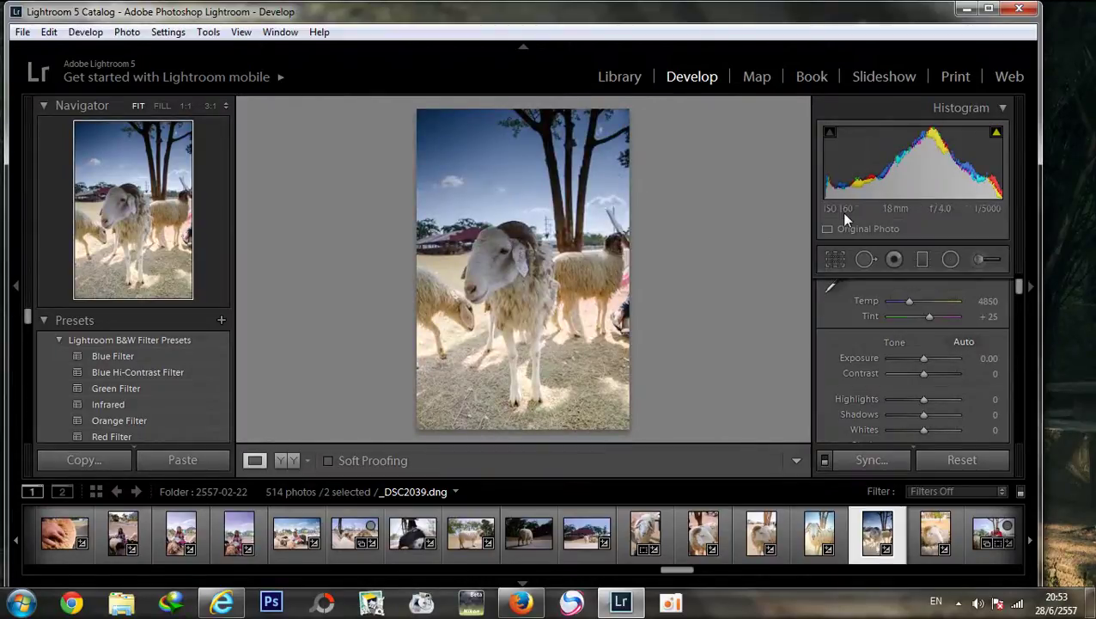
Step: Add a radial filter around the sheep's head with lowered exposure
click(950, 259)
drag(492, 242, 572, 317)
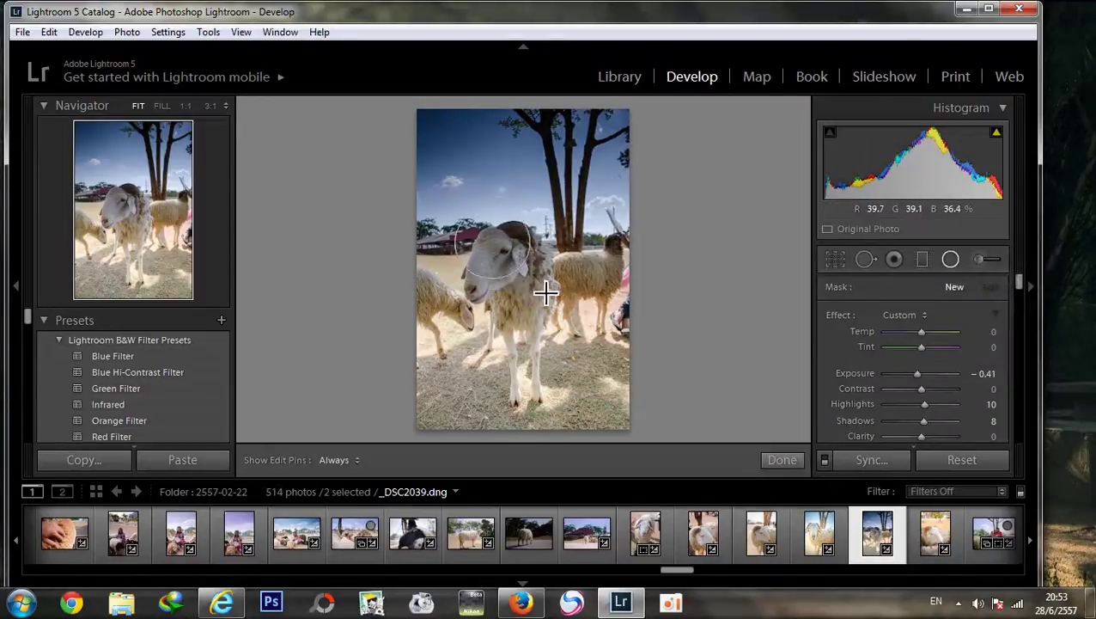
drag(496, 248, 518, 275)
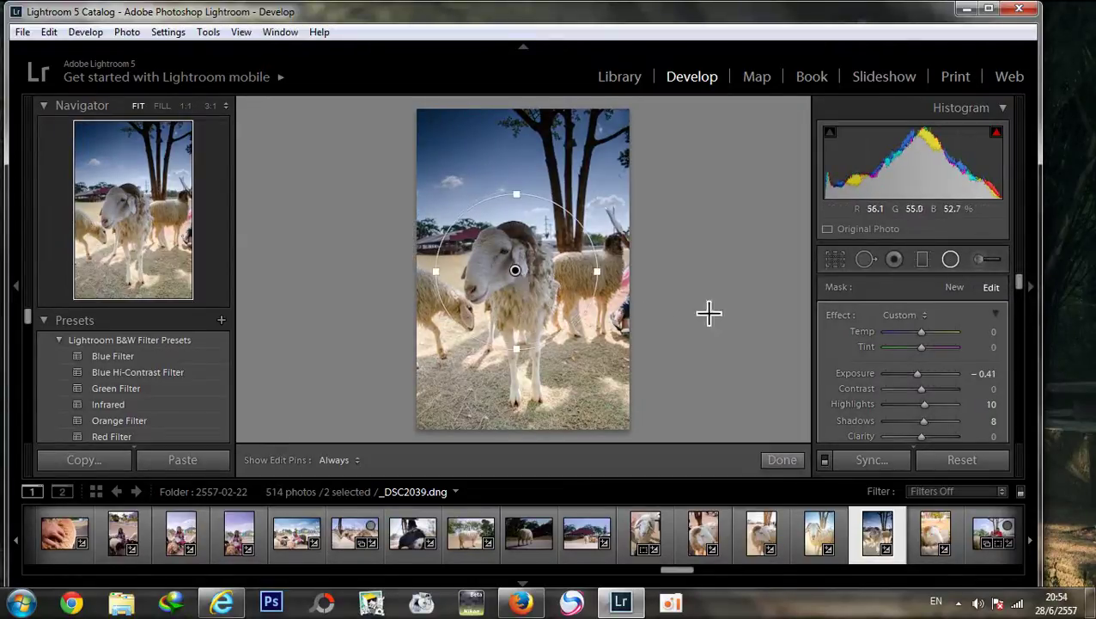
drag(915, 375, 911, 375)
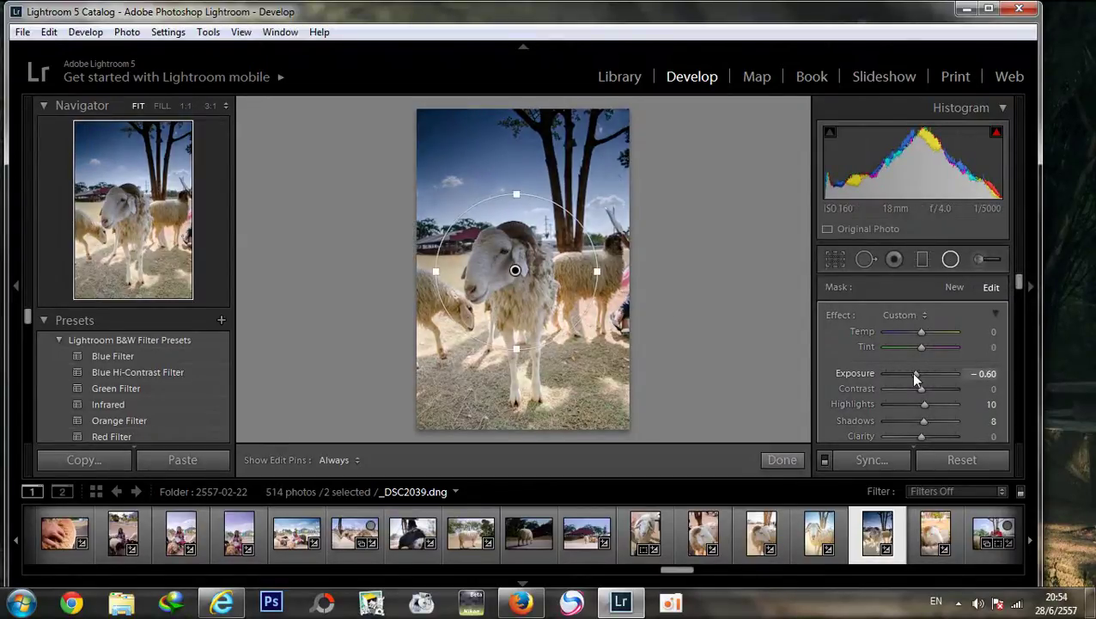
click(780, 458)
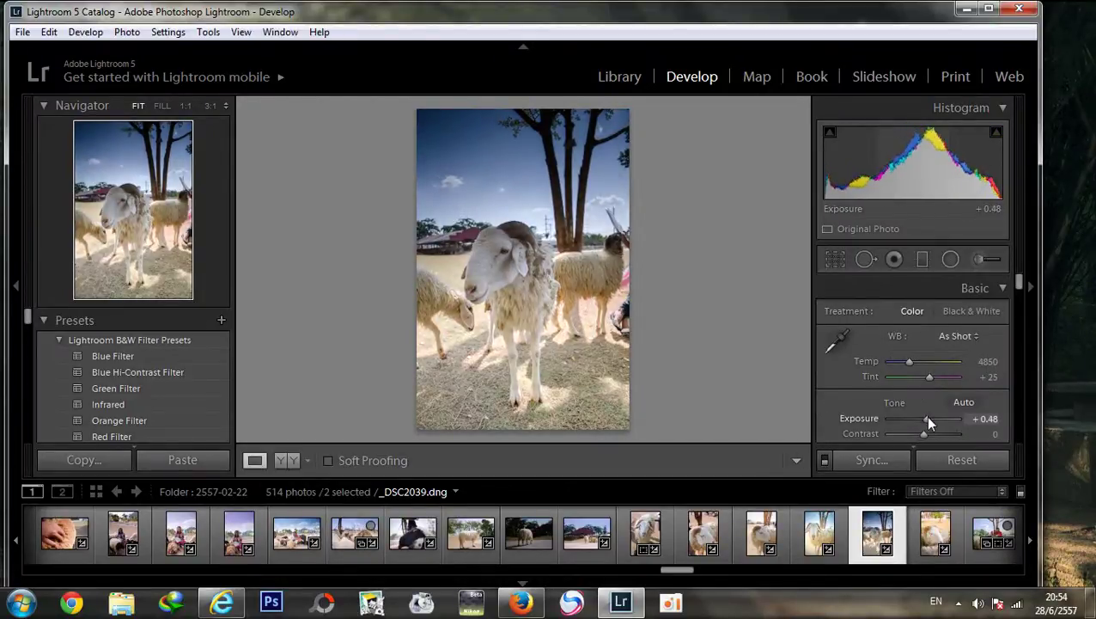
Step: Adjust the radial filter to exposure -0.60 and move it lower over the sheep
click(950, 259)
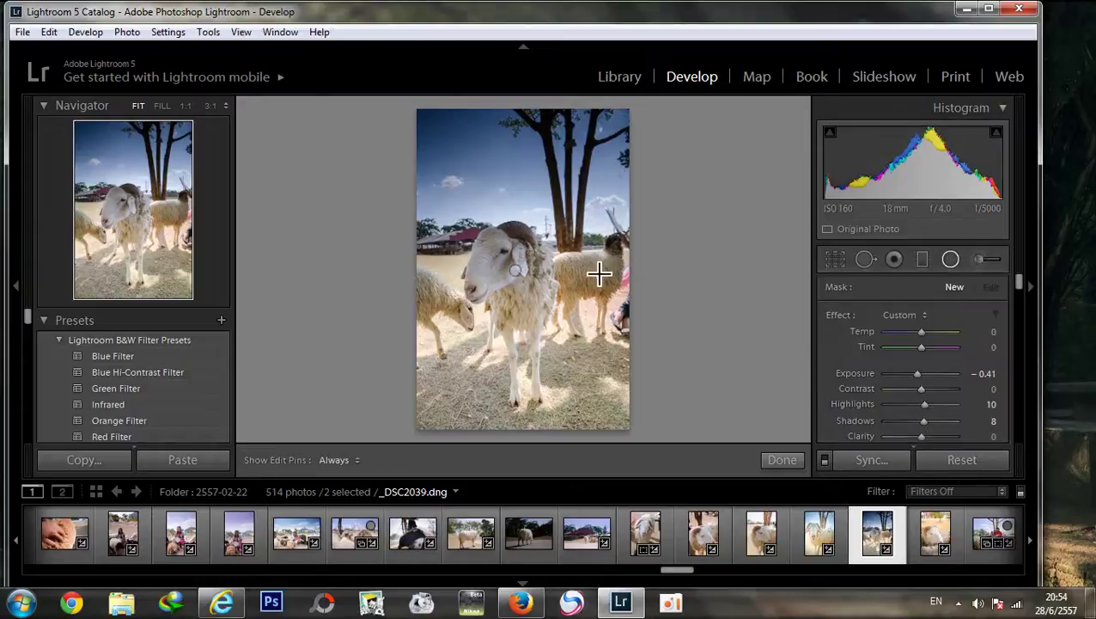
click(518, 271)
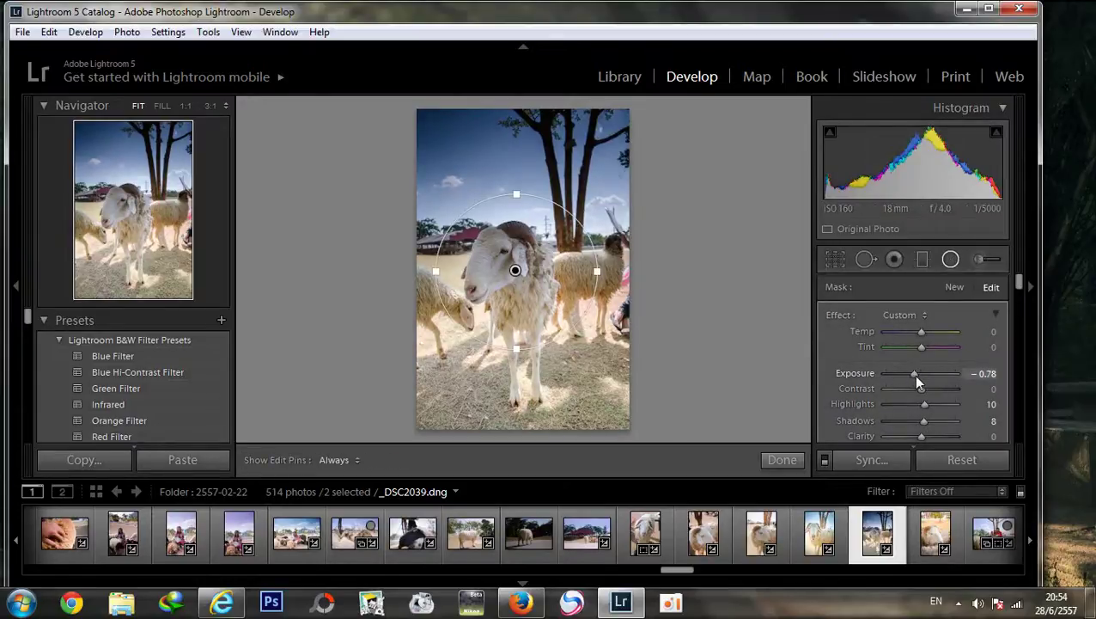
drag(916, 378, 916, 378)
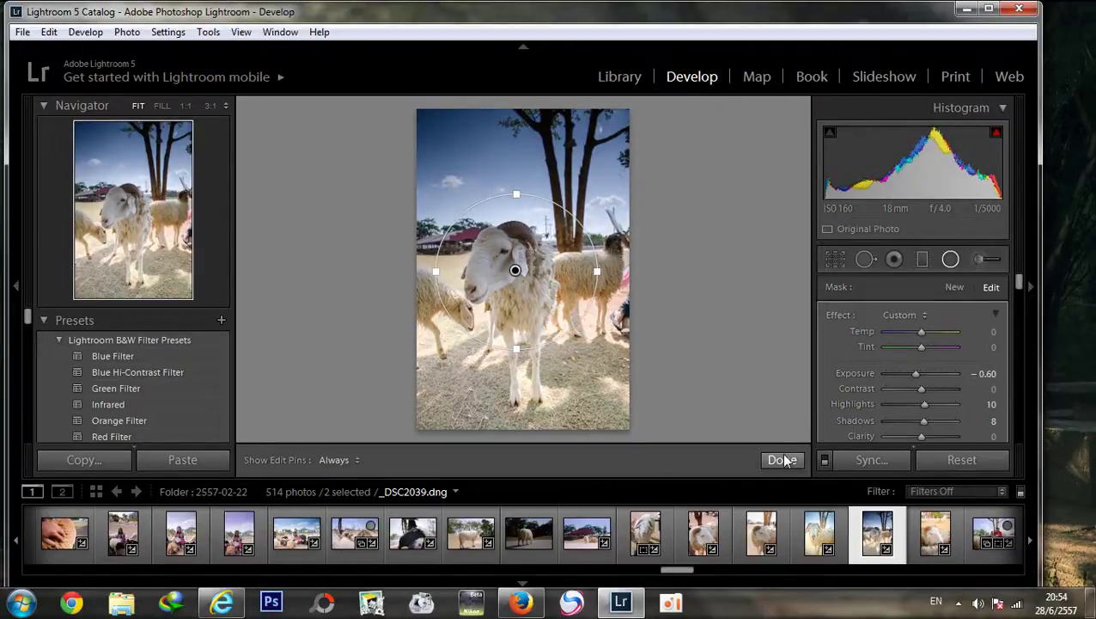
mouse_move(518, 273)
mouse_down()
mouse_move(543, 407)
mouse_move(510, 260)
mouse_up()
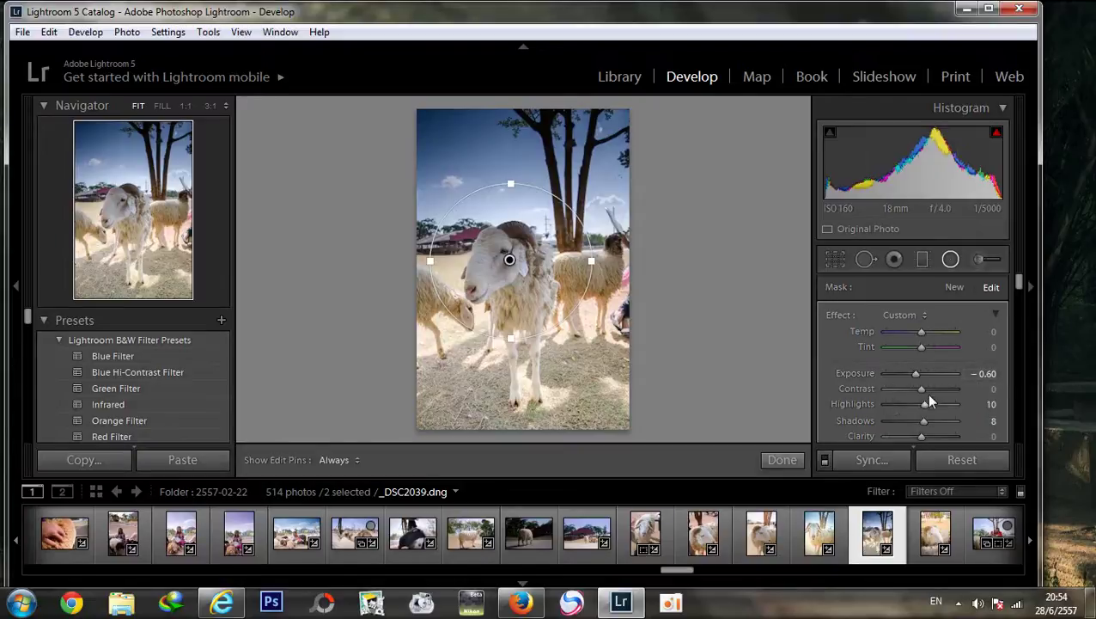
click(785, 461)
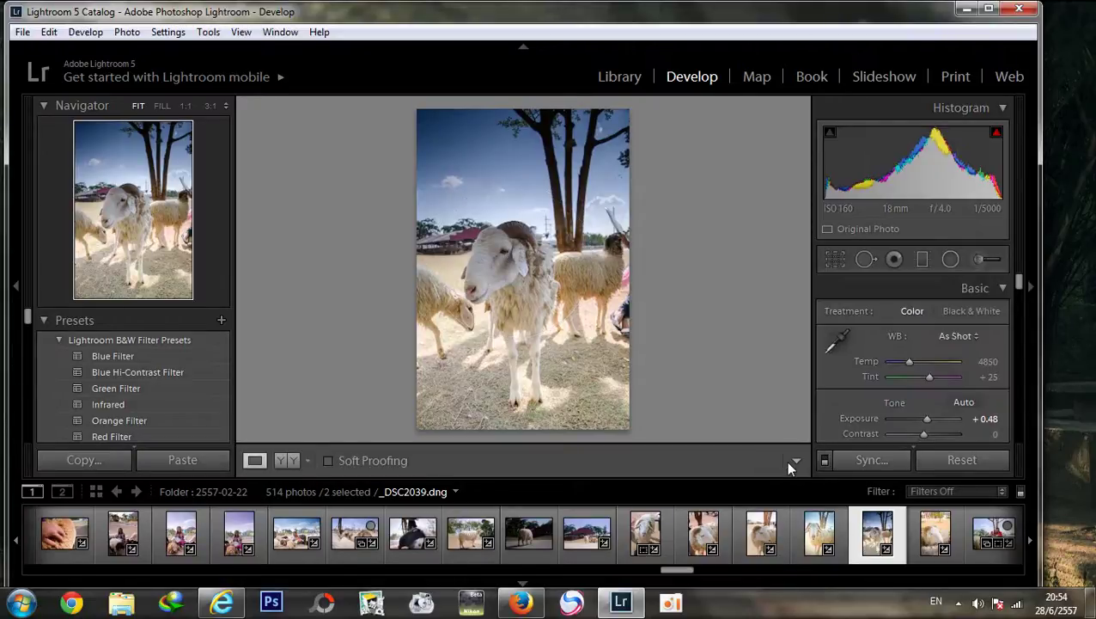
Step: Give the upper graduated filter Exposure 3.82, Temp 10 and Tint -10, nudging it slightly up
click(950, 259)
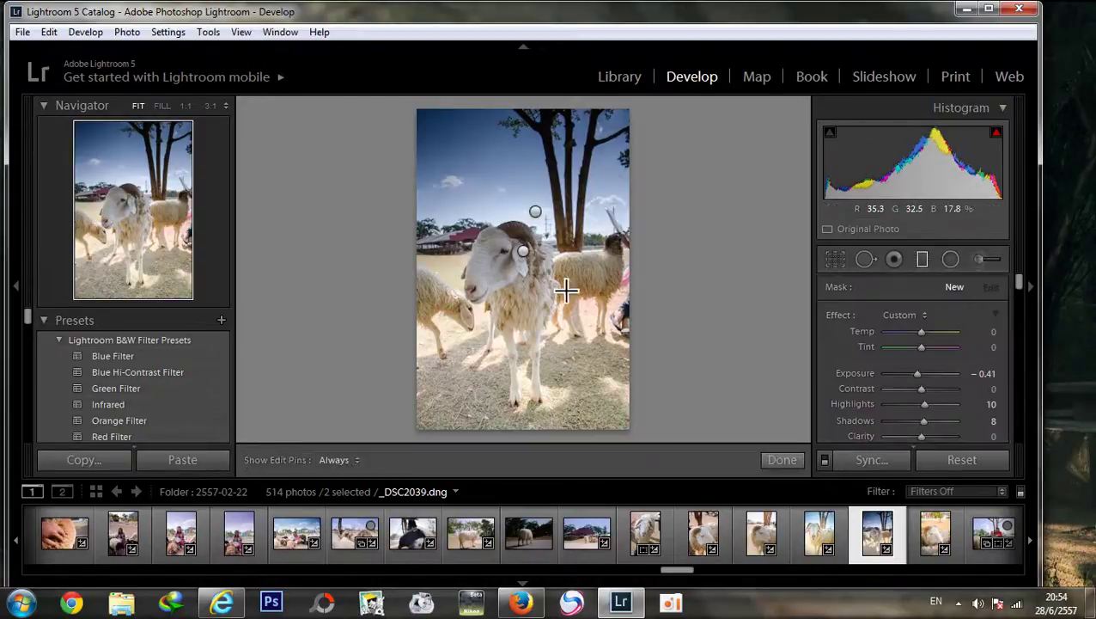
click(524, 251)
mouse_move(915, 373)
mouse_down()
mouse_move(927, 389)
mouse_move(878, 404)
mouse_move(882, 390)
mouse_move(953, 379)
mouse_up()
click(535, 213)
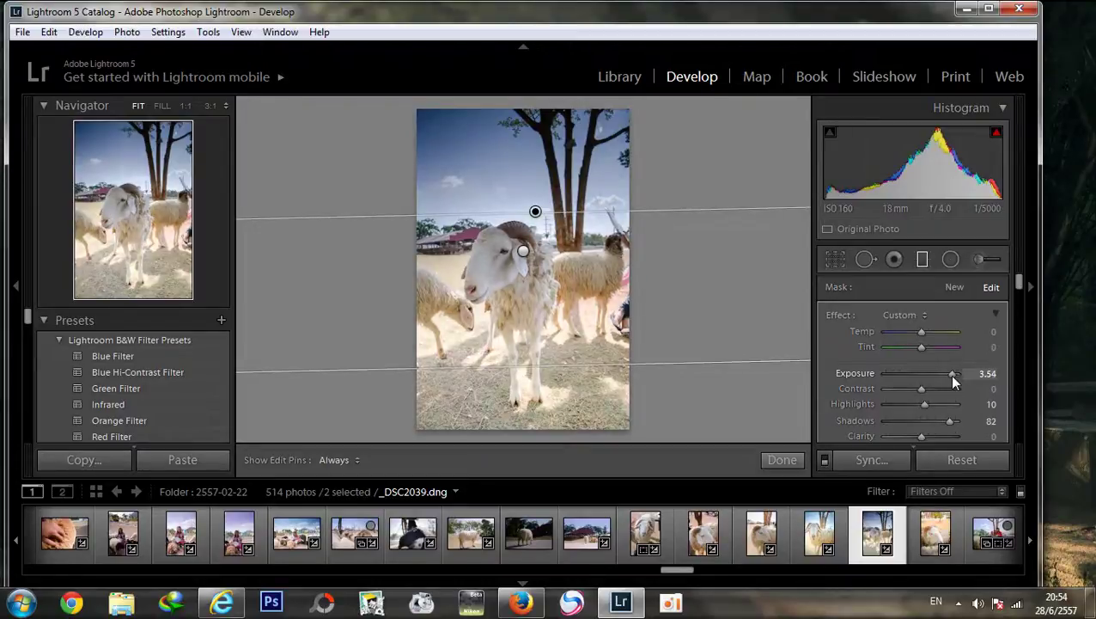
drag(535, 211, 535, 207)
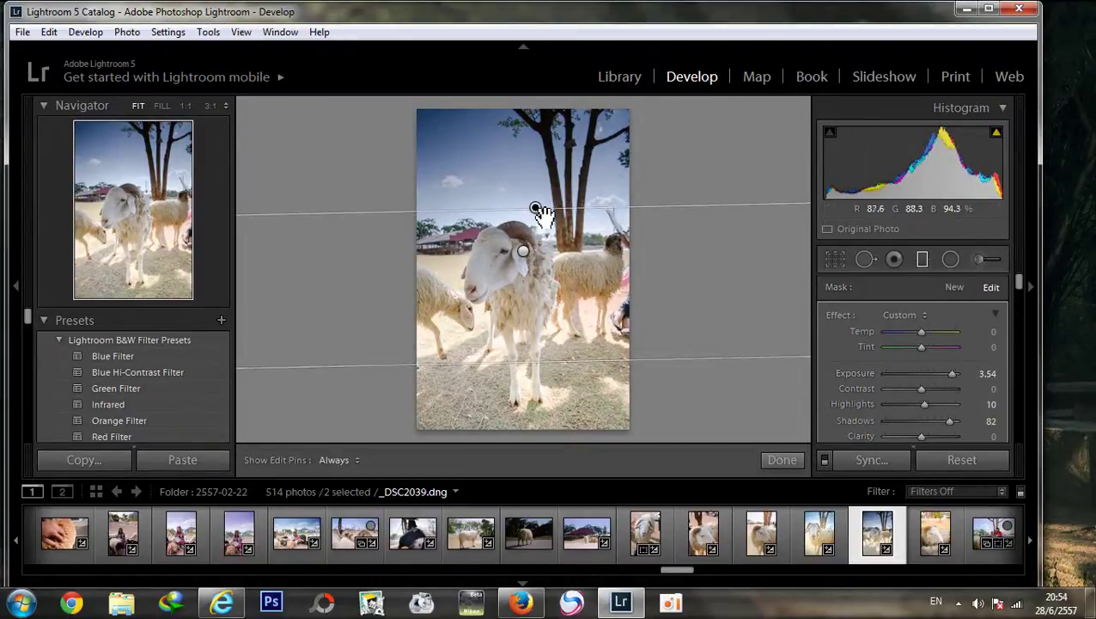
drag(951, 373, 954, 373)
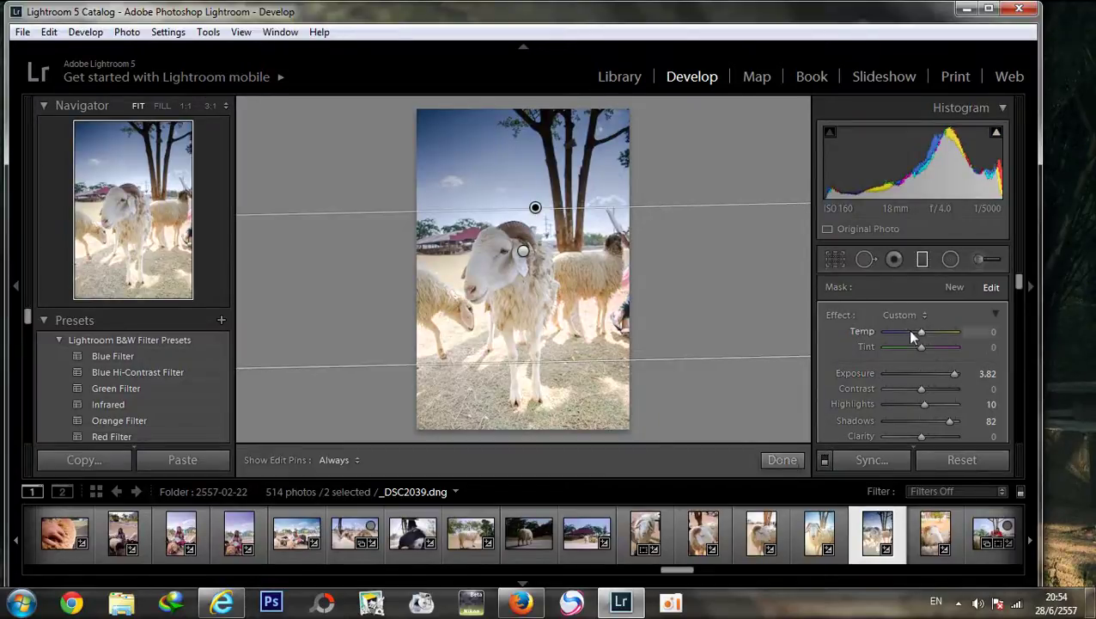
drag(920, 332, 929, 334)
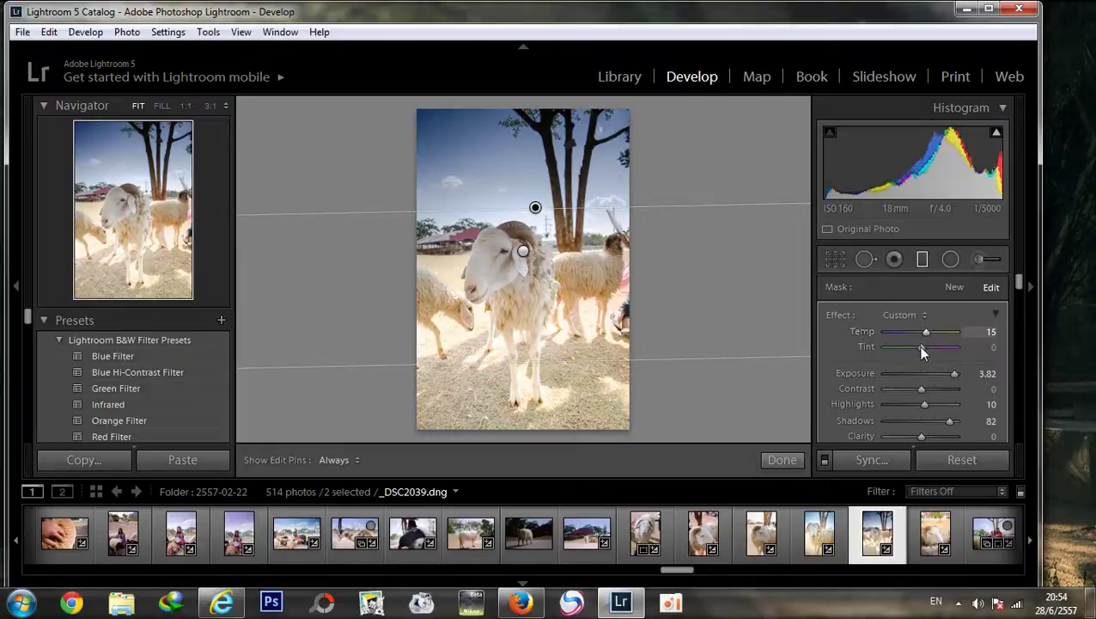
drag(921, 346, 926, 336)
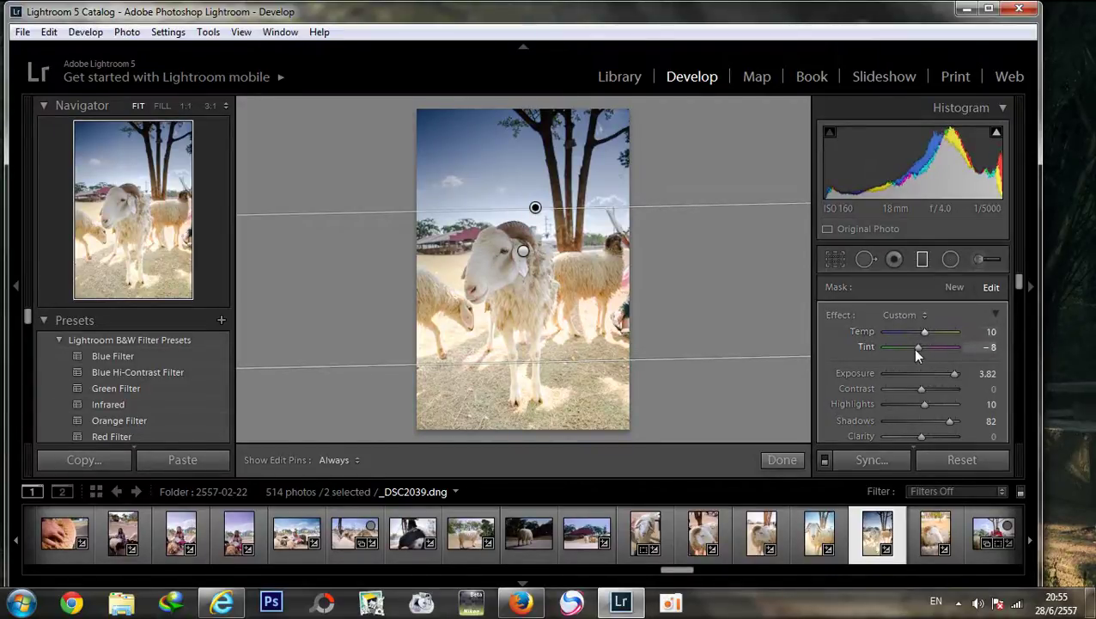
drag(918, 346, 921, 347)
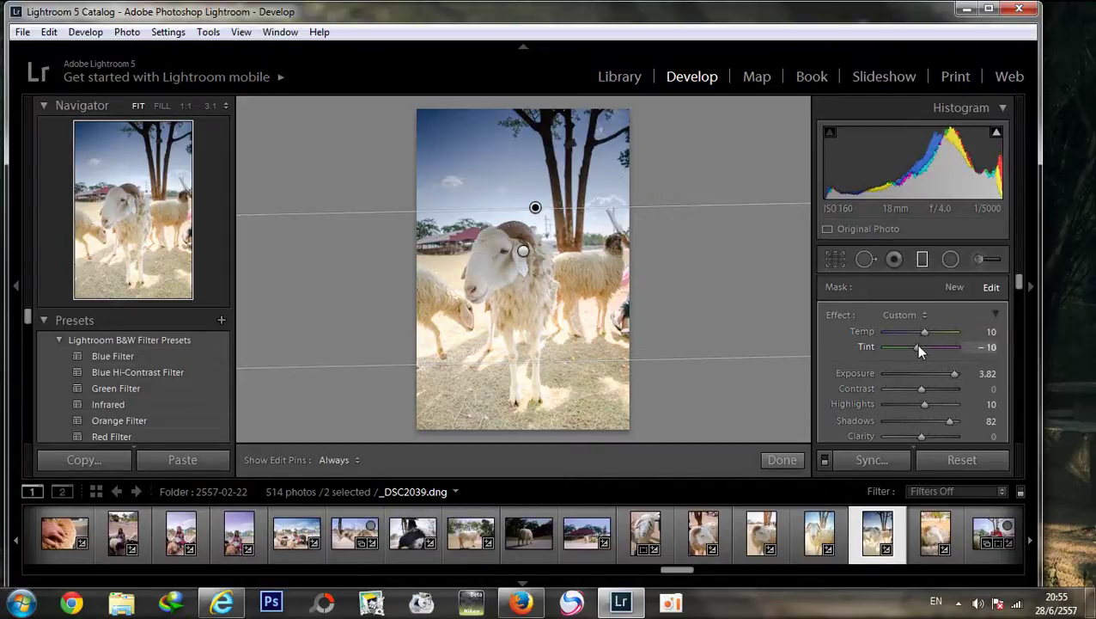
Step: Add a new graduated filter over the lower photo, darkening exposure to -1.88
click(782, 460)
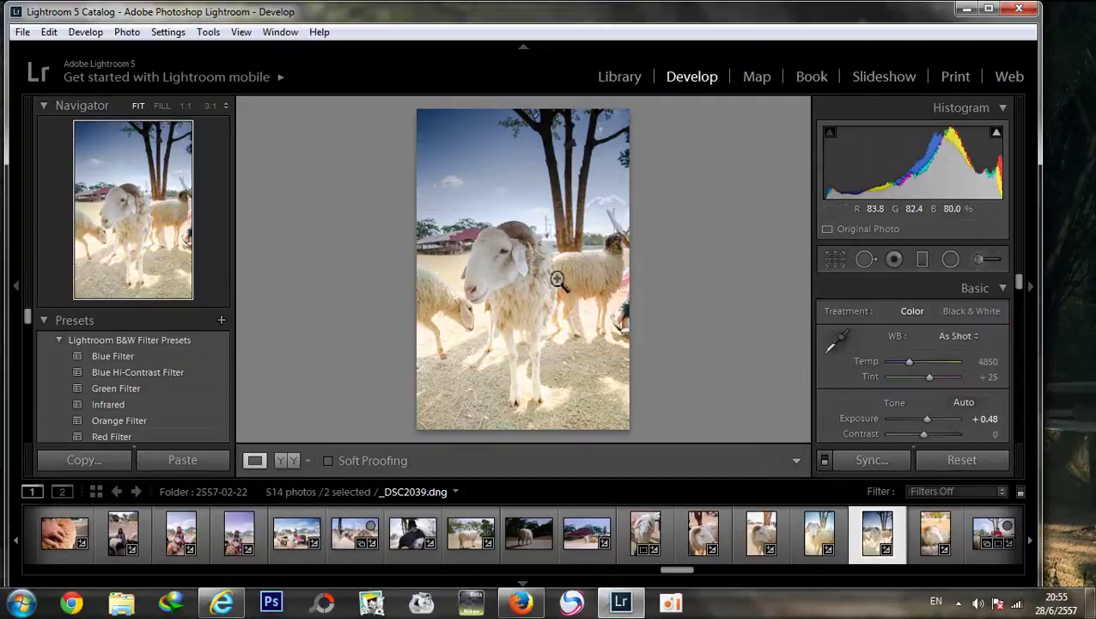
drag(504, 262, 565, 300)
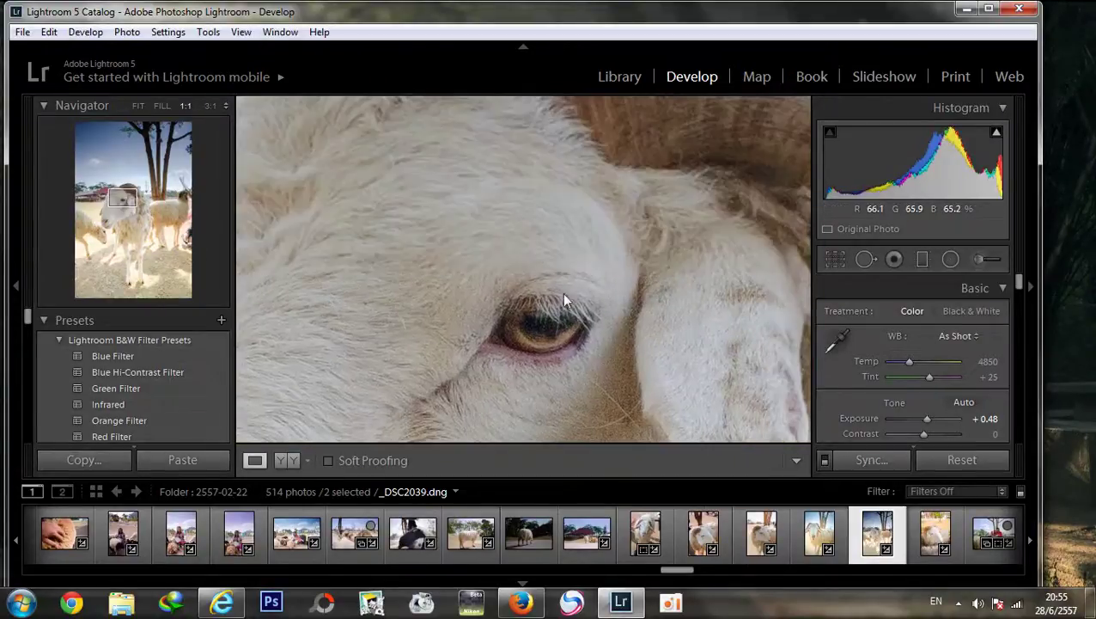
click(565, 300)
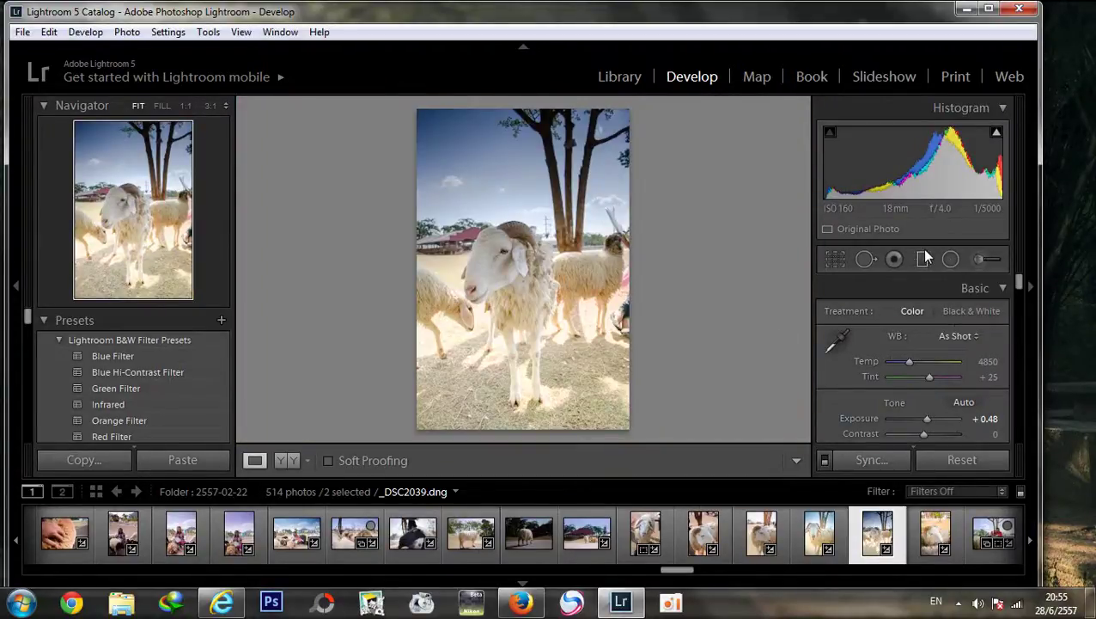
click(923, 256)
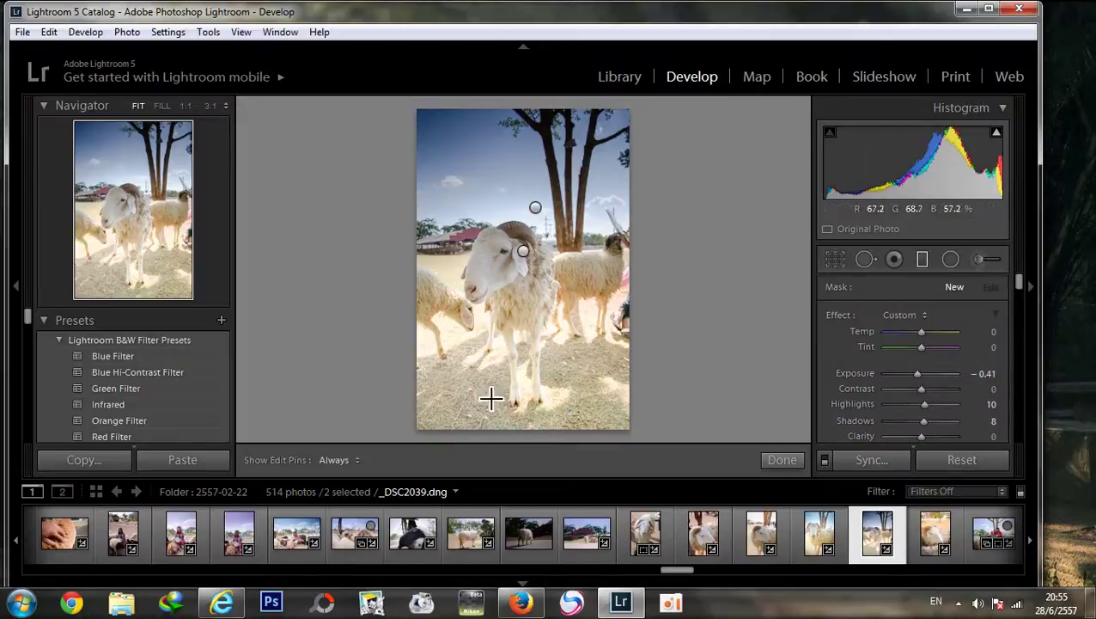
drag(515, 428, 516, 310)
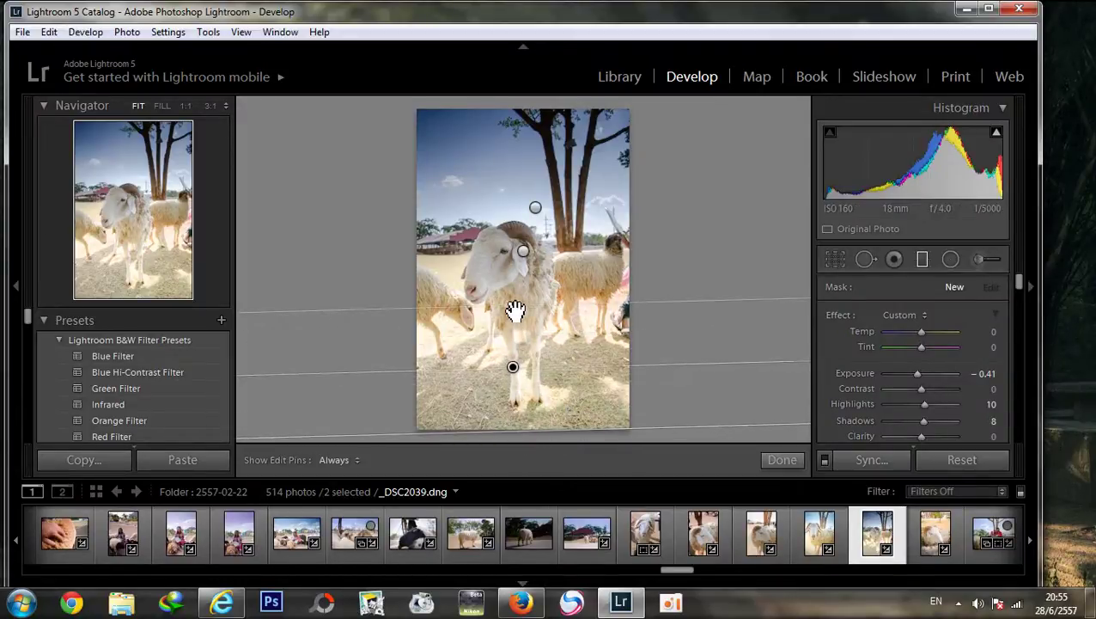
drag(917, 372, 905, 373)
drag(514, 371, 518, 367)
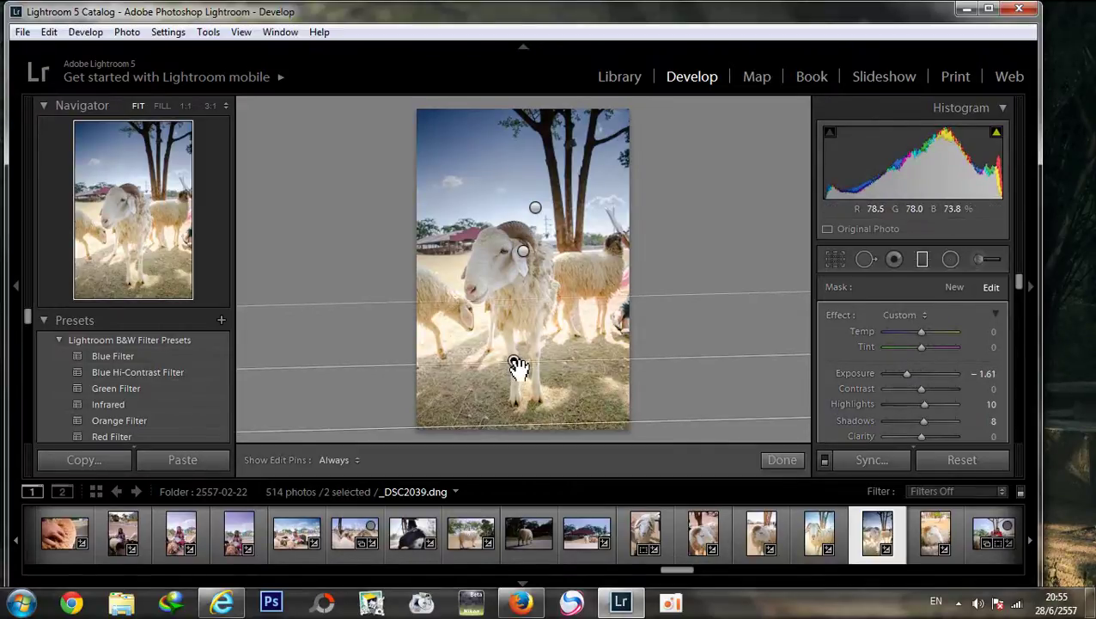
drag(906, 372, 903, 373)
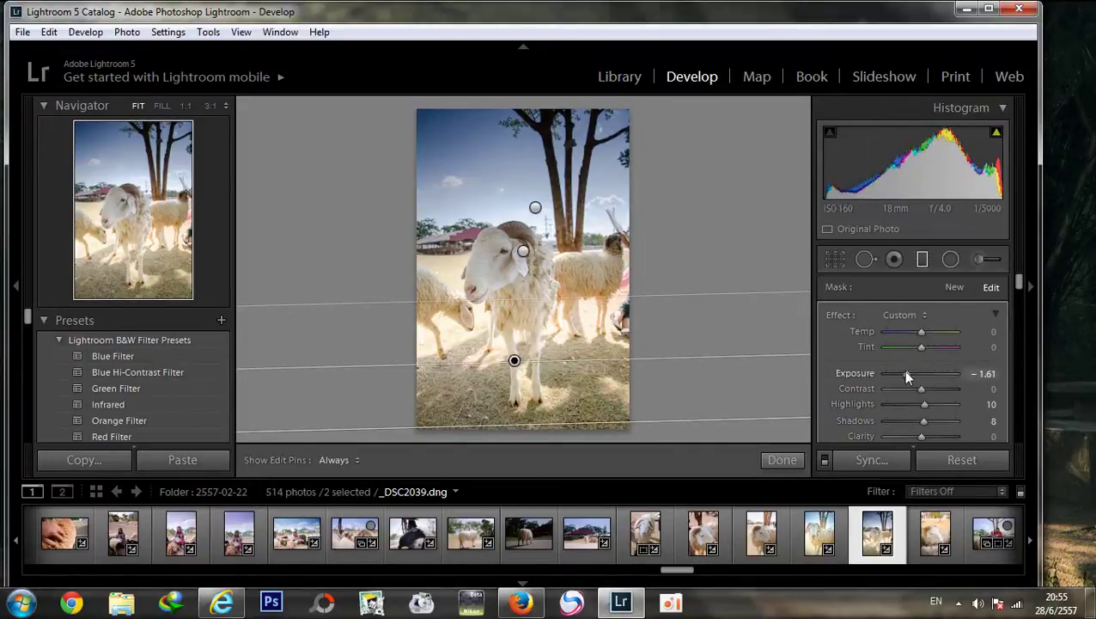
drag(515, 364, 521, 360)
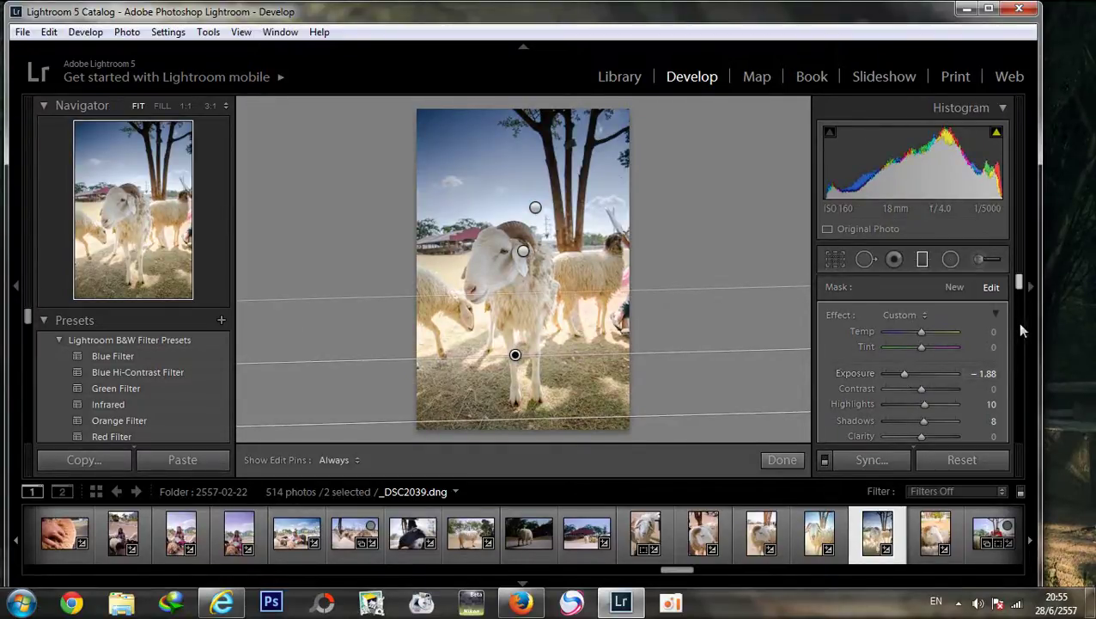
Step: Set the filter's Shadows to -68 and reposition the gradient across the sheep
scroll(1018, 276, down, 2)
drag(909, 360, 895, 360)
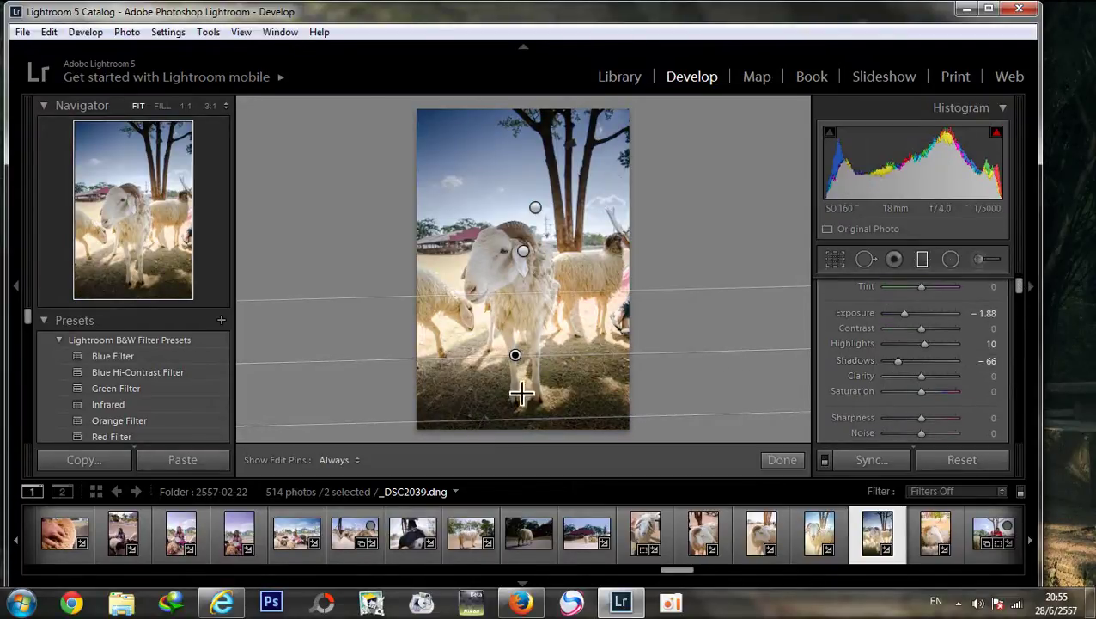
drag(515, 355, 513, 384)
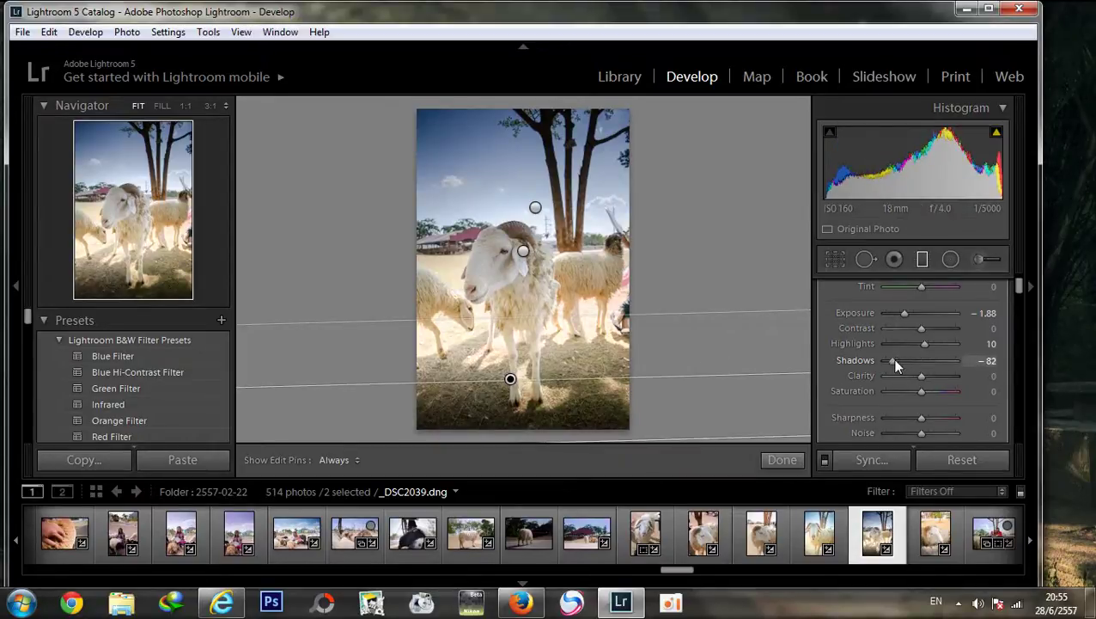
drag(896, 359, 897, 360)
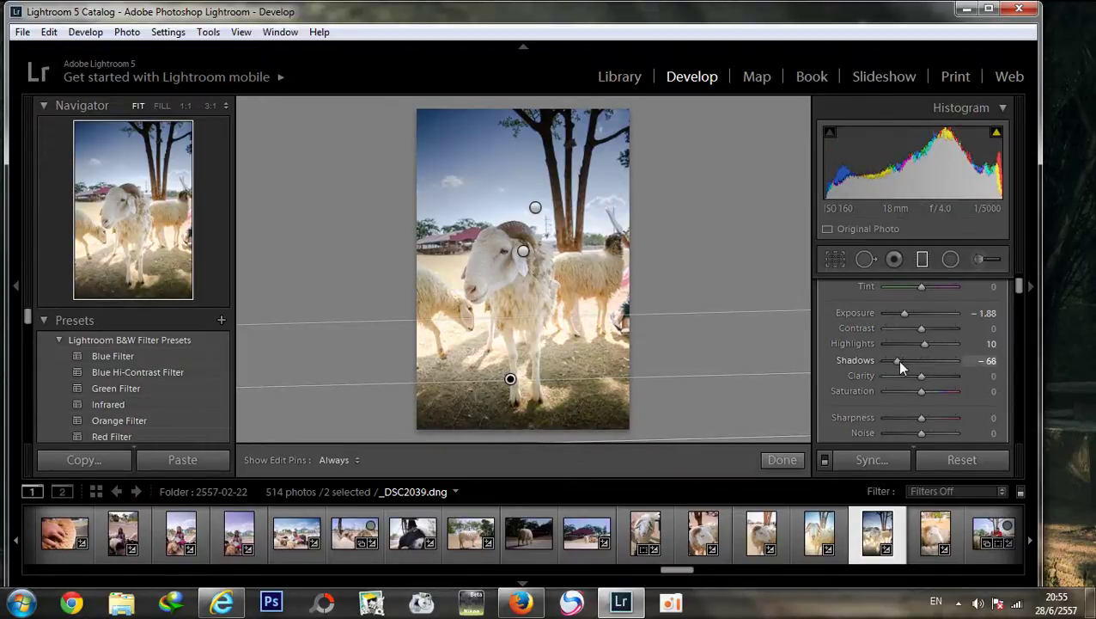
drag(536, 325, 536, 305)
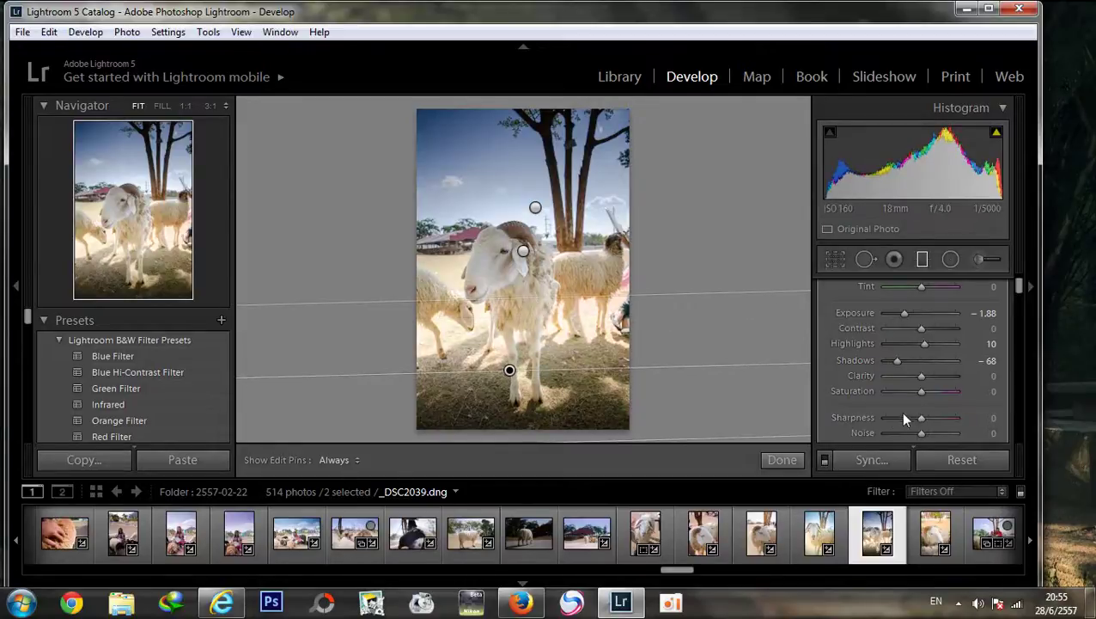
Step: Finish filter editing, check the sheep's head close up, and show the side-by-side Before & After view
click(773, 460)
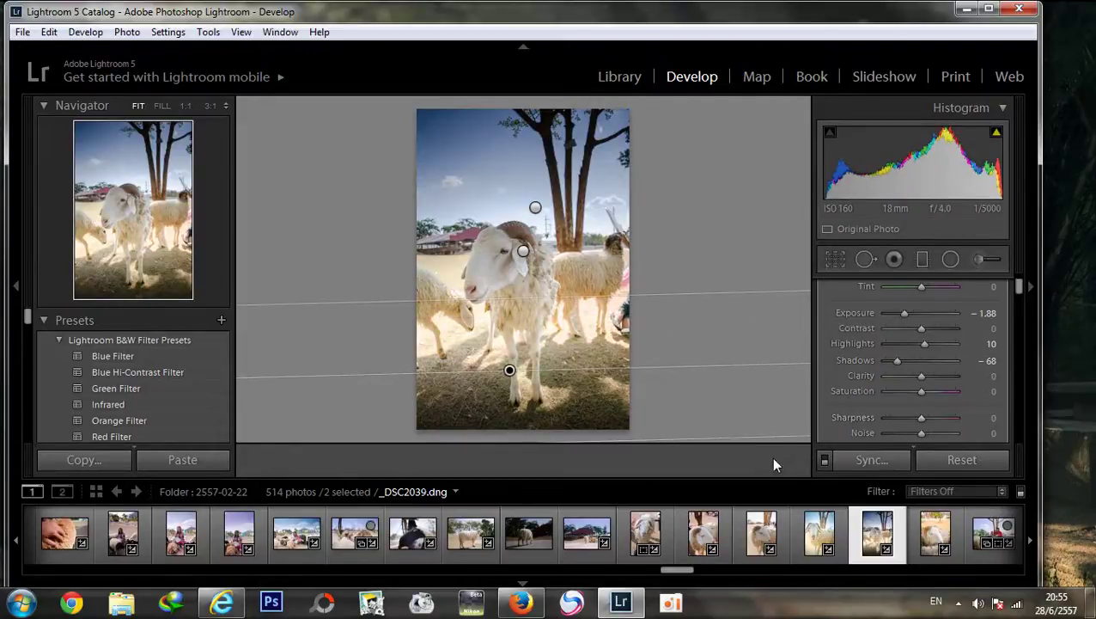
click(512, 268)
drag(509, 267, 558, 337)
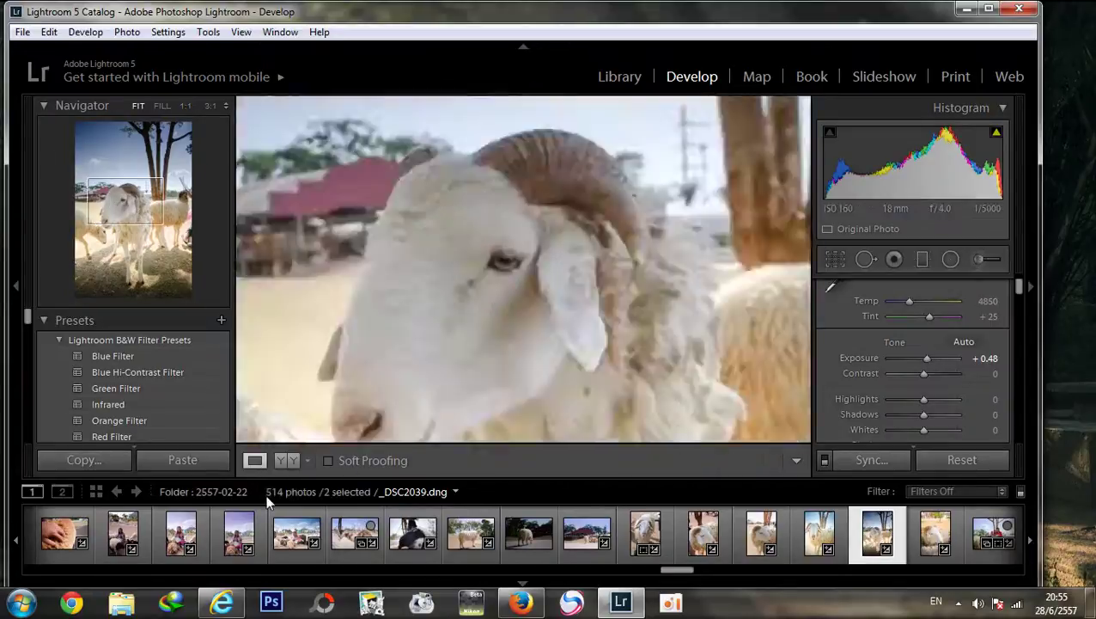
key(y)
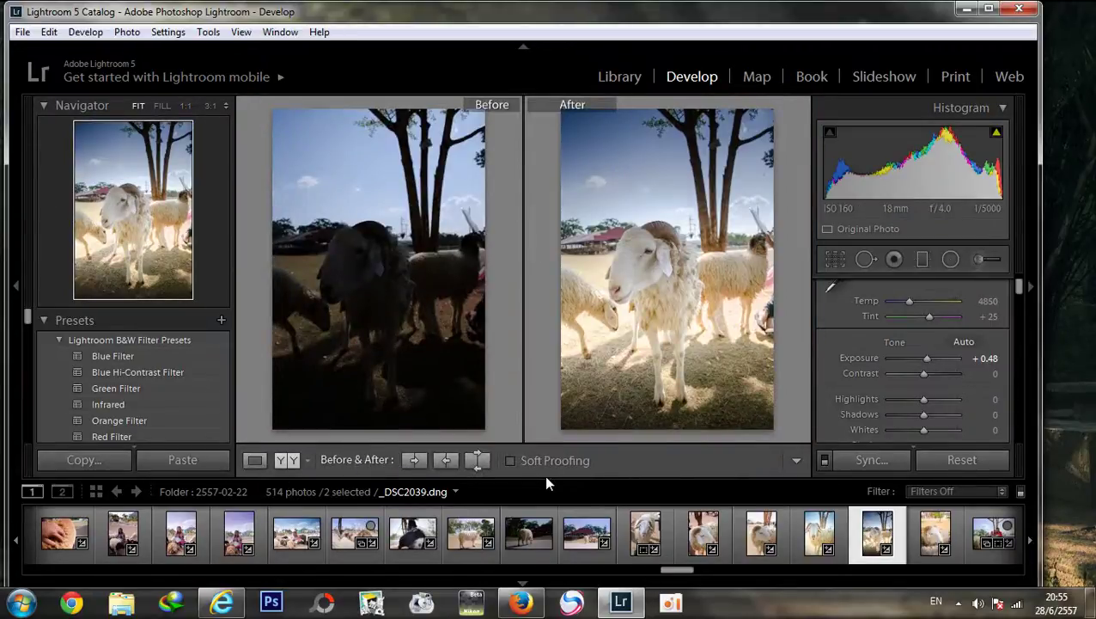
click(258, 462)
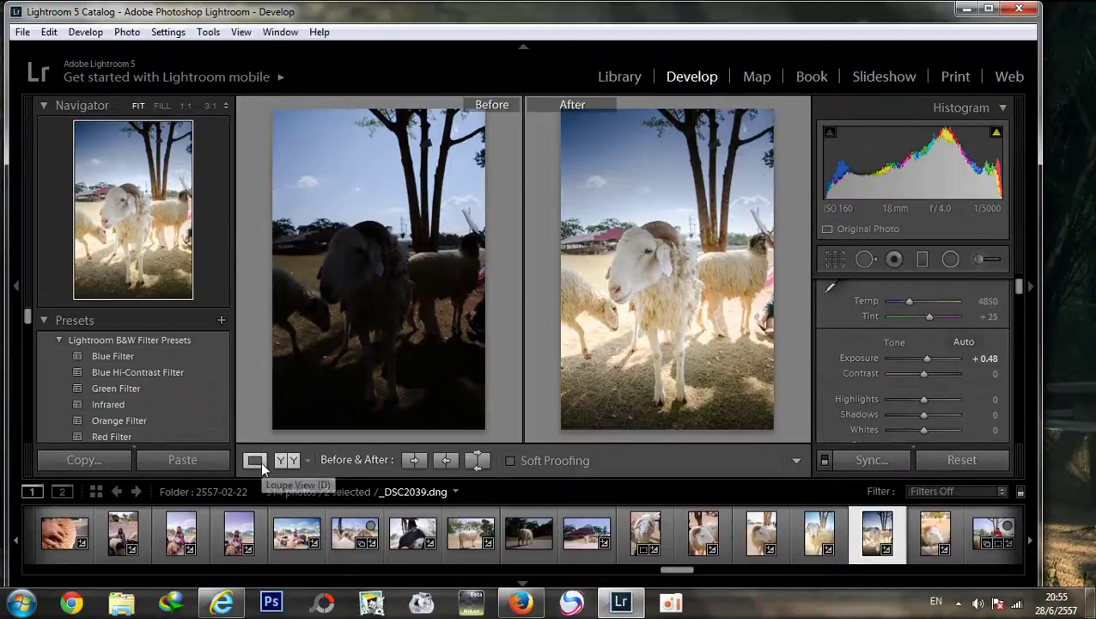
click(287, 463)
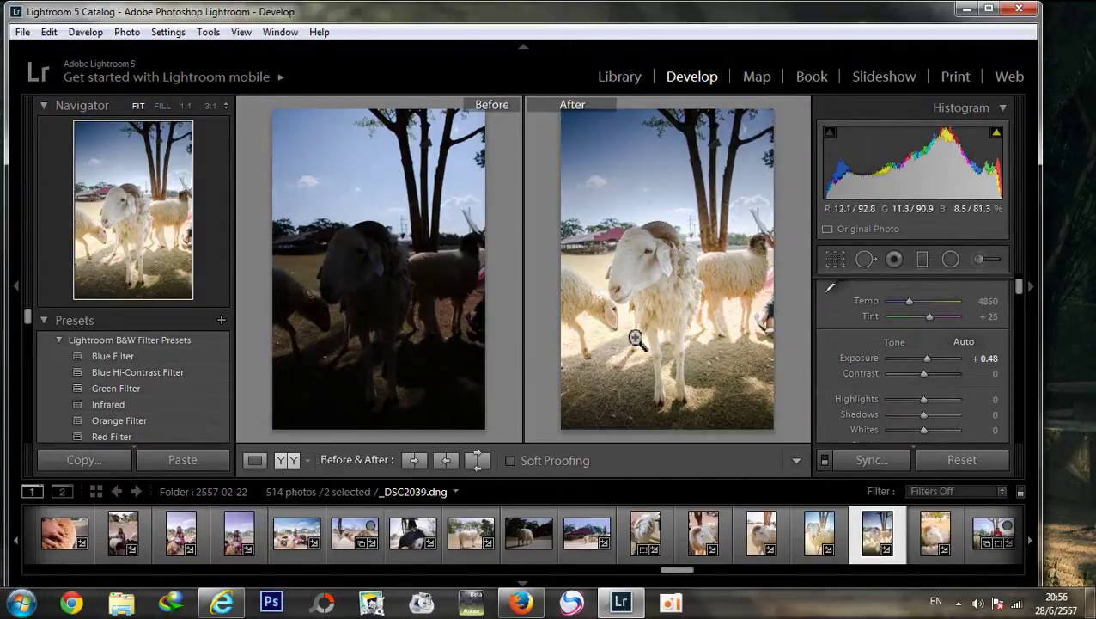
click(718, 284)
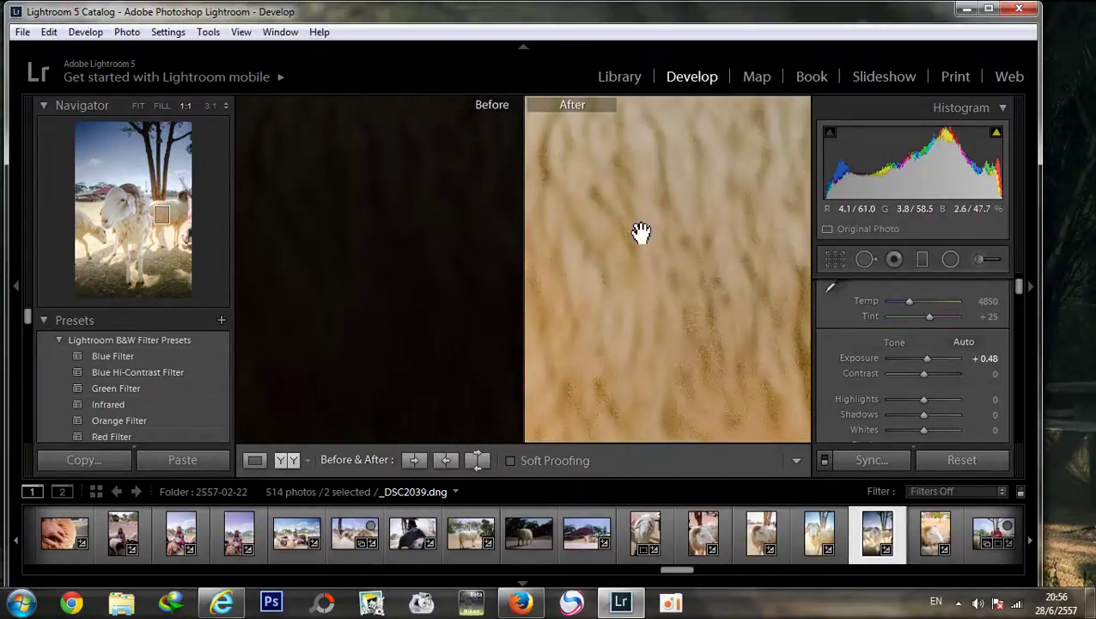
mouse_move(641, 232)
mouse_down()
mouse_move(631, 361)
mouse_move(629, 277)
mouse_move(641, 305)
mouse_up()
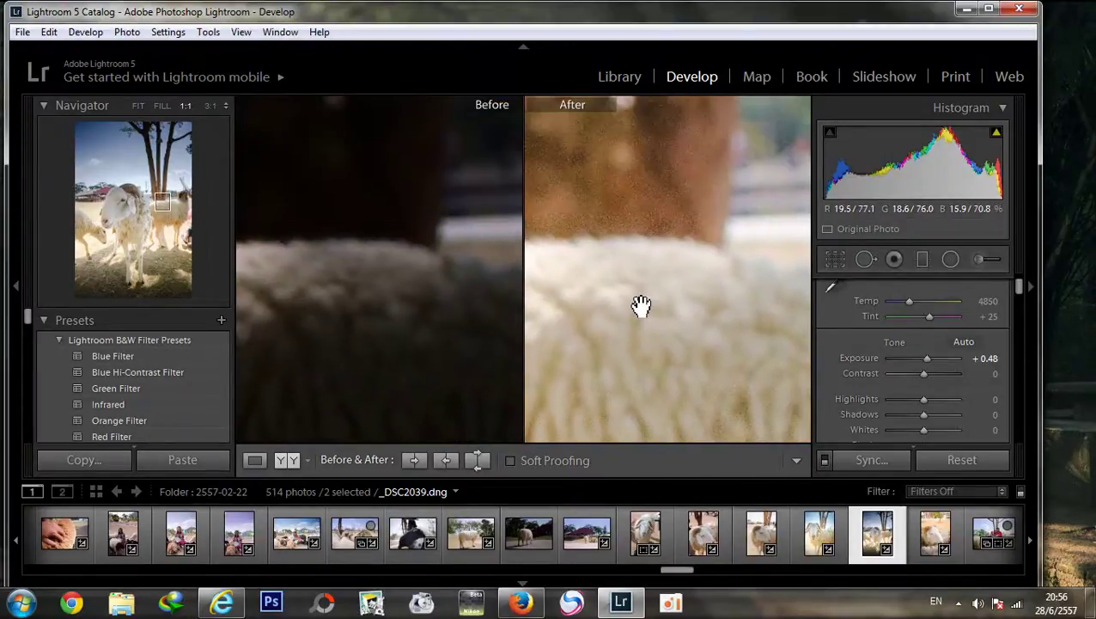
drag(652, 264, 629, 286)
click(632, 286)
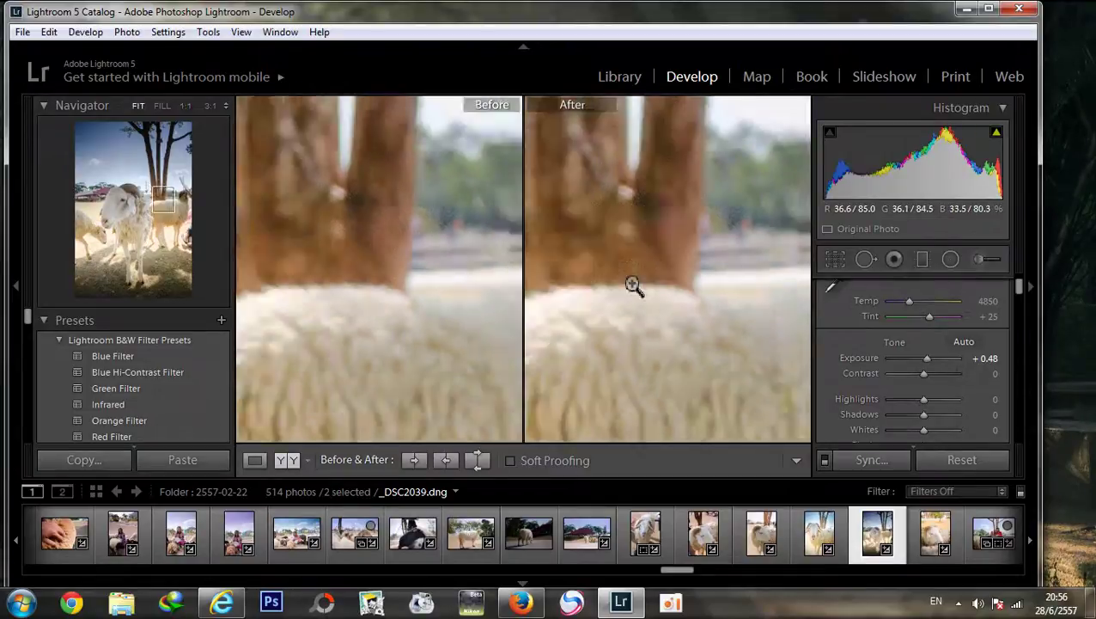
click(651, 294)
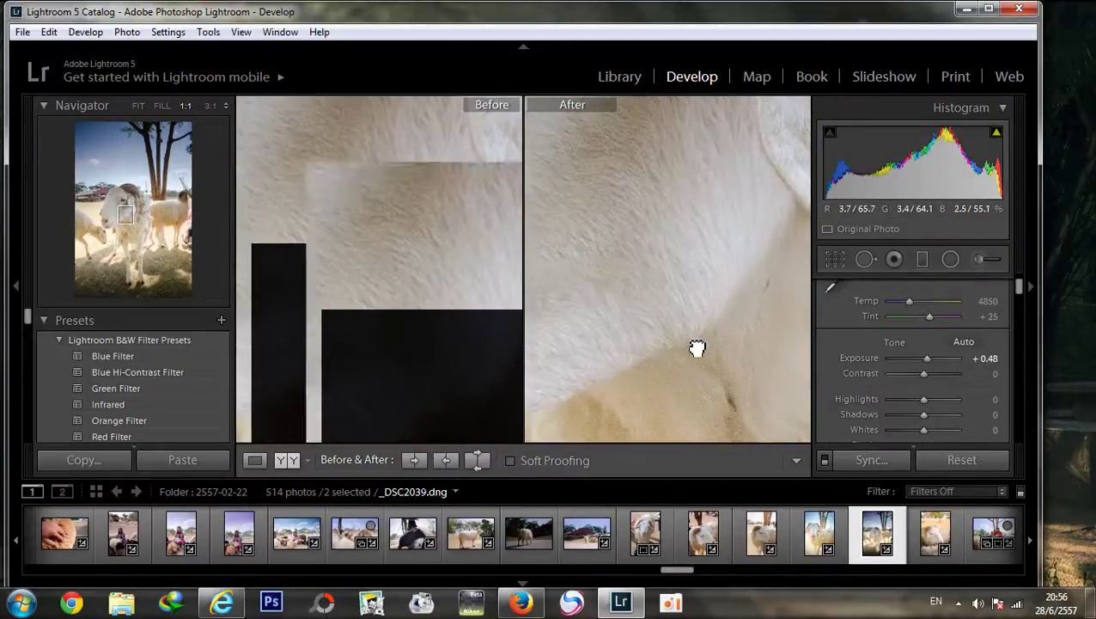
mouse_move(697, 348)
mouse_down()
mouse_move(644, 301)
mouse_move(670, 296)
mouse_move(660, 272)
mouse_up()
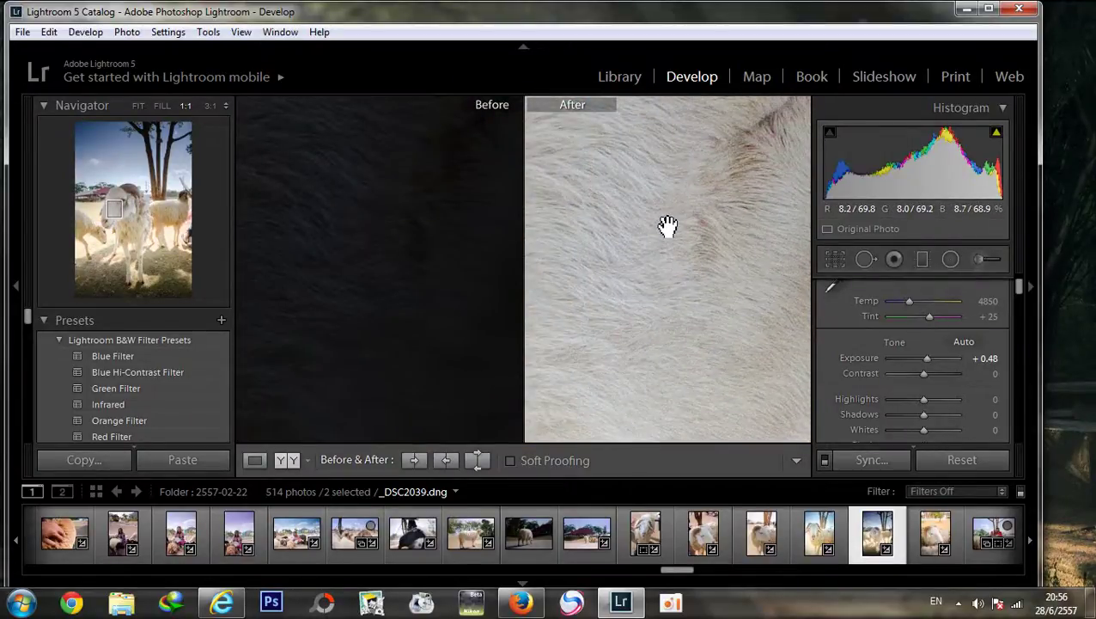
mouse_move(667, 225)
mouse_down()
mouse_move(629, 374)
mouse_move(675, 296)
mouse_move(668, 369)
mouse_up()
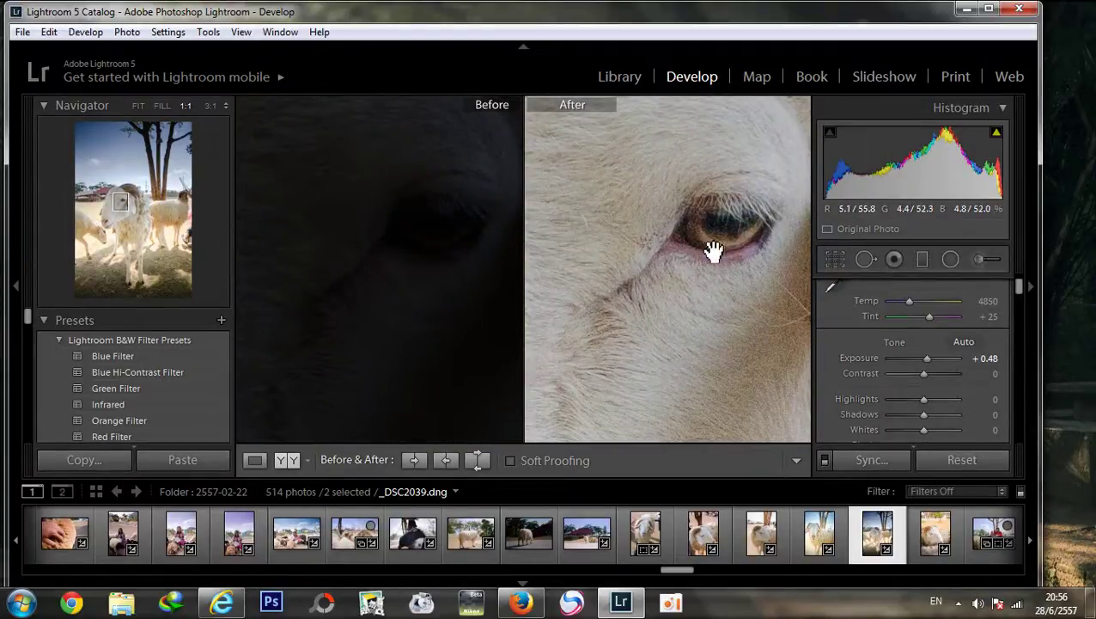
drag(676, 326, 666, 303)
click(697, 321)
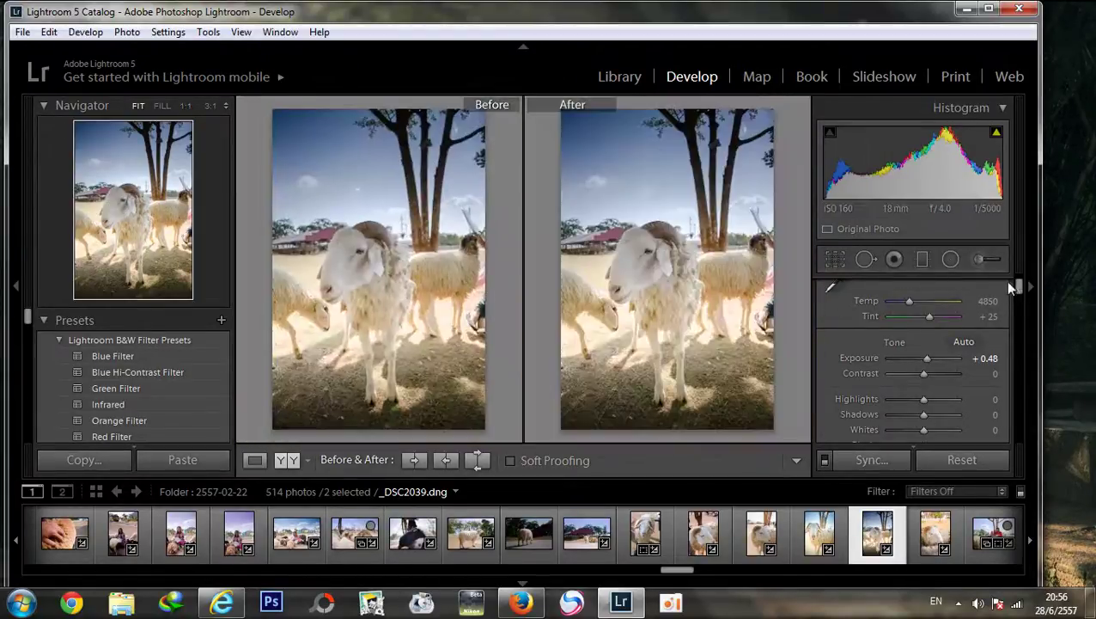
Step: Set Luminance noise reduction to 25 and check the sheep's fur and head at 1:1
drag(1023, 286, 1020, 376)
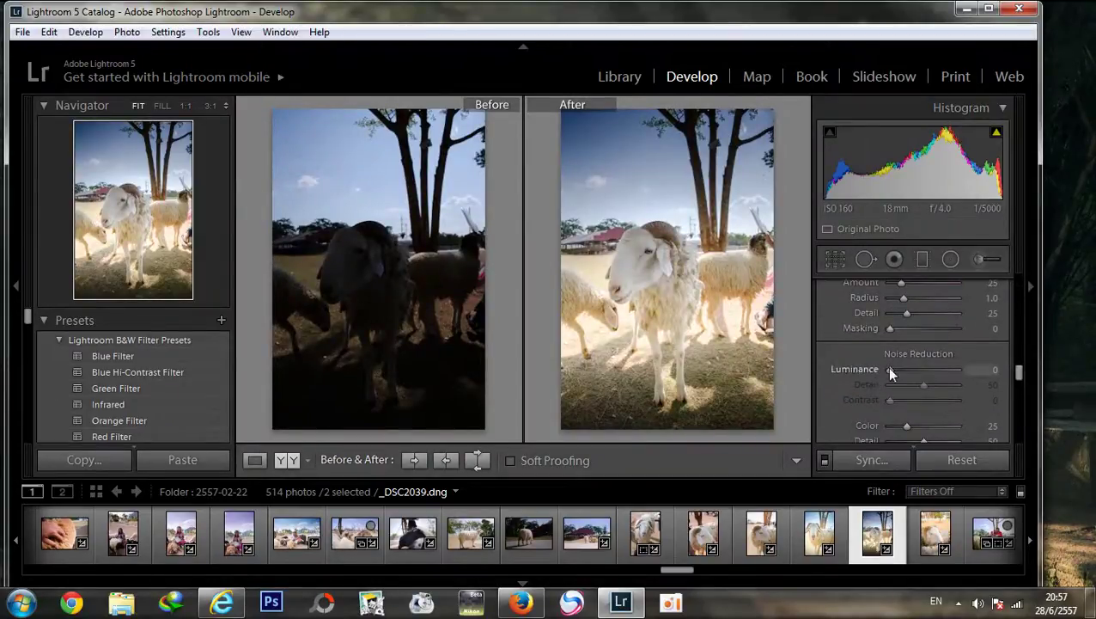
drag(889, 369, 896, 368)
click(675, 295)
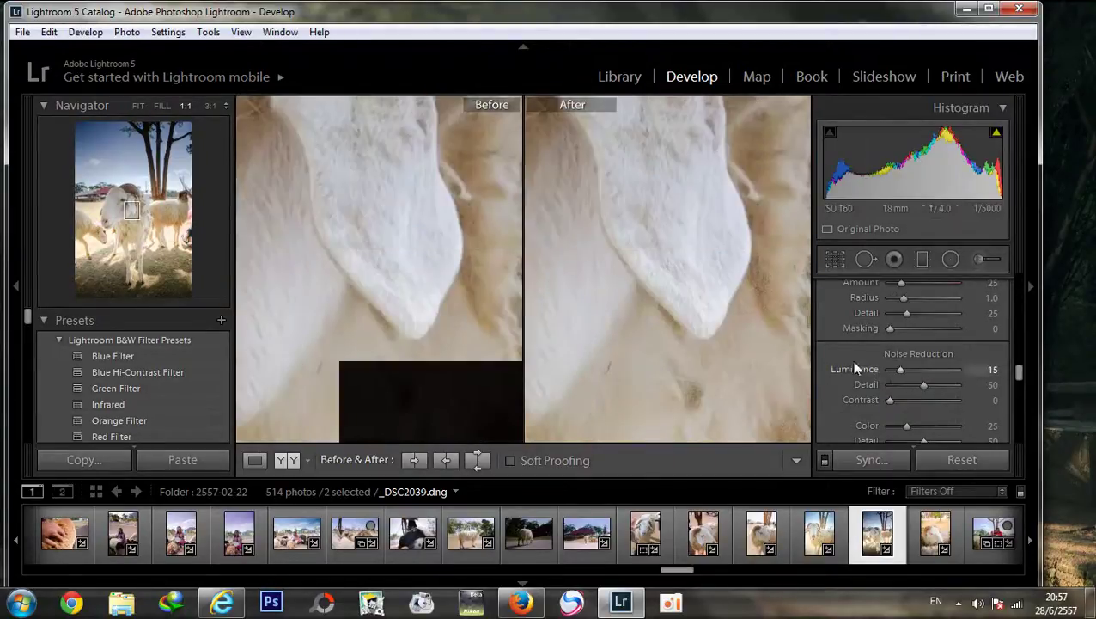
mouse_move(663, 297)
mouse_down()
mouse_move(637, 284)
mouse_move(709, 289)
mouse_up()
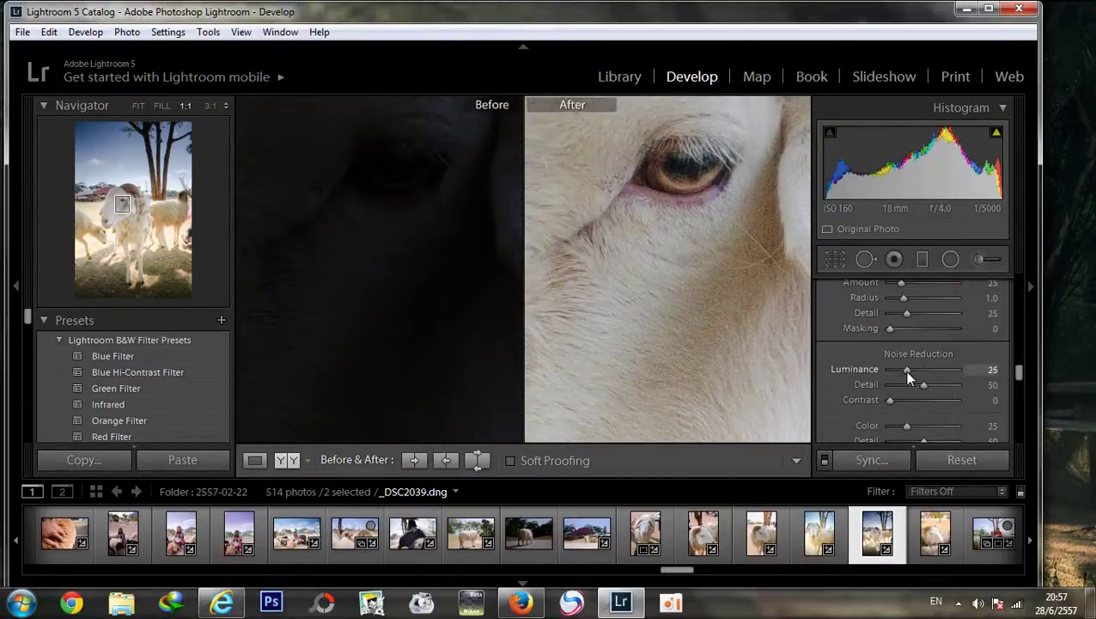
drag(1019, 376, 1020, 371)
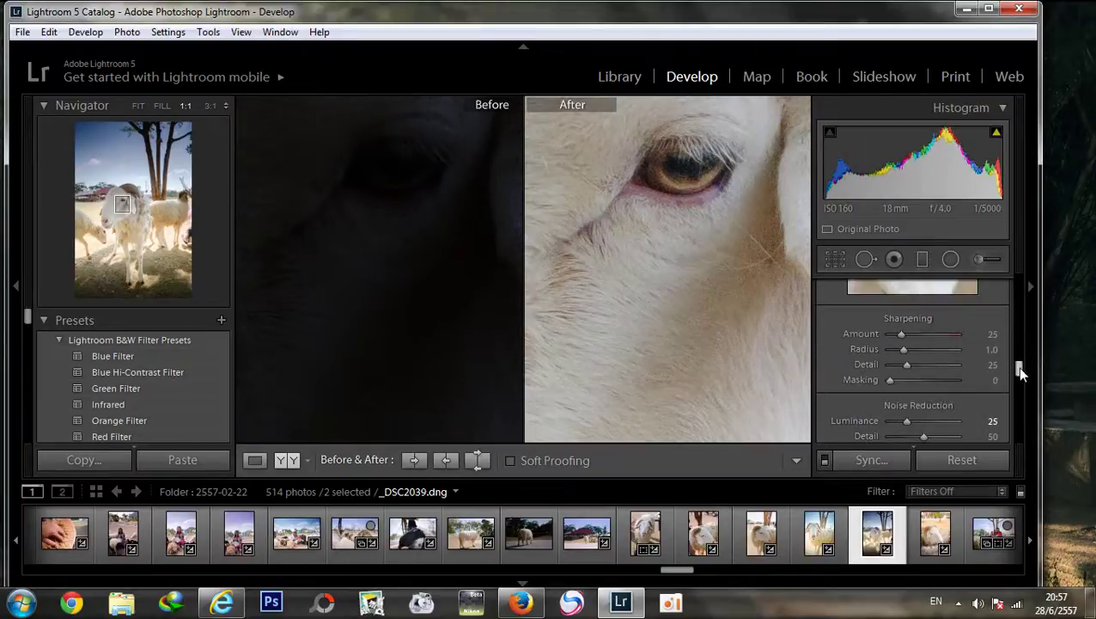
click(645, 222)
click(657, 267)
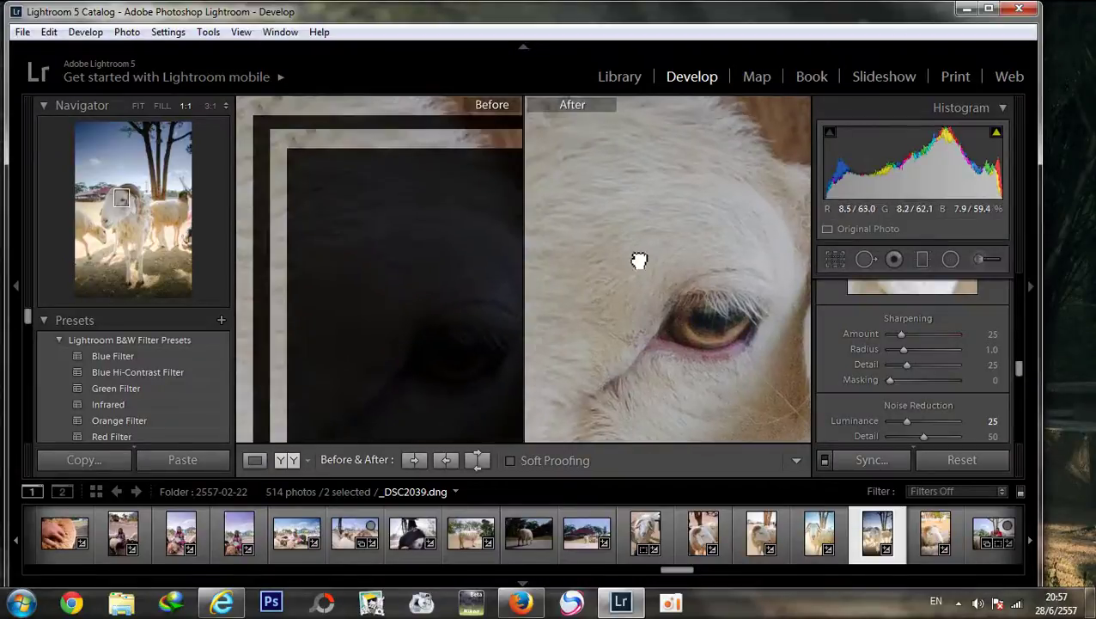
drag(640, 260, 707, 300)
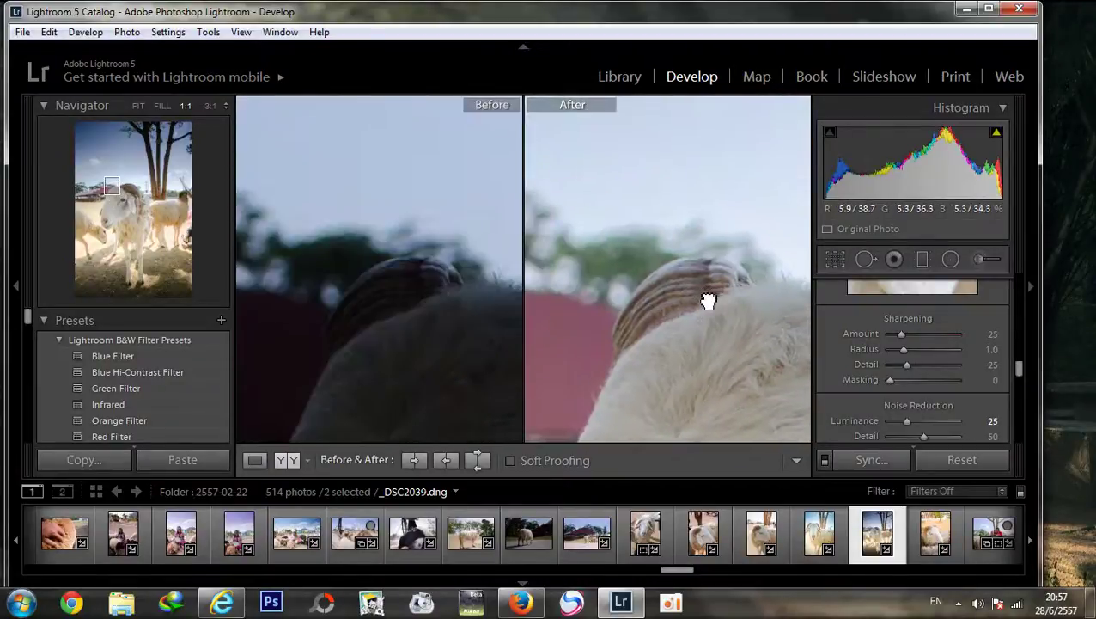
click(707, 301)
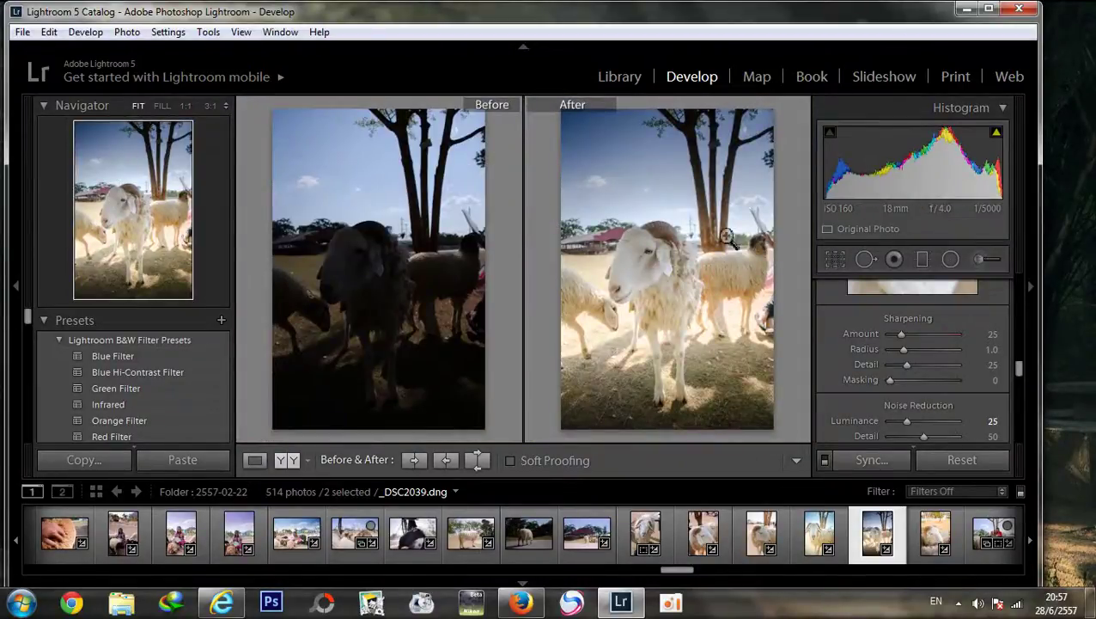
Step: Set the middle graduated filter to Exposure -1.70 and drag its pin up into the sky
click(921, 260)
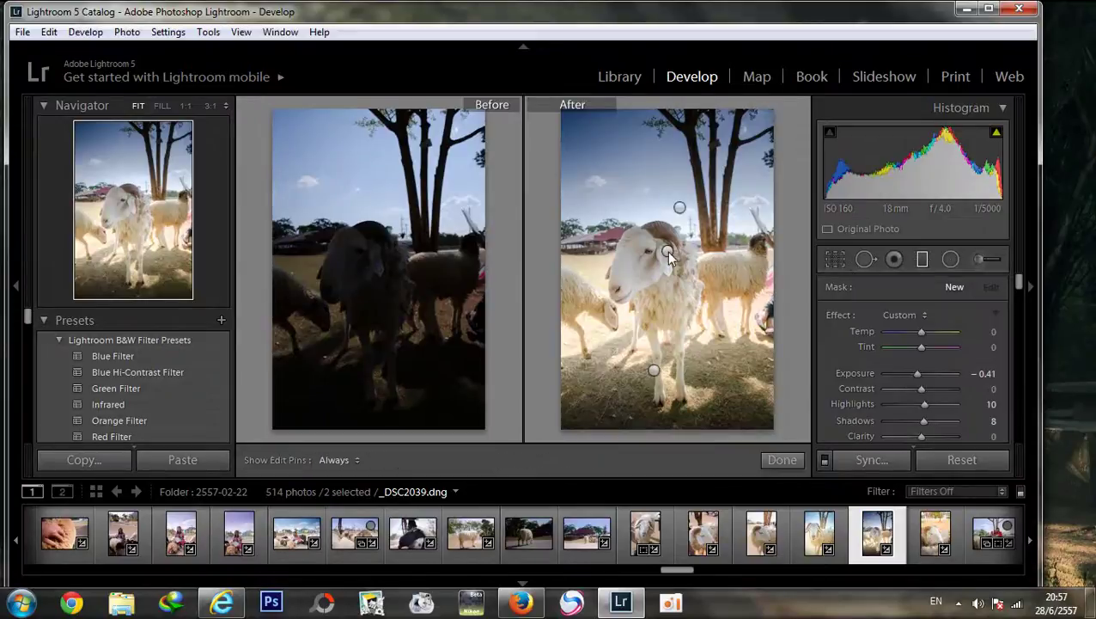
click(680, 207)
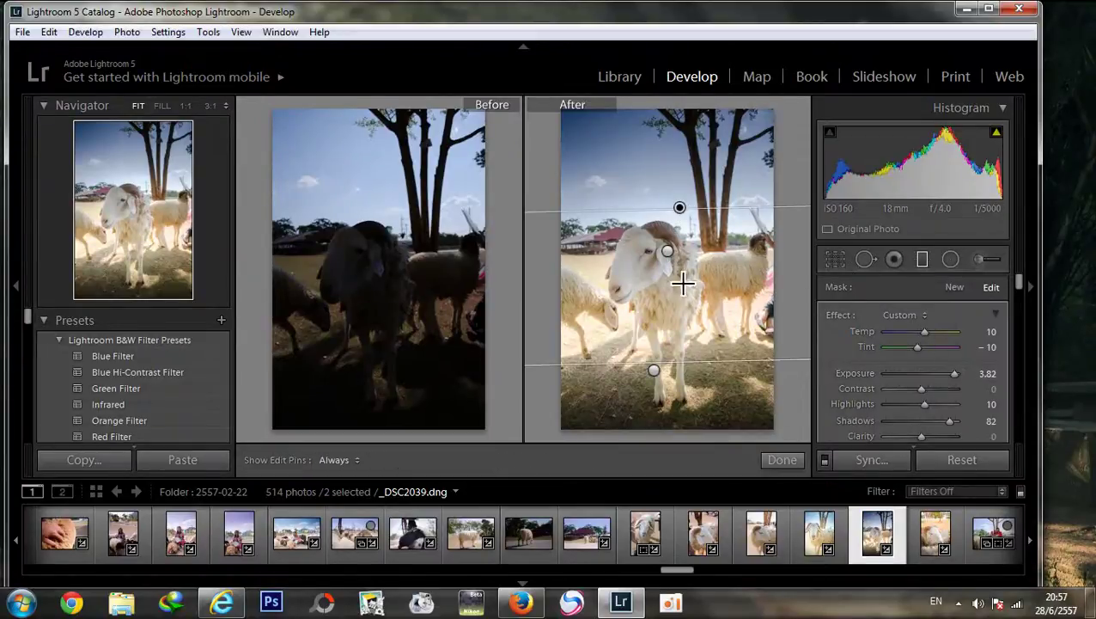
click(667, 250)
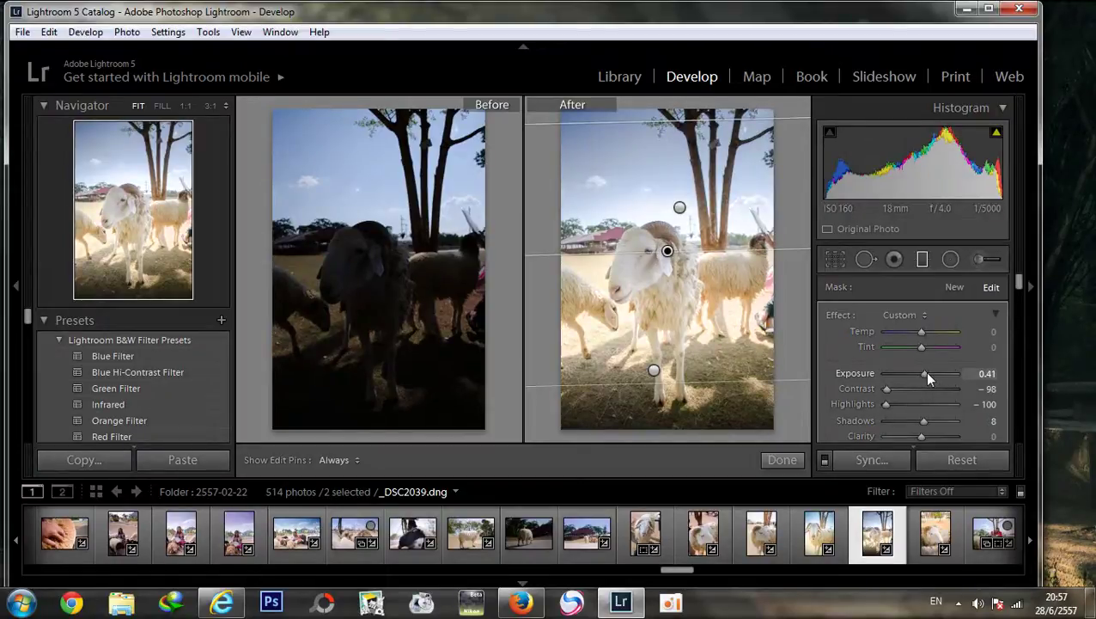
drag(927, 376, 906, 375)
drag(668, 251, 667, 193)
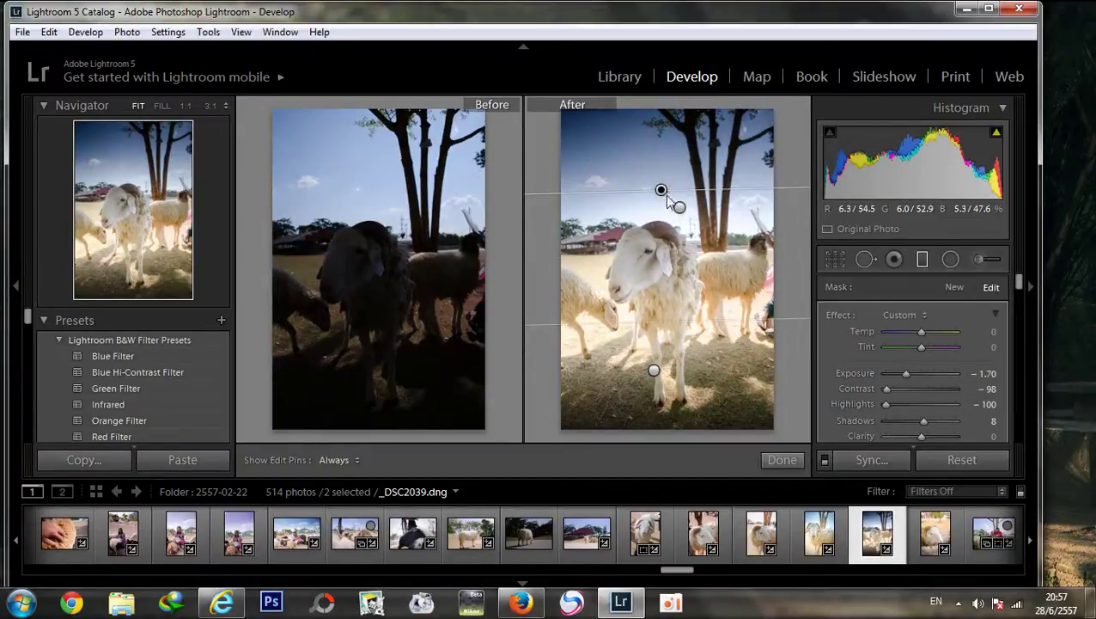
click(786, 460)
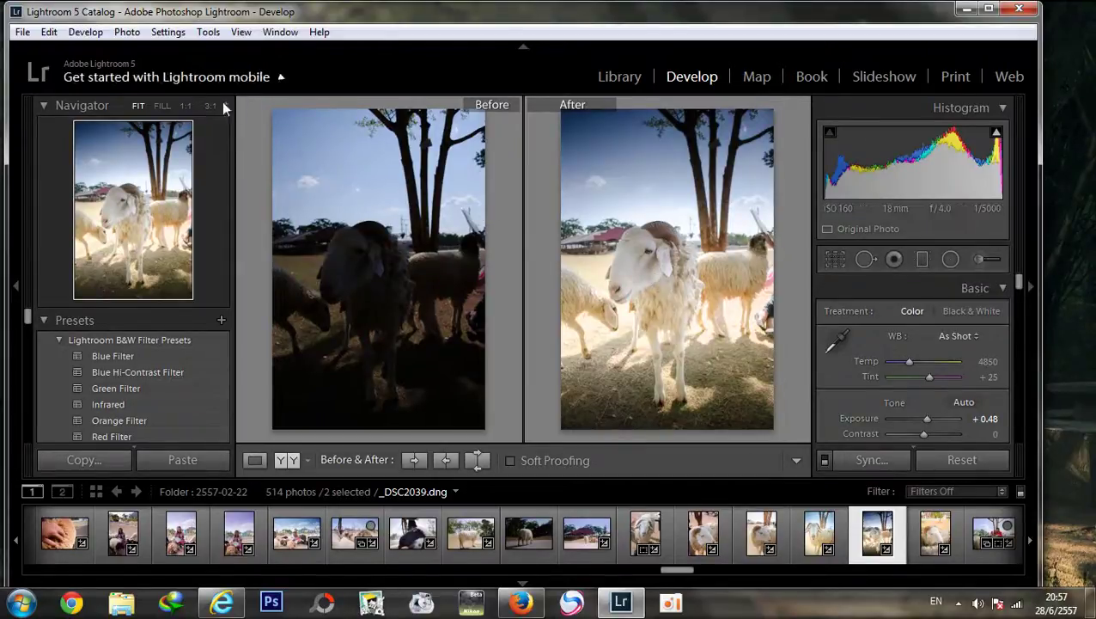
Step: Export both selected photos as uncompressed 16-bit AdobeRGB TIFFs to a desktop folder
click(23, 32)
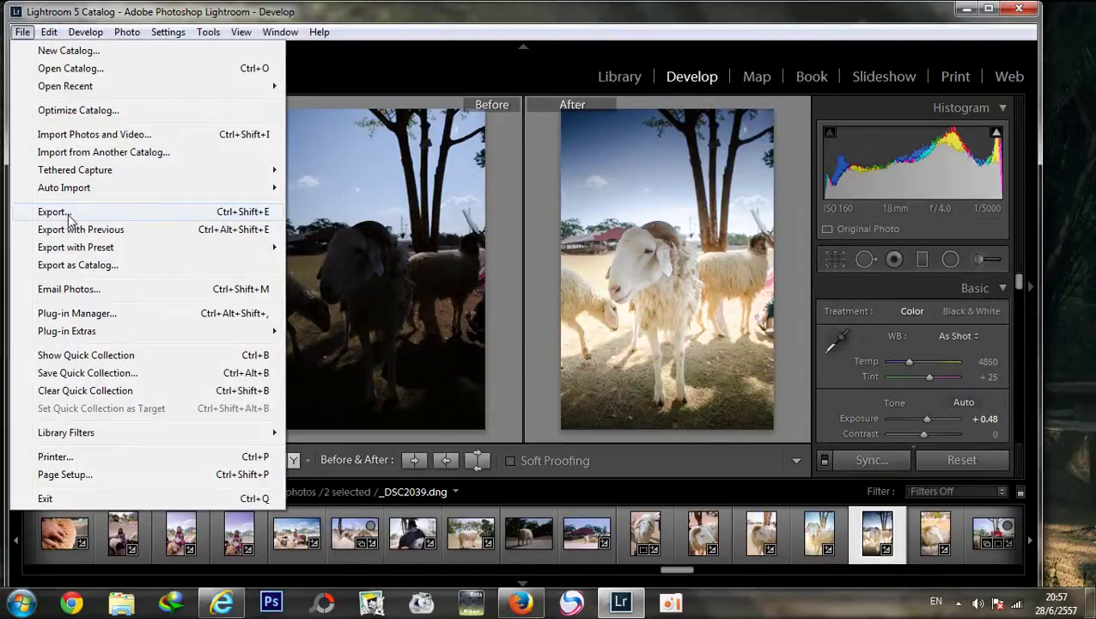
click(72, 219)
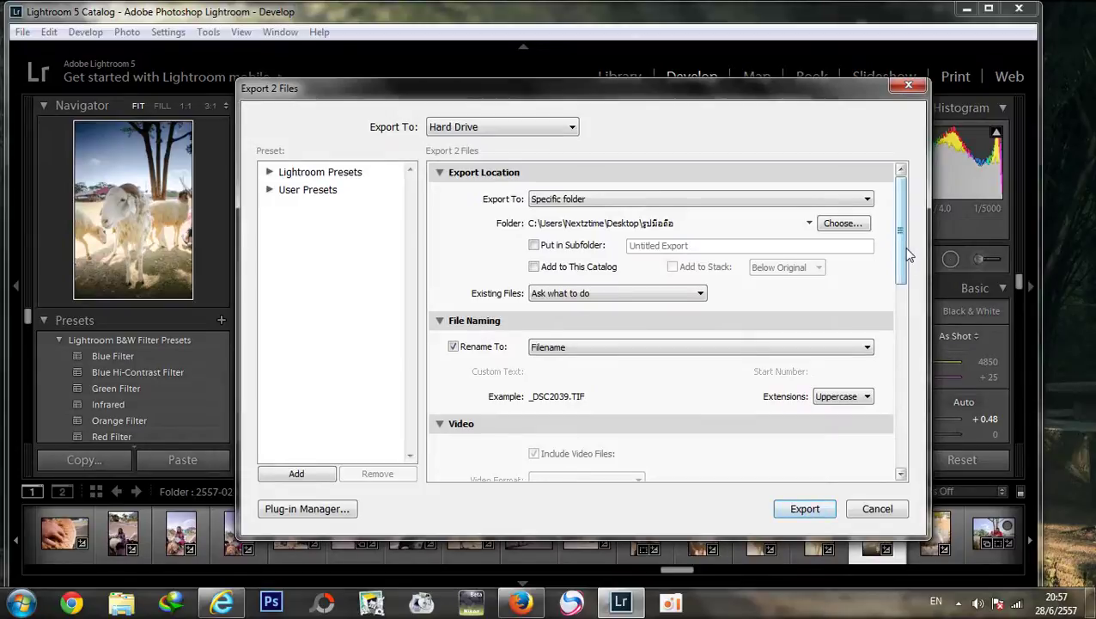
drag(905, 254, 904, 346)
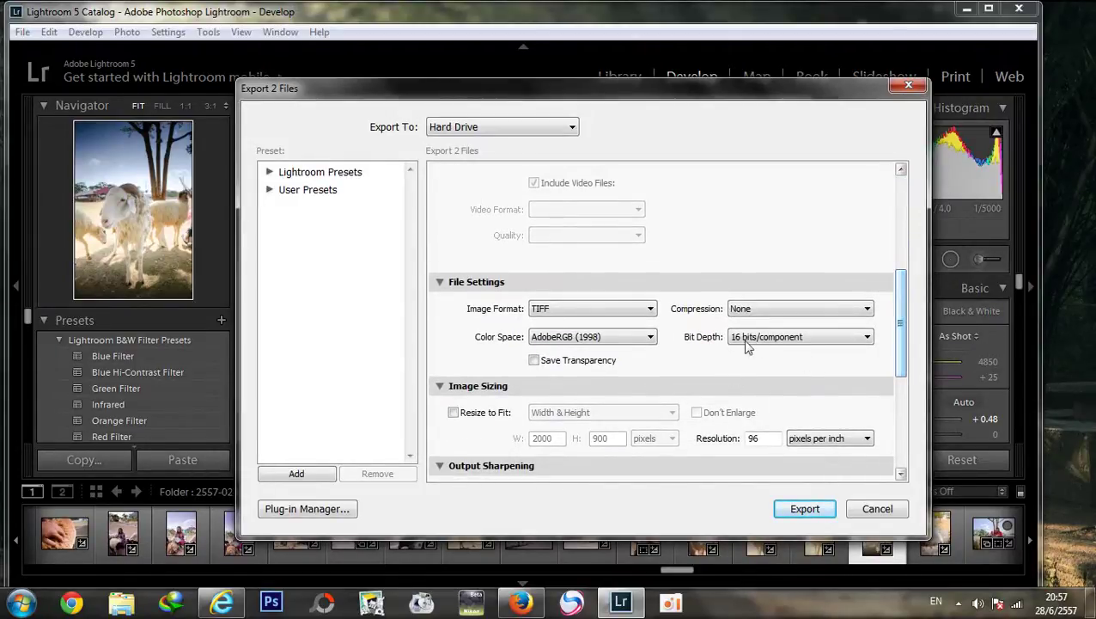
drag(906, 342, 903, 286)
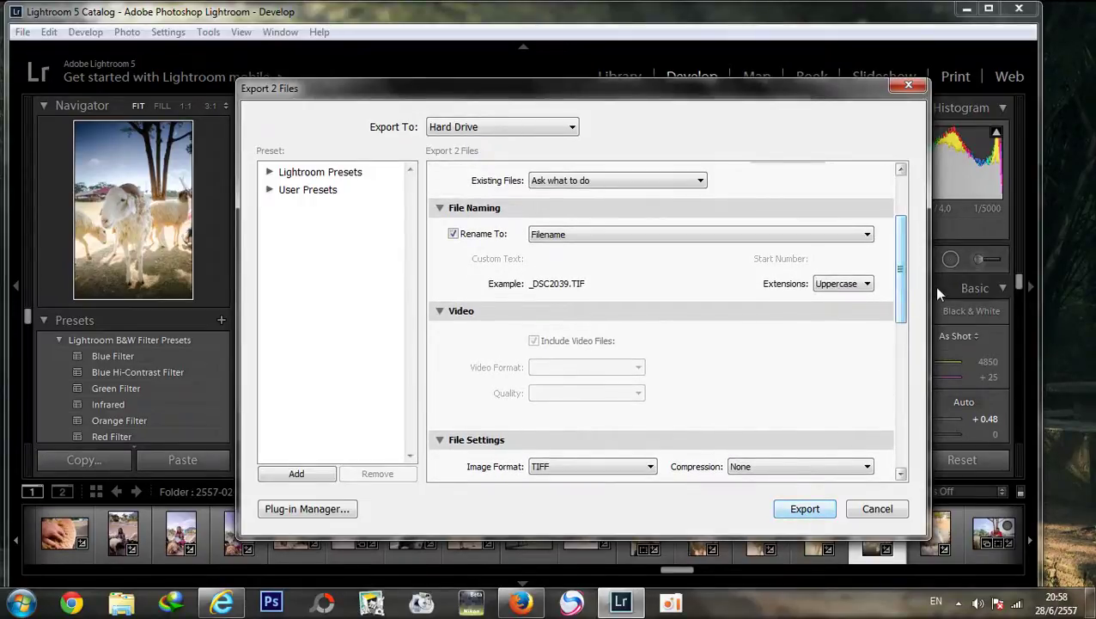
drag(899, 299, 892, 362)
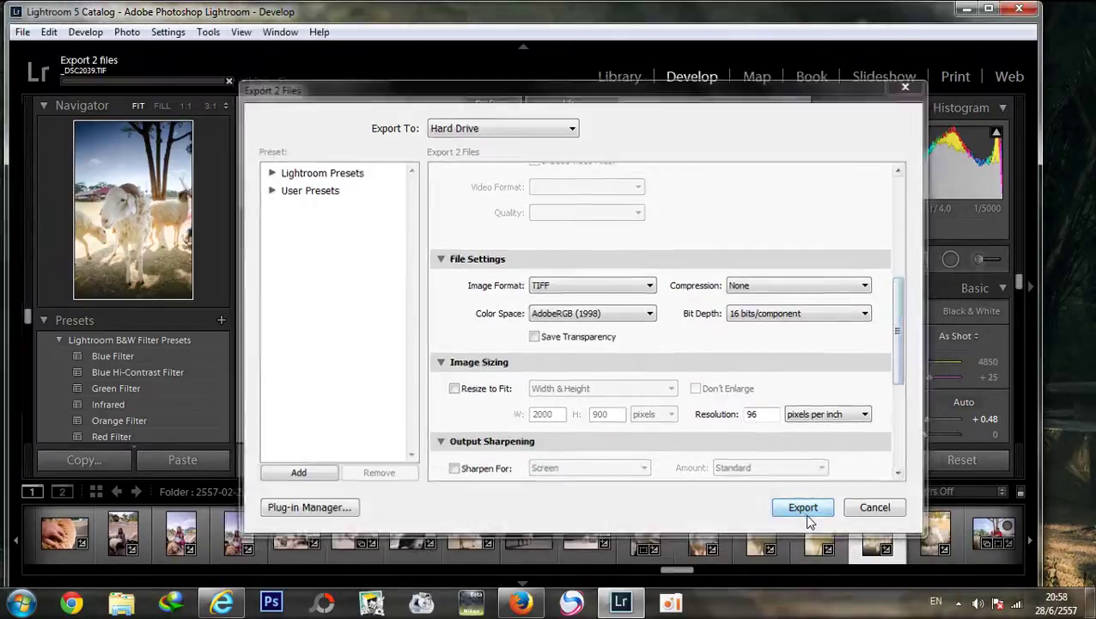
click(806, 510)
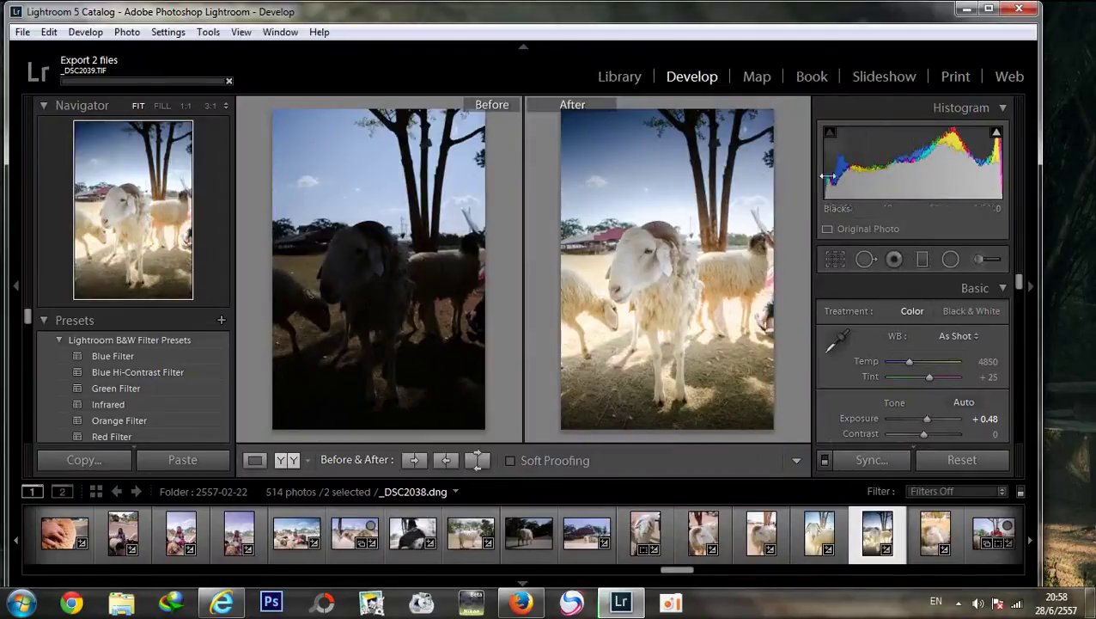
Step: Show the desktop icons, then open the exported _DSC2039 TIFF in Photoshop CS6
click(966, 9)
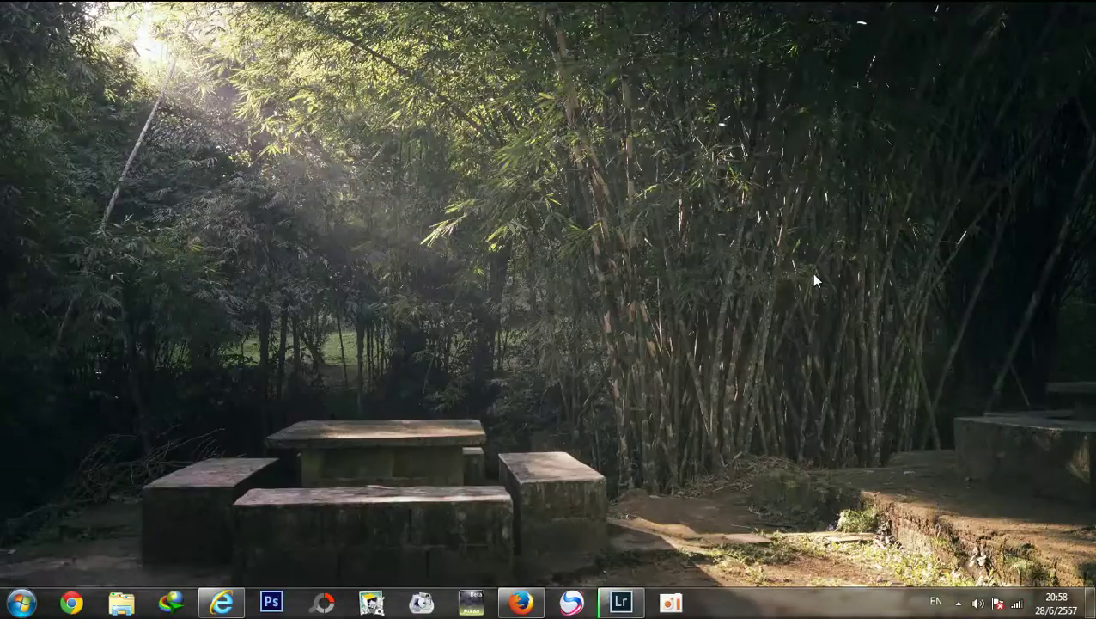
right_click(642, 301)
mouse_move(679, 436)
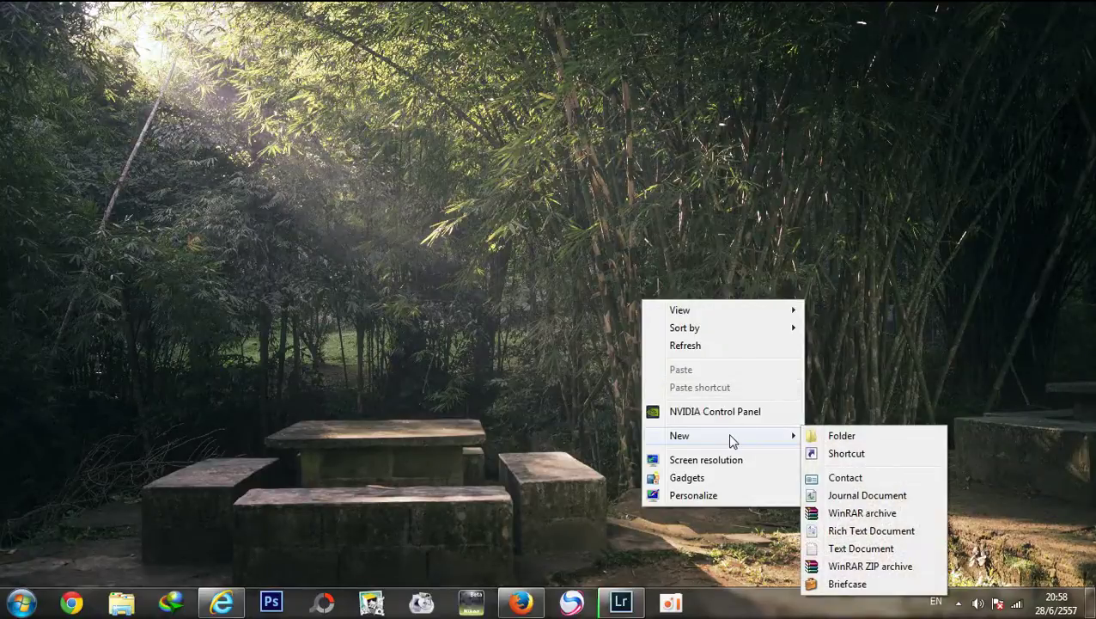
click(849, 410)
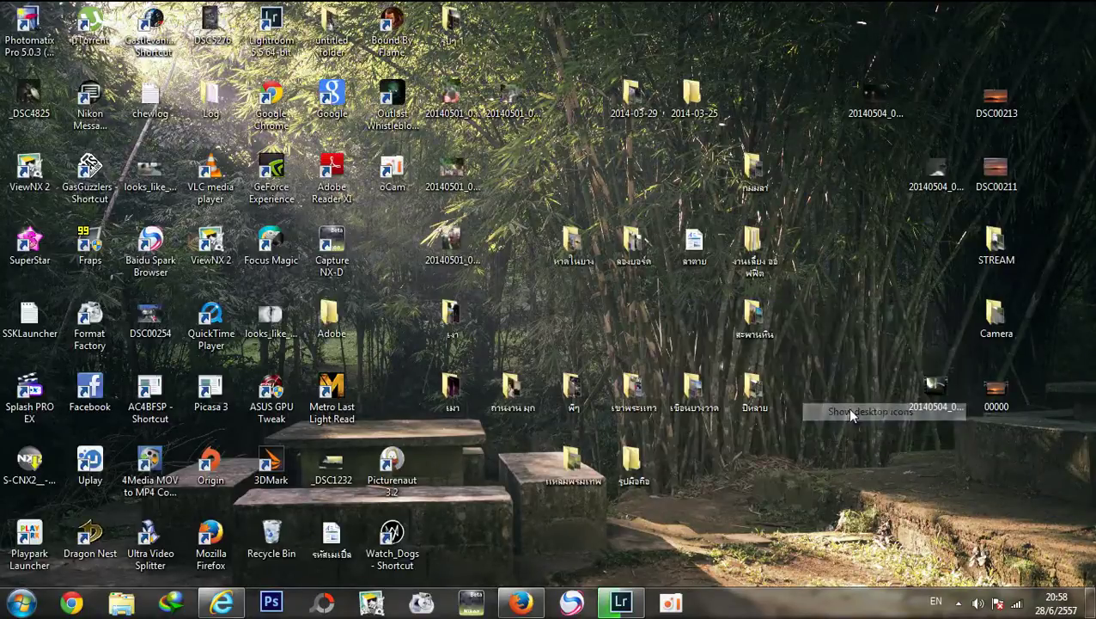
double_click(635, 464)
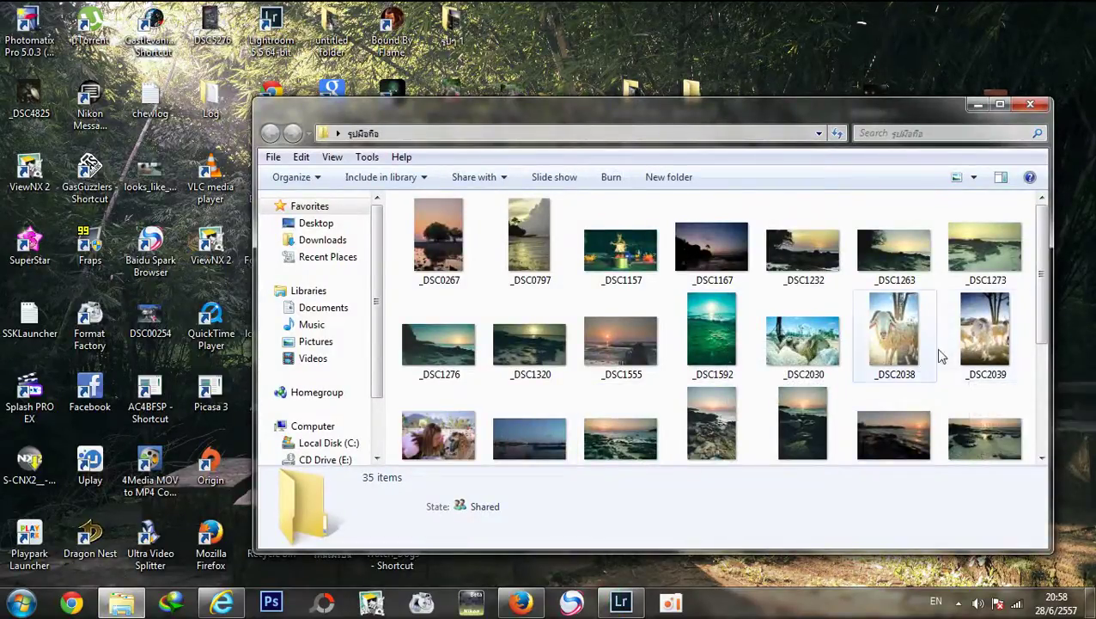
click(982, 345)
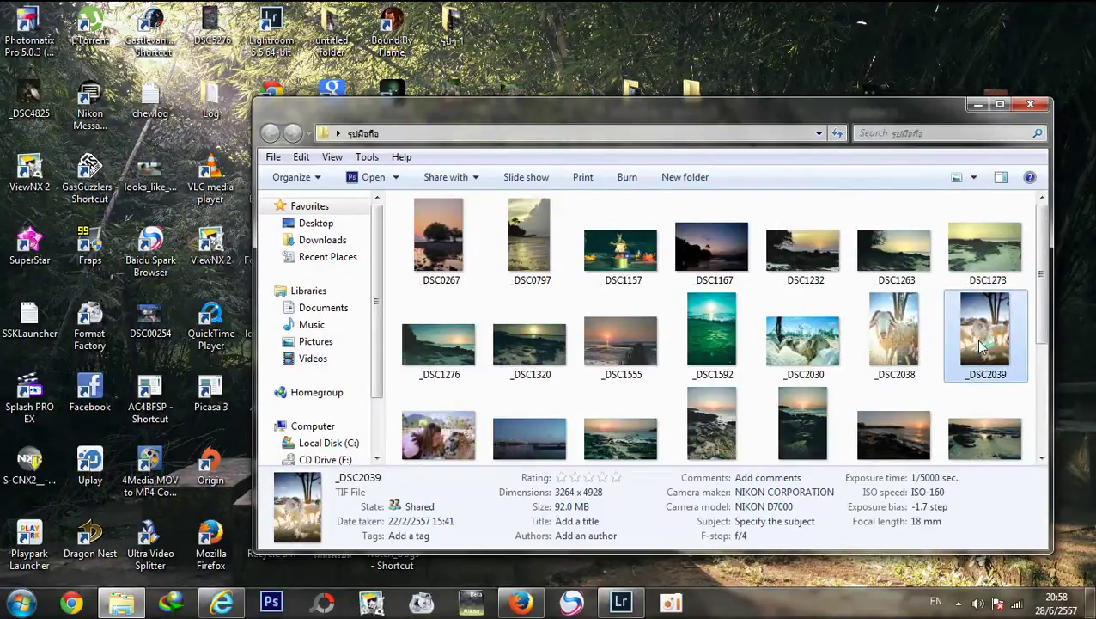
double_click(982, 346)
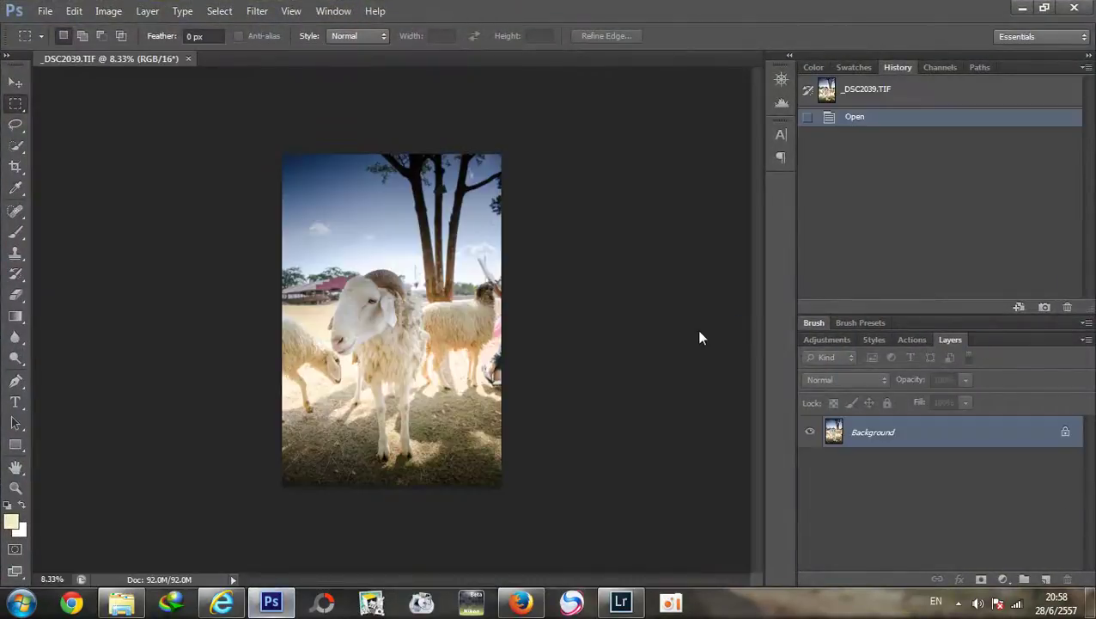
Step: Zoom in on the ram's face, then zoom back out until the whole photo fits
key(ctrl+plus)
key(ctrl+plus)
key(ctrl+plus)
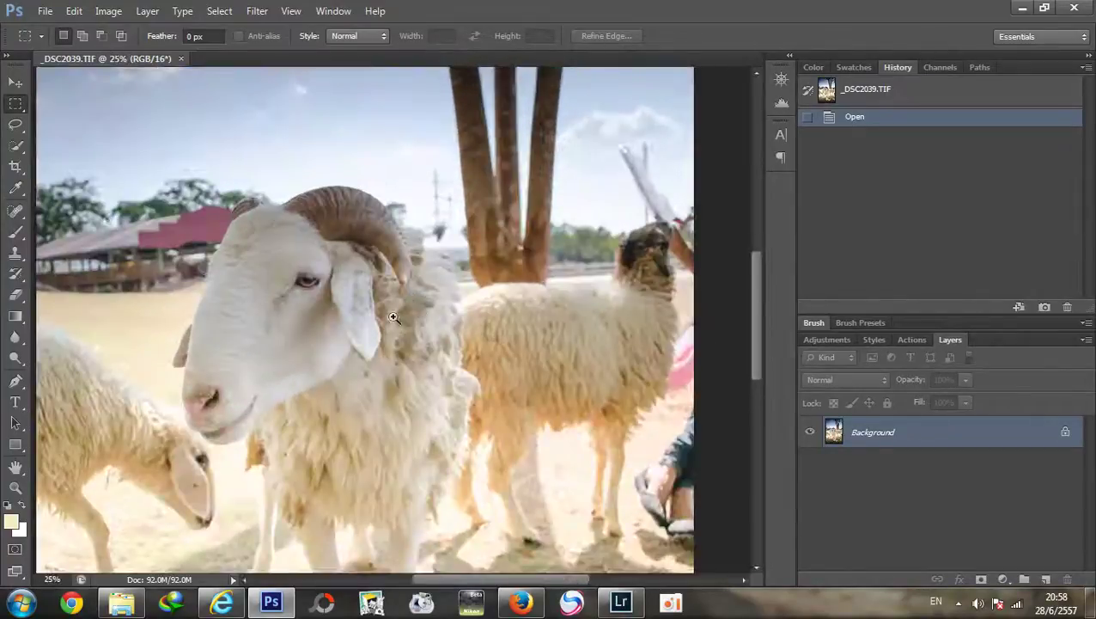
drag(277, 334, 541, 279)
drag(528, 403, 480, 237)
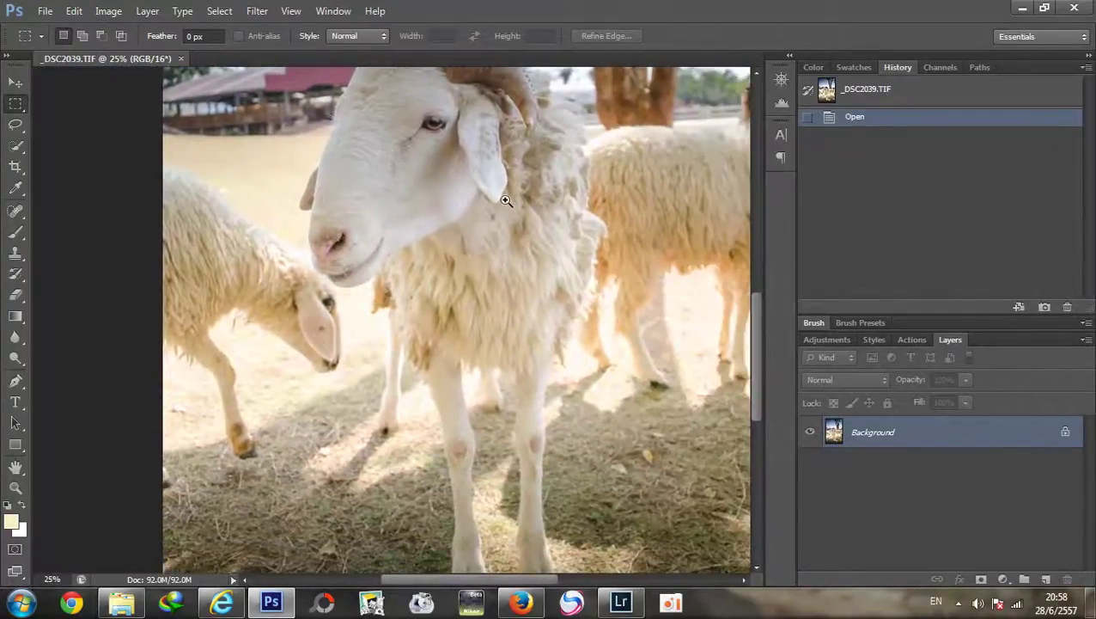
click(506, 200)
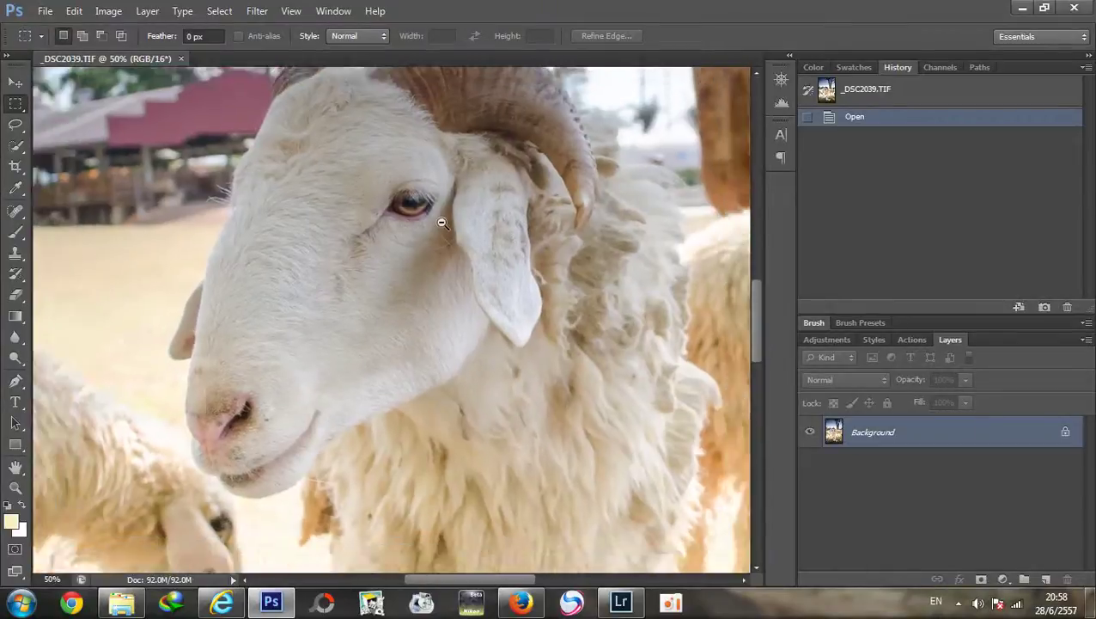
alt+click(442, 223)
alt+click(486, 264)
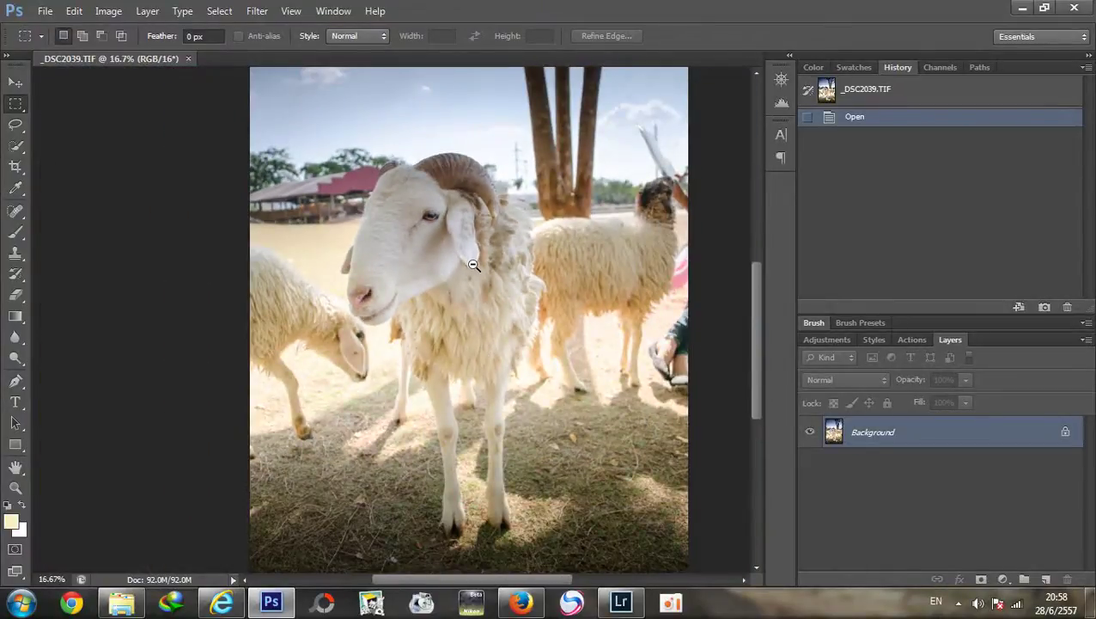
alt+click(474, 265)
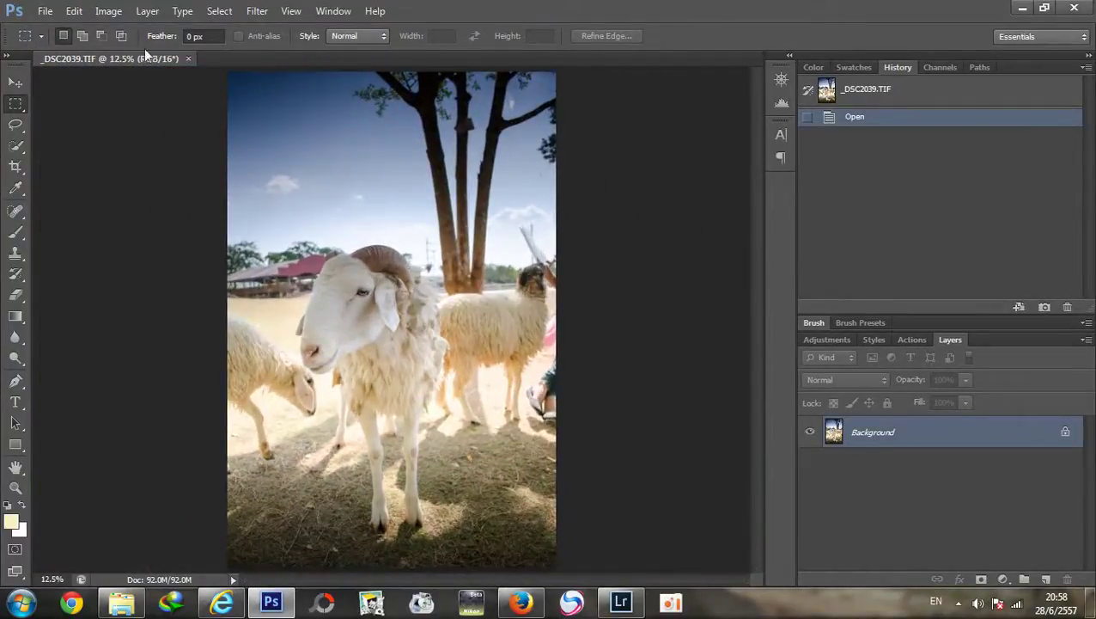
click(108, 10)
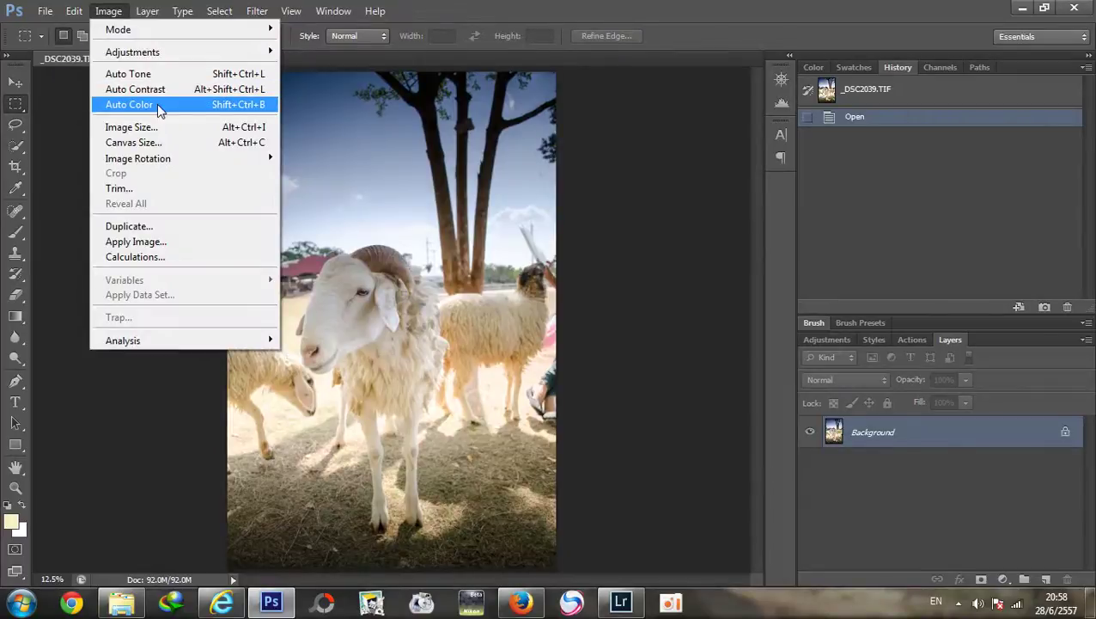
click(159, 74)
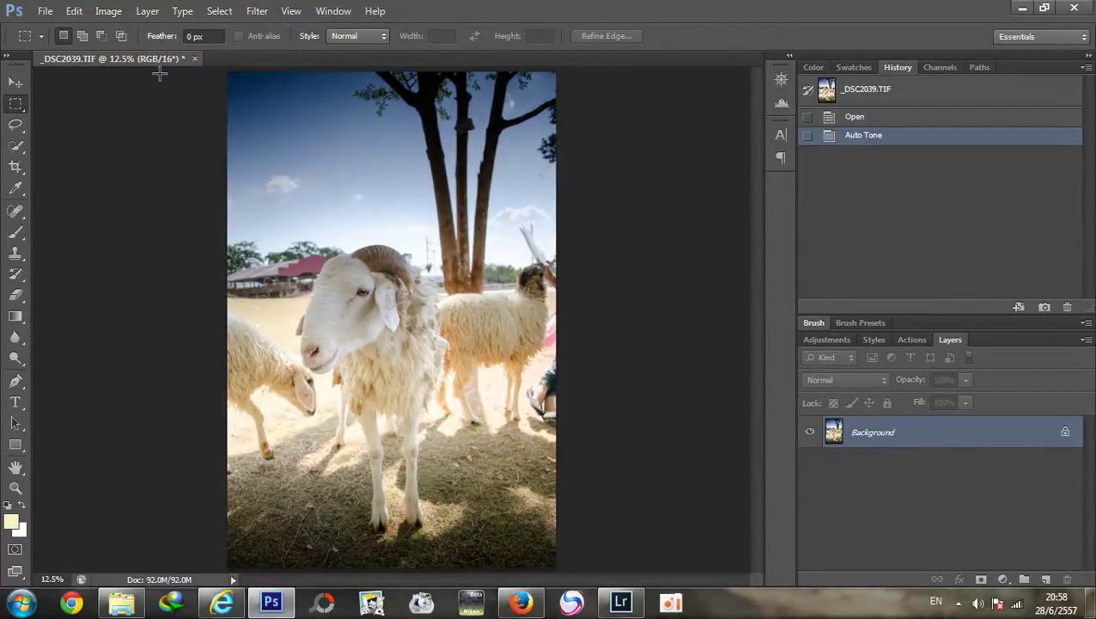
key(ctrl+z)
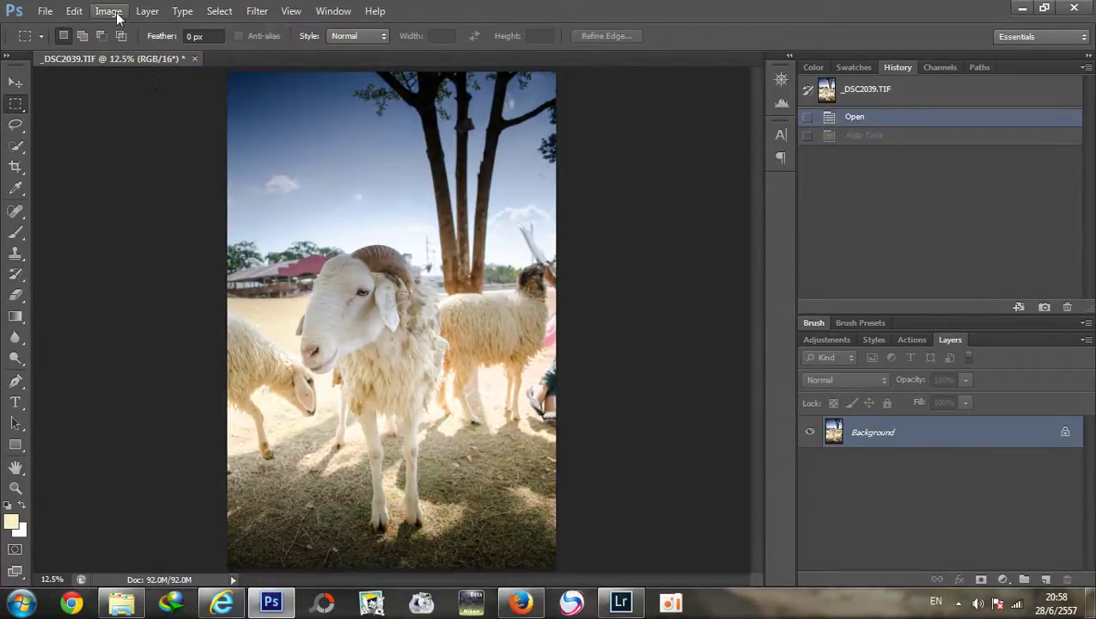
click(108, 11)
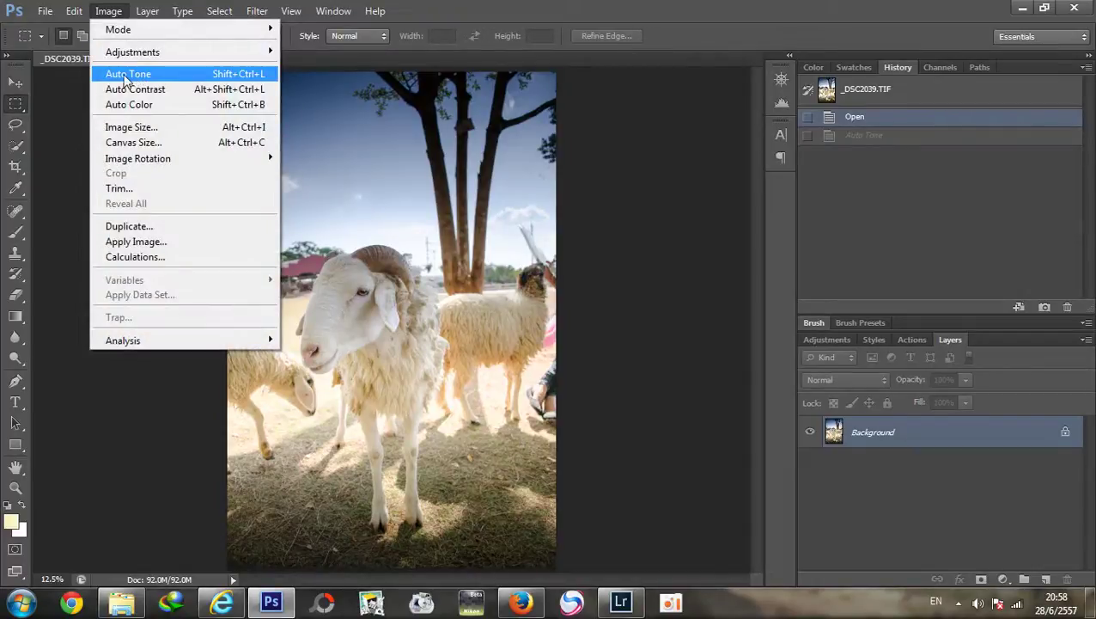
click(140, 76)
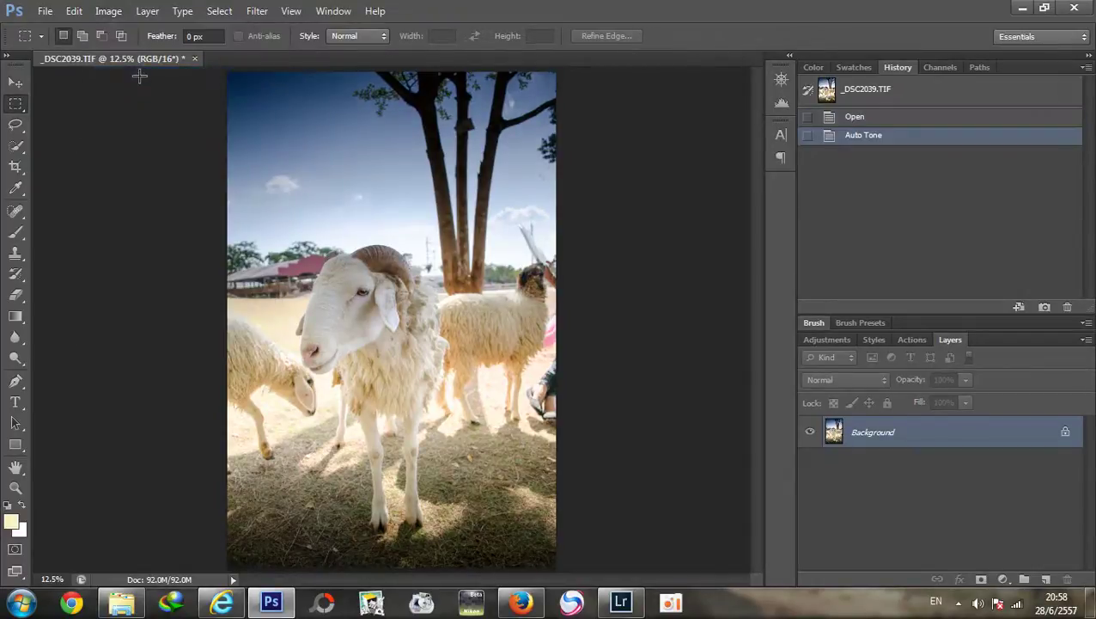
click(109, 12)
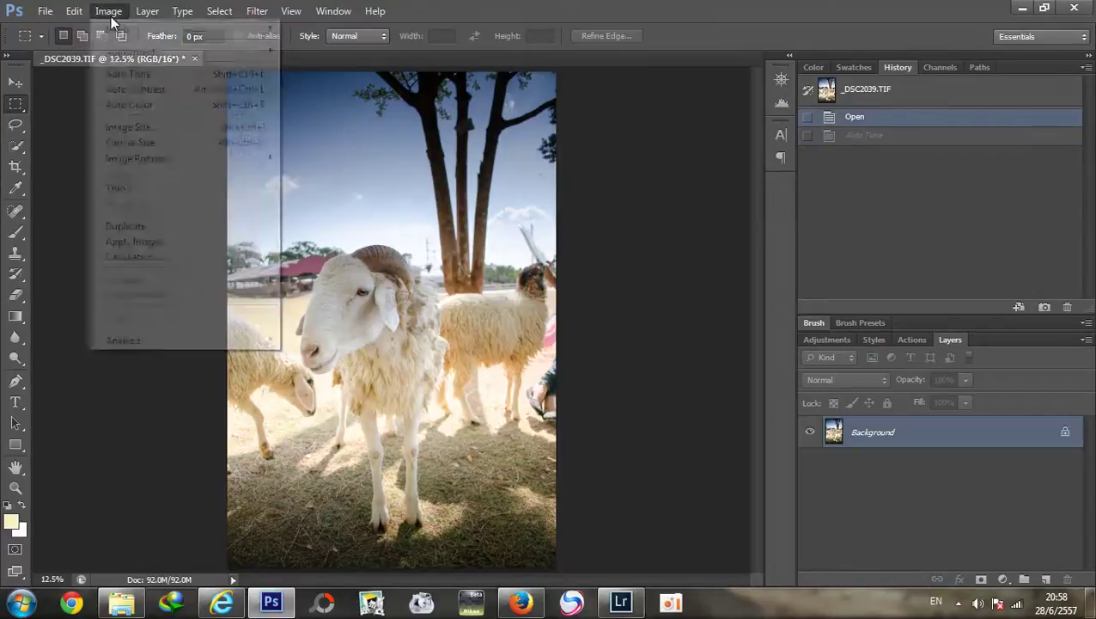
click(136, 105)
key(ctrl+z)
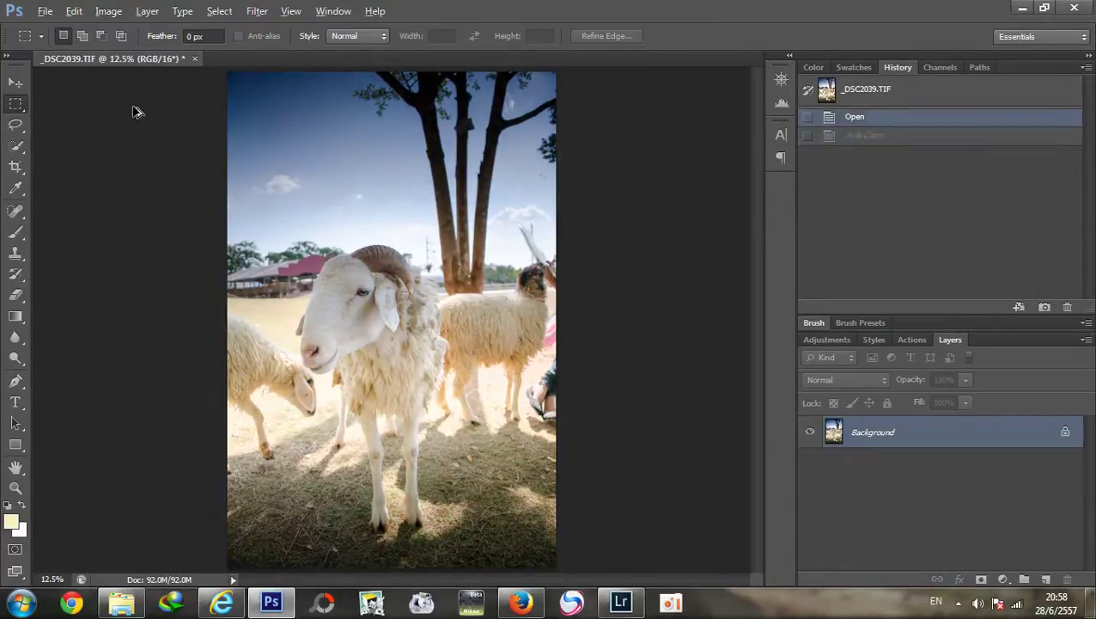
click(108, 11)
click(135, 89)
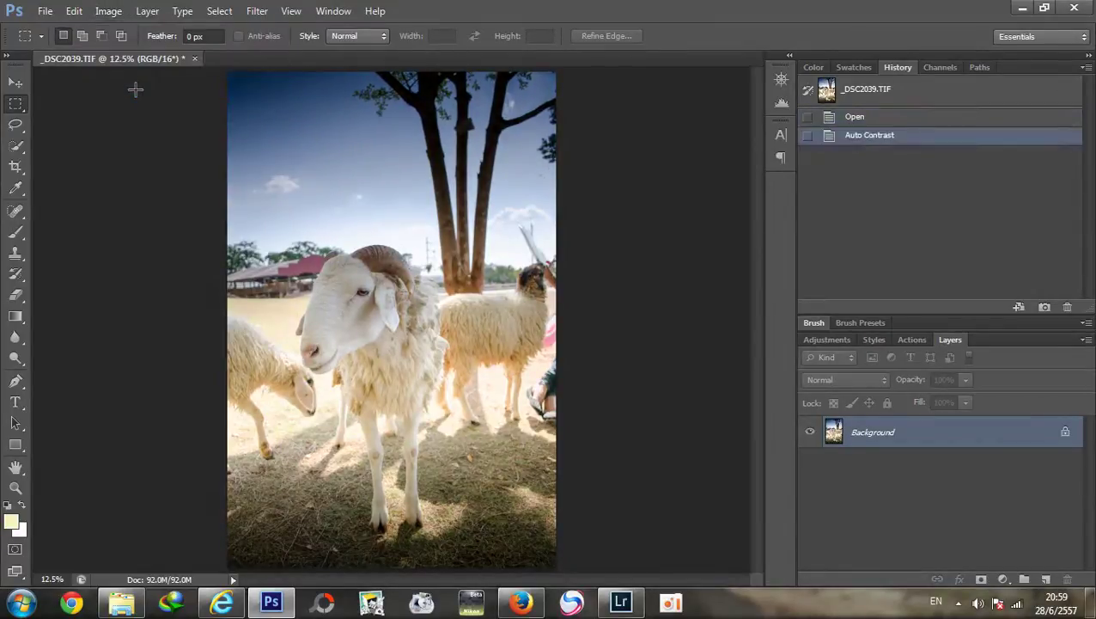
key(ctrl+z)
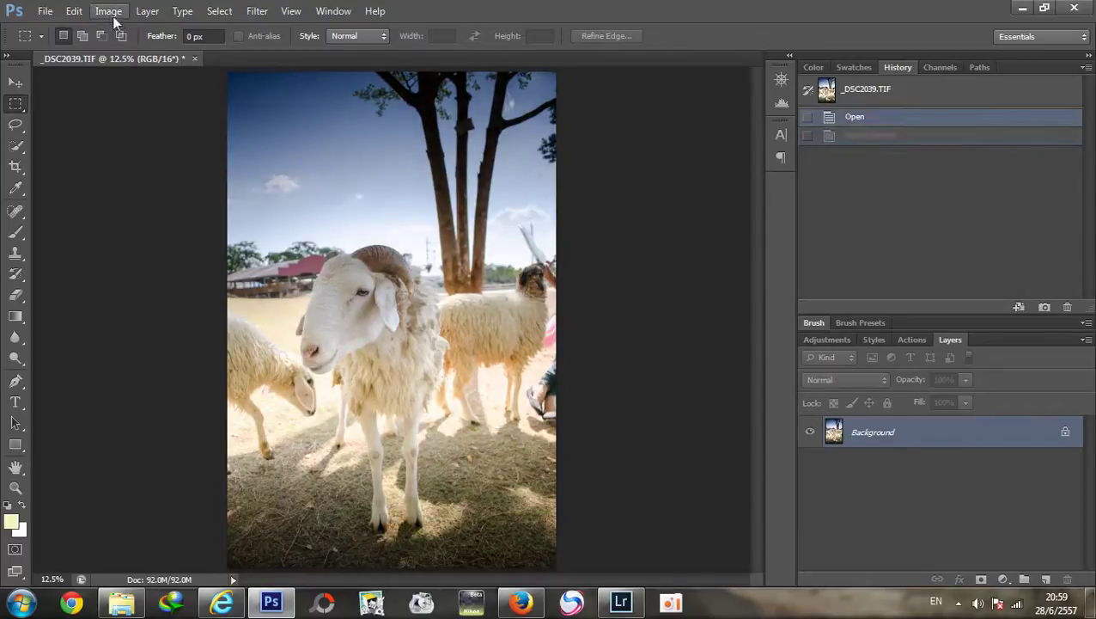
click(108, 11)
mouse_move(132, 51)
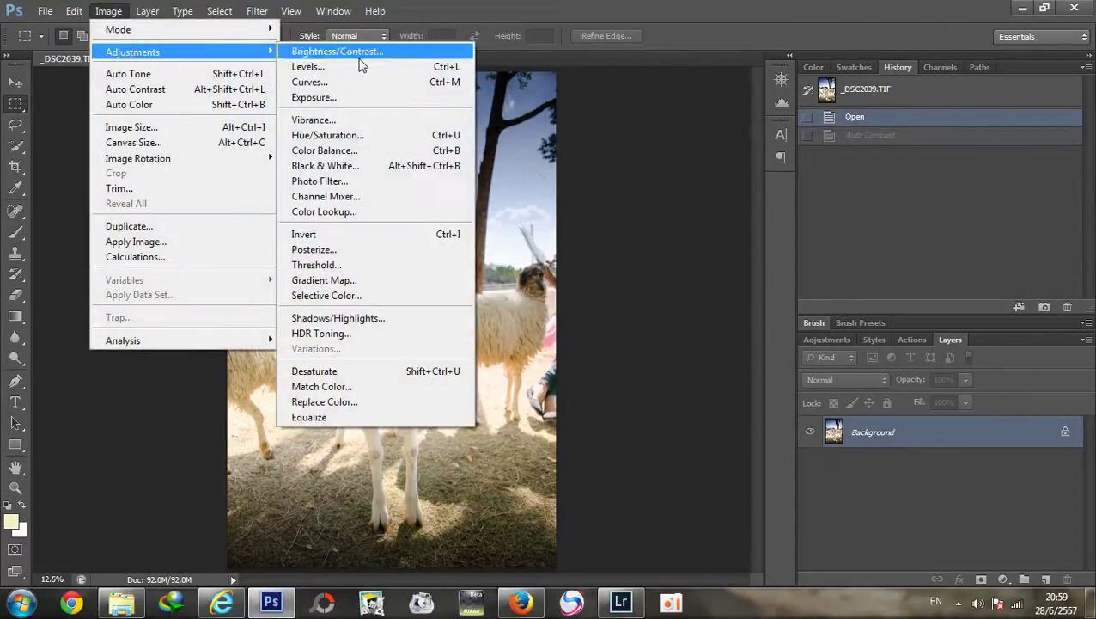
Step: Raise the photo's brightness to 23 with Brightness/Contrast
click(362, 61)
drag(868, 311, 885, 314)
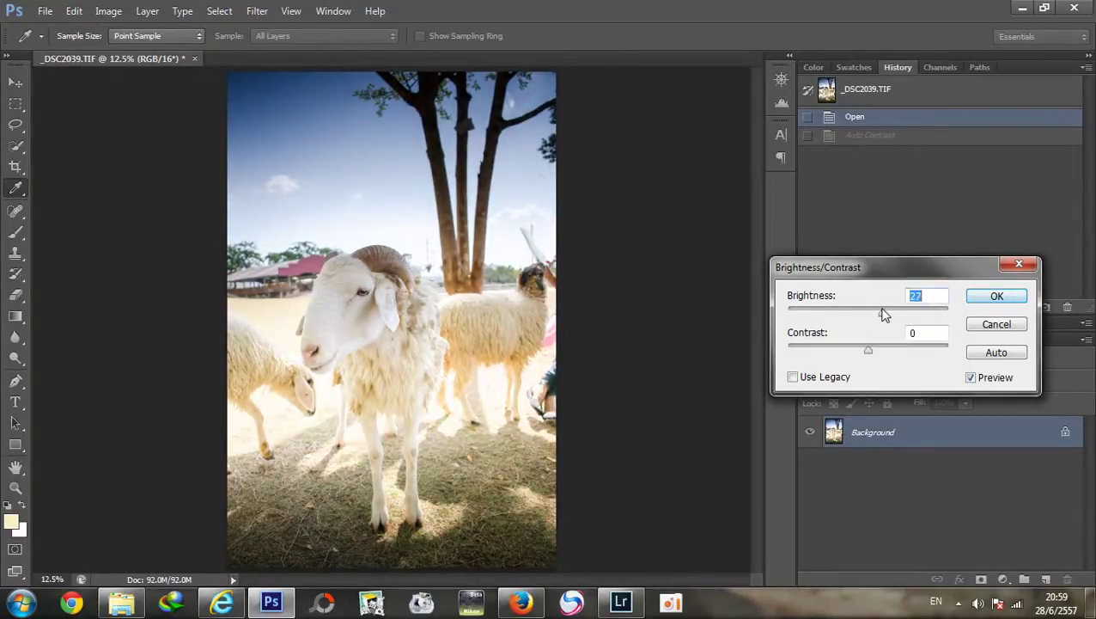
click(997, 296)
key(m)
Step: Try a slight Hue/Saturation change, then cancel it
click(121, 10)
mouse_move(132, 52)
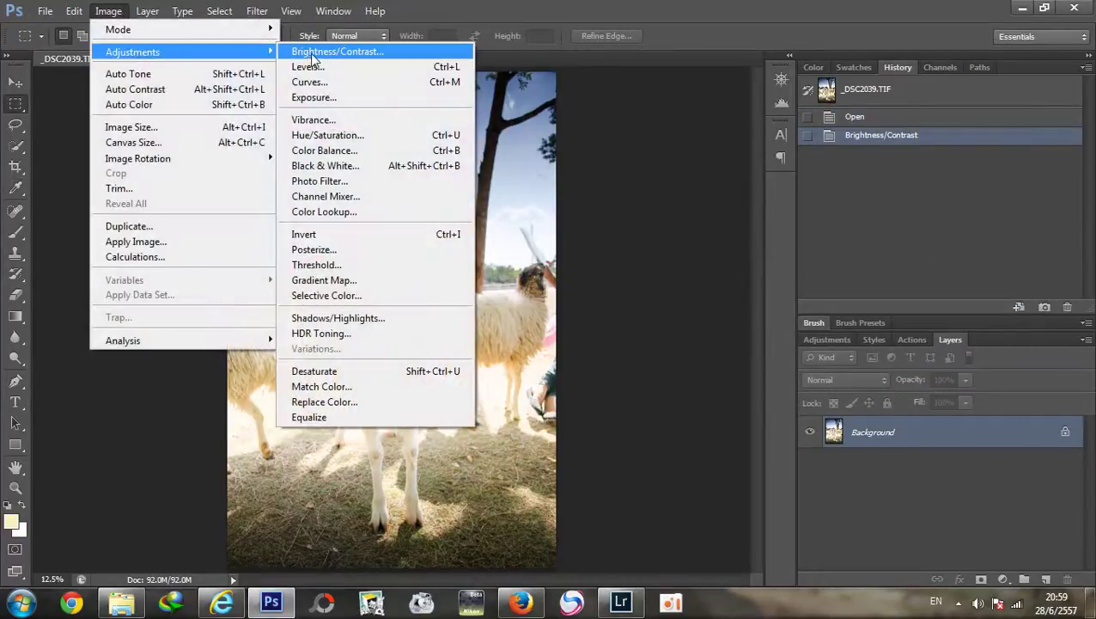
click(326, 135)
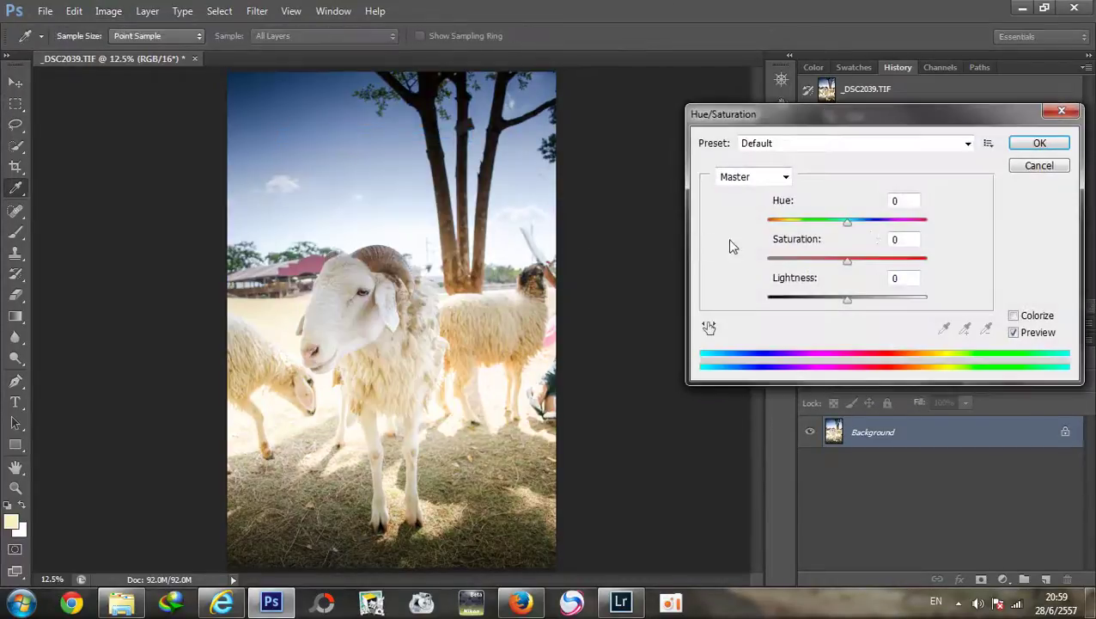
mouse_move(848, 222)
mouse_down()
mouse_move(859, 229)
mouse_move(758, 240)
mouse_move(927, 240)
mouse_move(829, 241)
mouse_move(852, 246)
mouse_up()
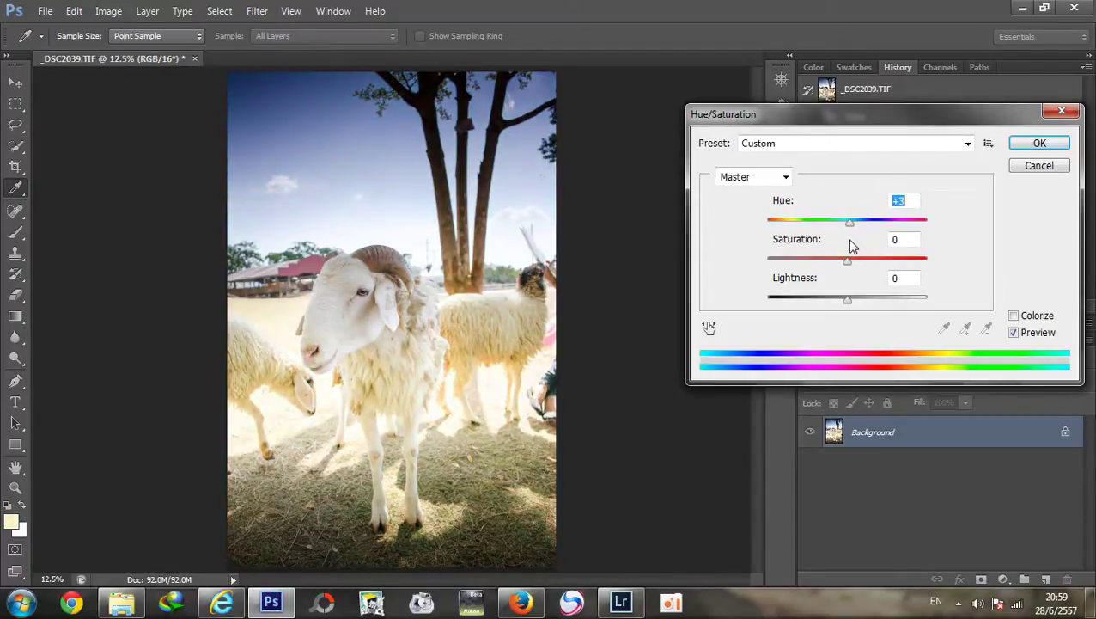
click(1039, 166)
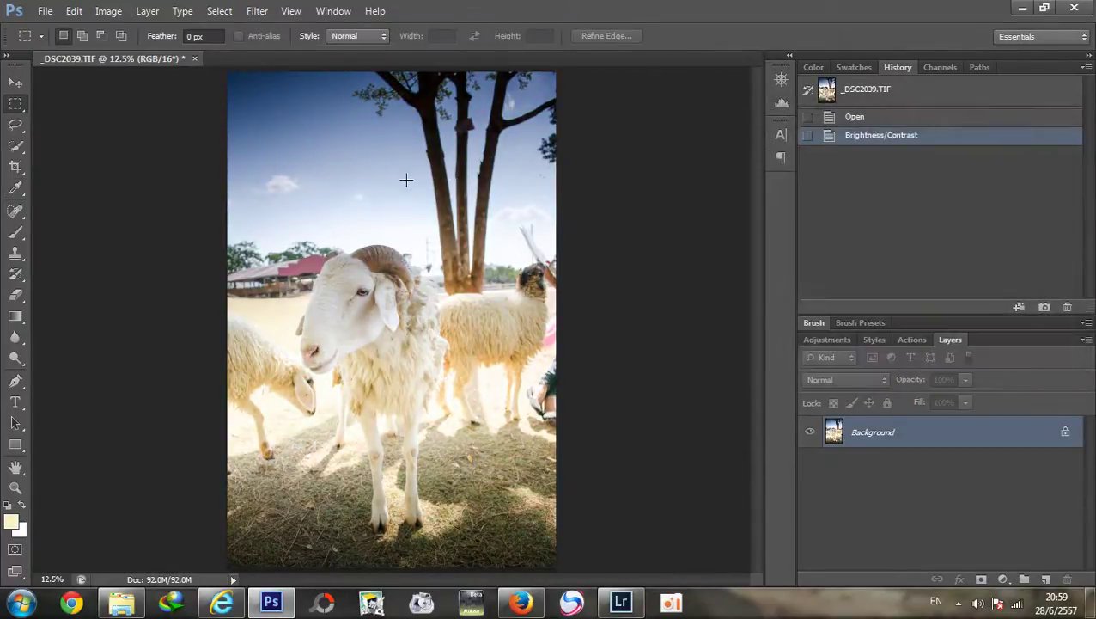
Step: Apply Color Balance with the midtones' Cyan/Red slider at -30
click(109, 10)
mouse_move(132, 51)
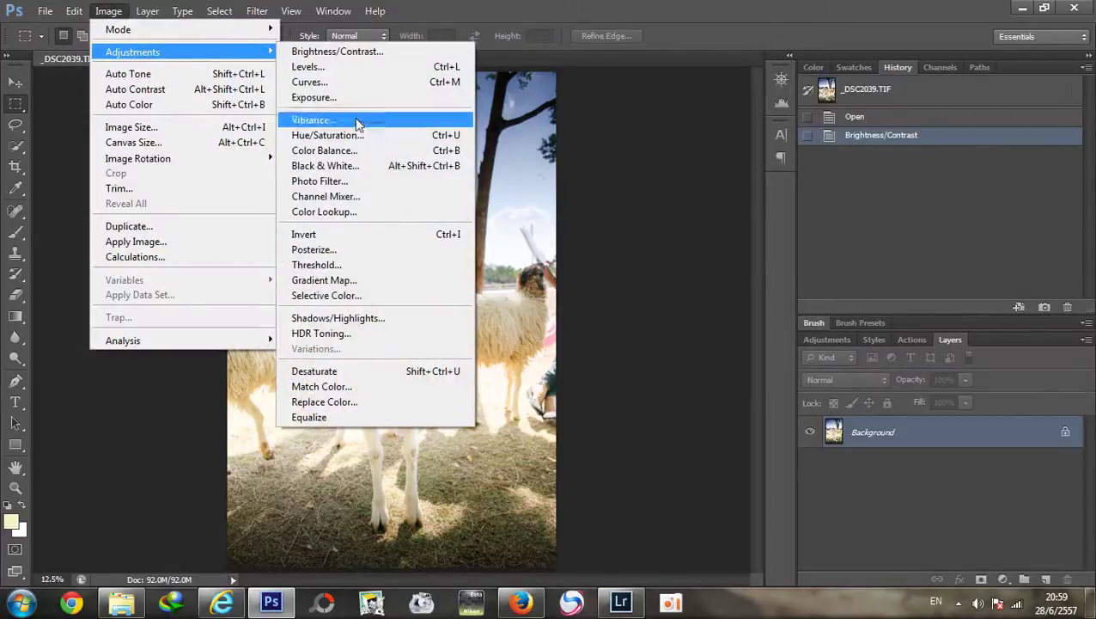
click(359, 150)
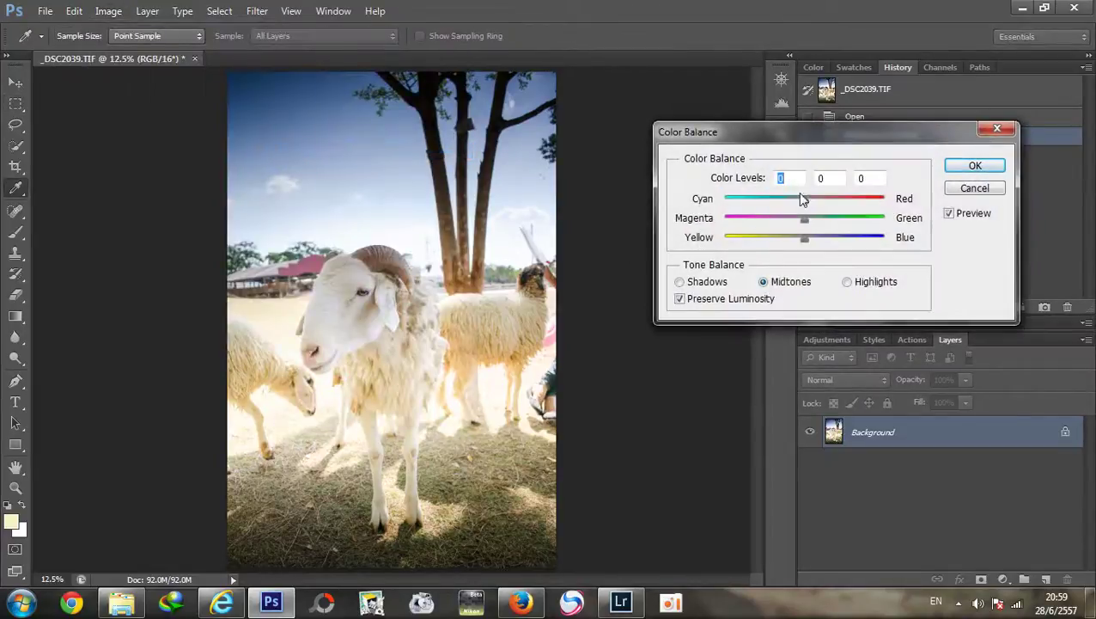
mouse_move(806, 203)
mouse_down()
mouse_move(778, 203)
mouse_move(791, 206)
mouse_up()
drag(781, 201, 779, 201)
click(781, 206)
click(975, 164)
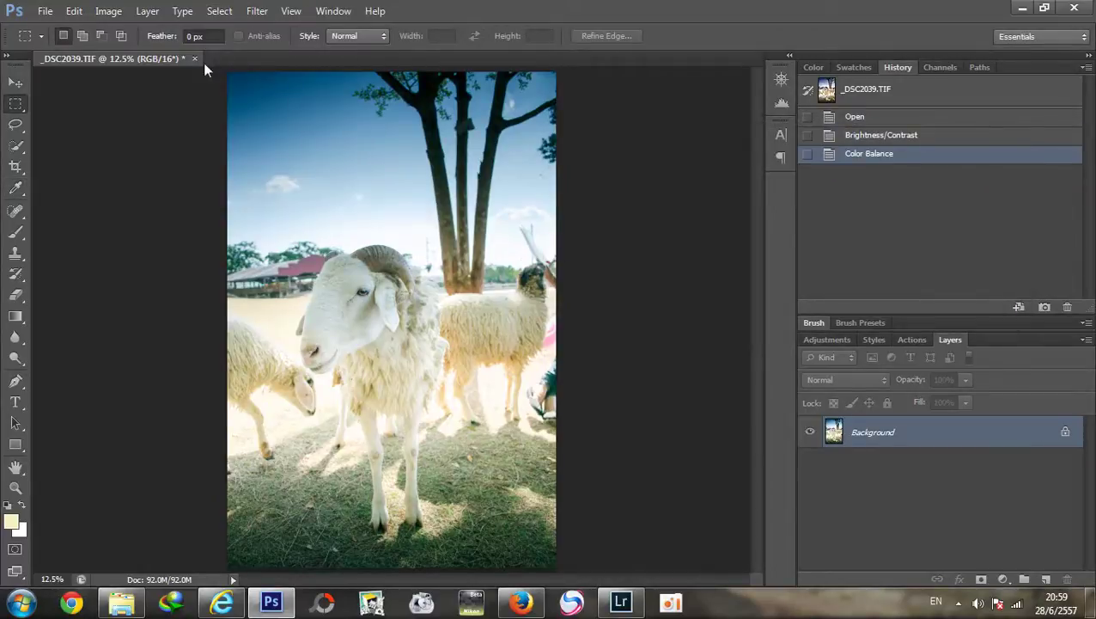
click(108, 10)
mouse_move(133, 52)
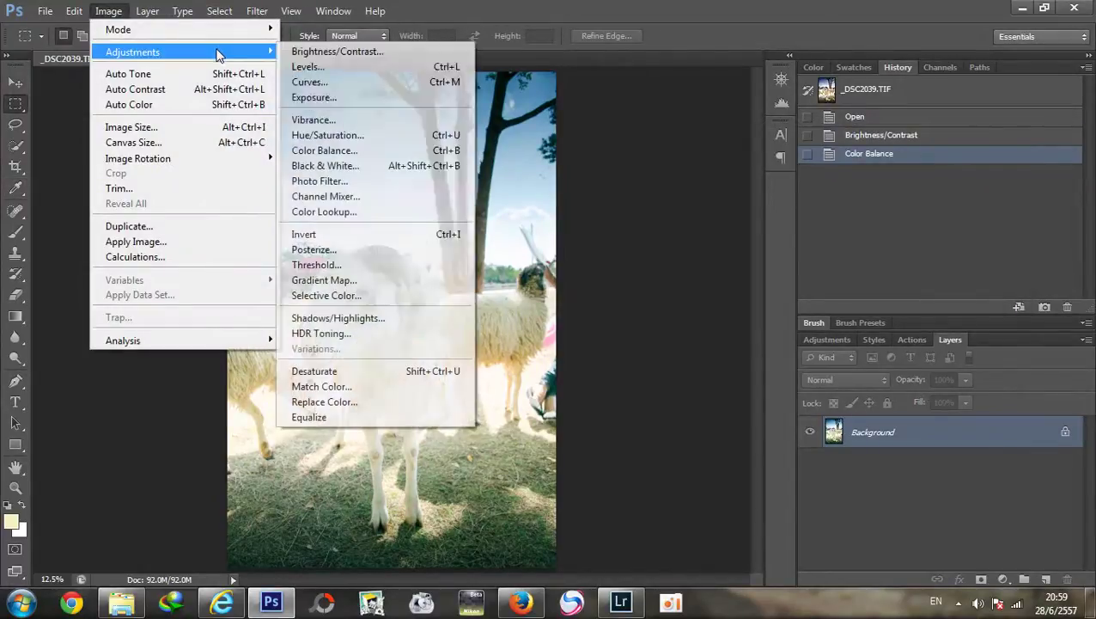
Step: Apply an Exposure adjustment with offset +0.0447 and gamma 0.80
click(314, 97)
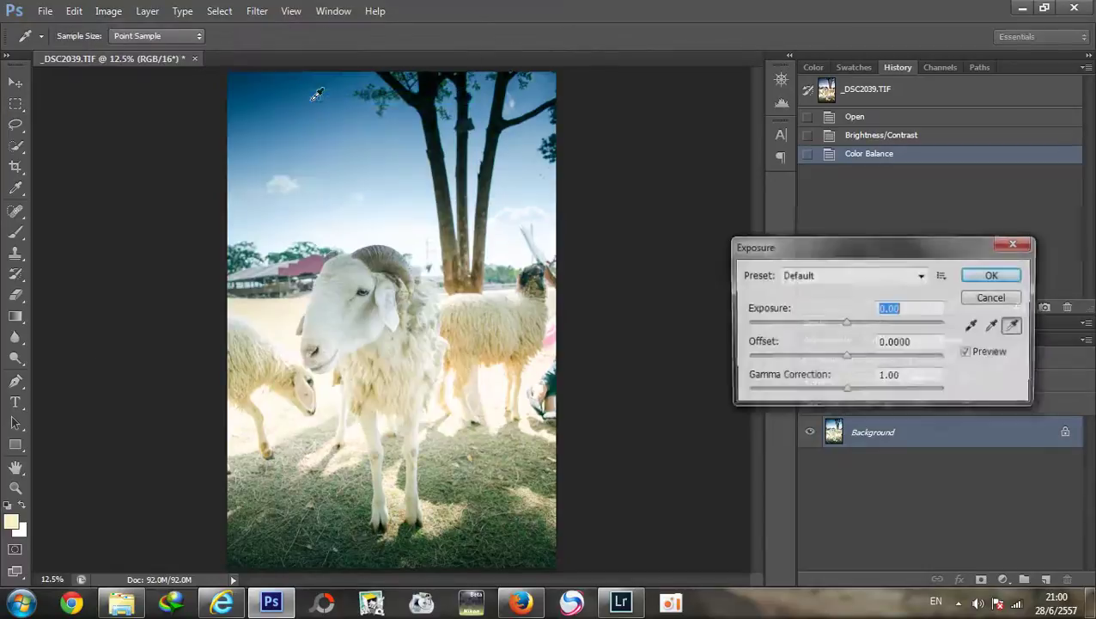
click(847, 361)
drag(847, 361, 864, 394)
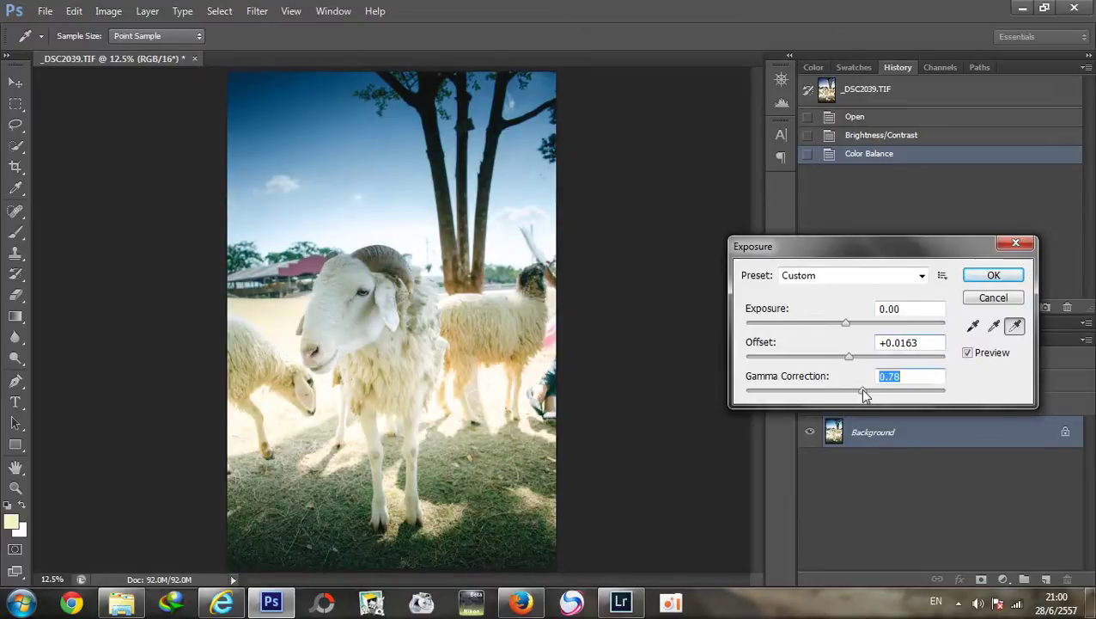
drag(849, 356, 867, 392)
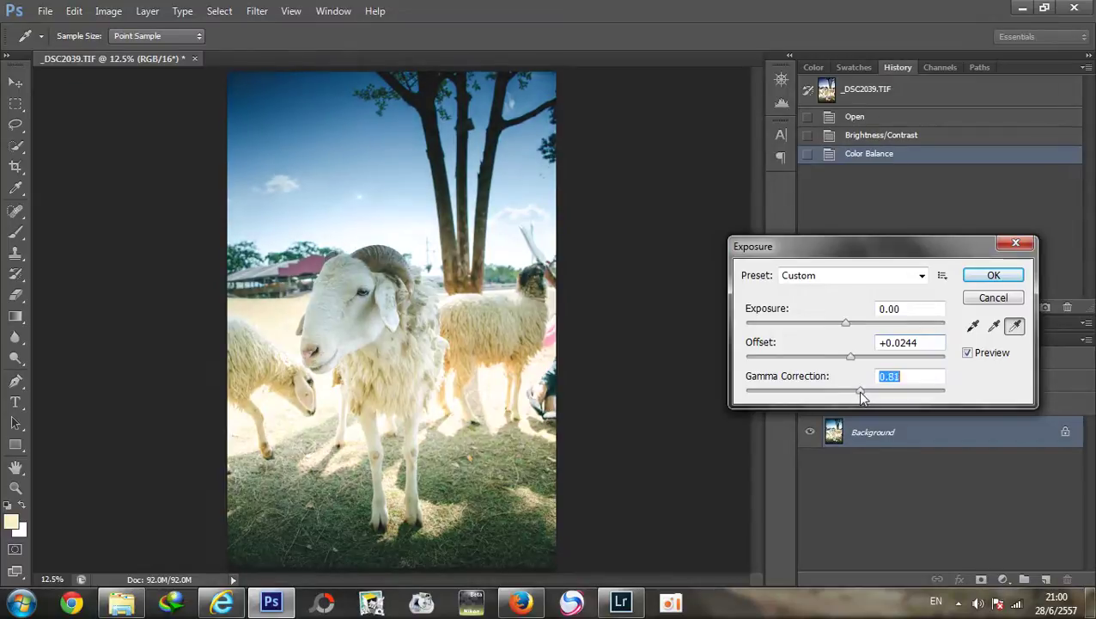
drag(851, 357, 856, 360)
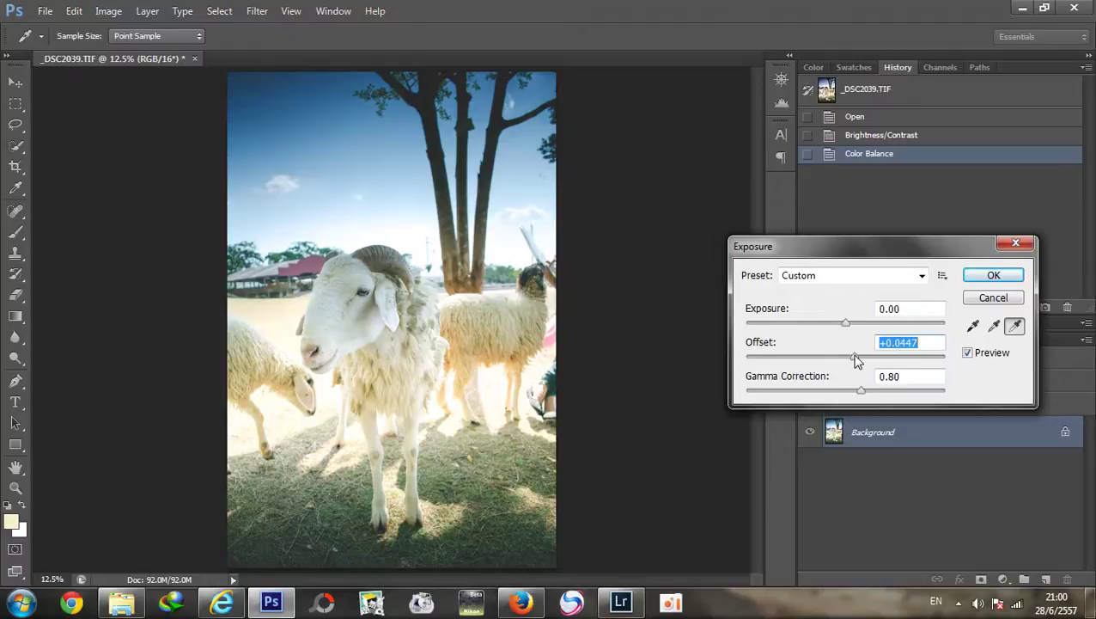
click(993, 275)
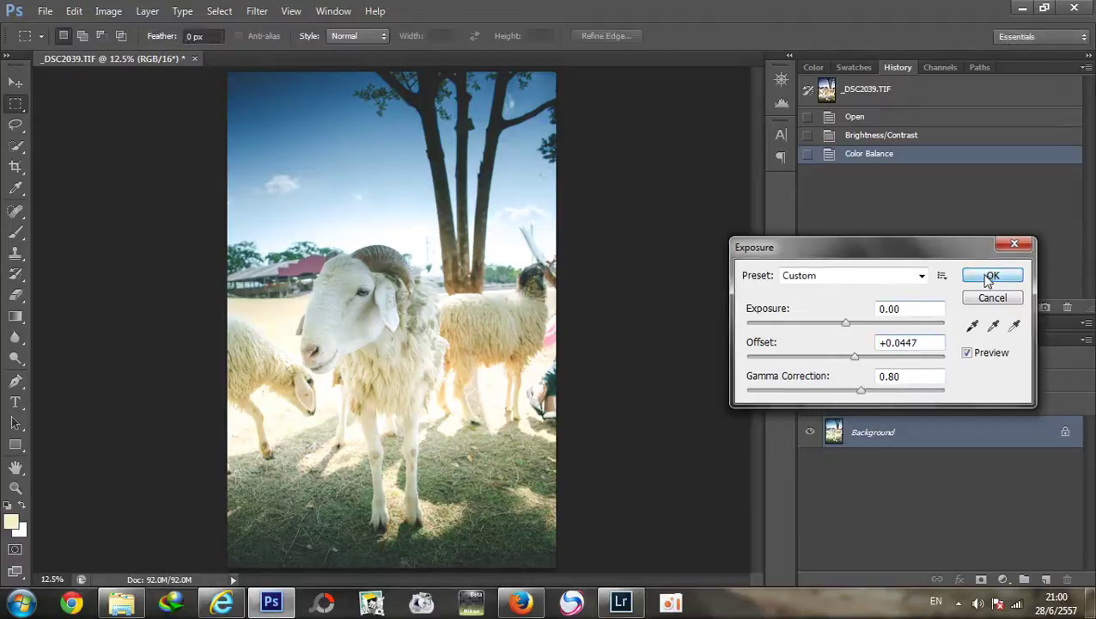
Step: Zoom in on the sheep and back out to inspect the whole photo
click(371, 327)
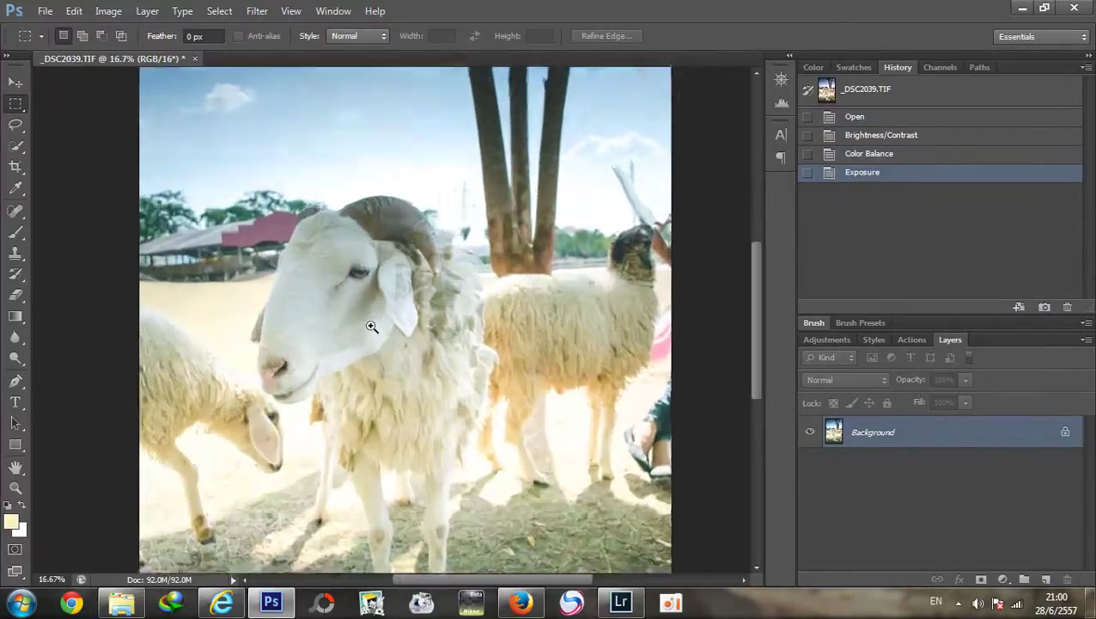
click(371, 326)
alt+click(383, 292)
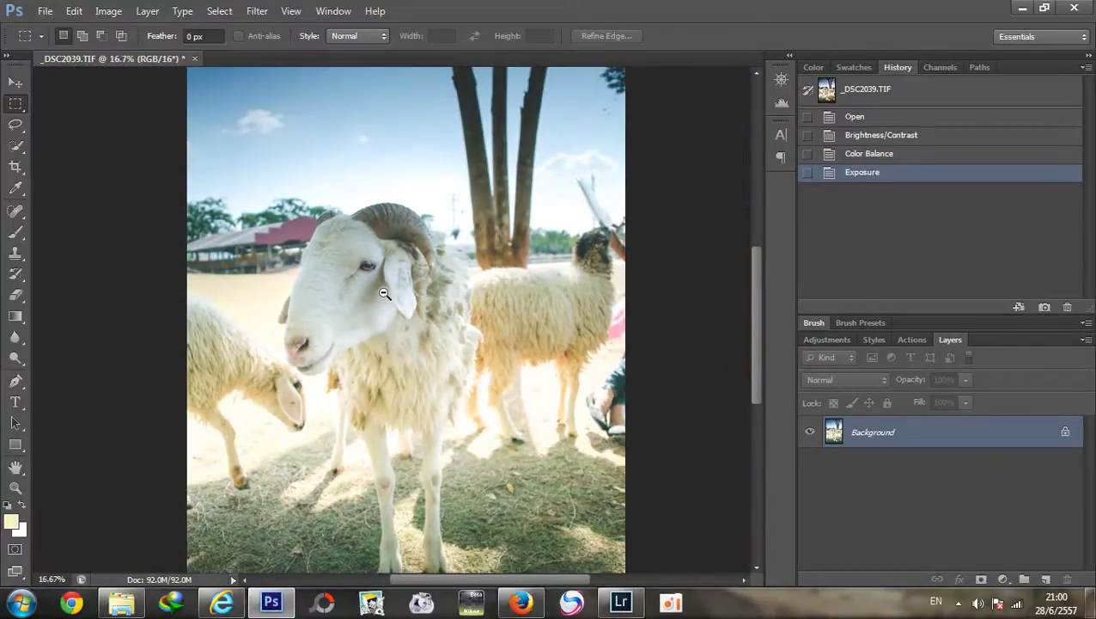
alt+click(384, 293)
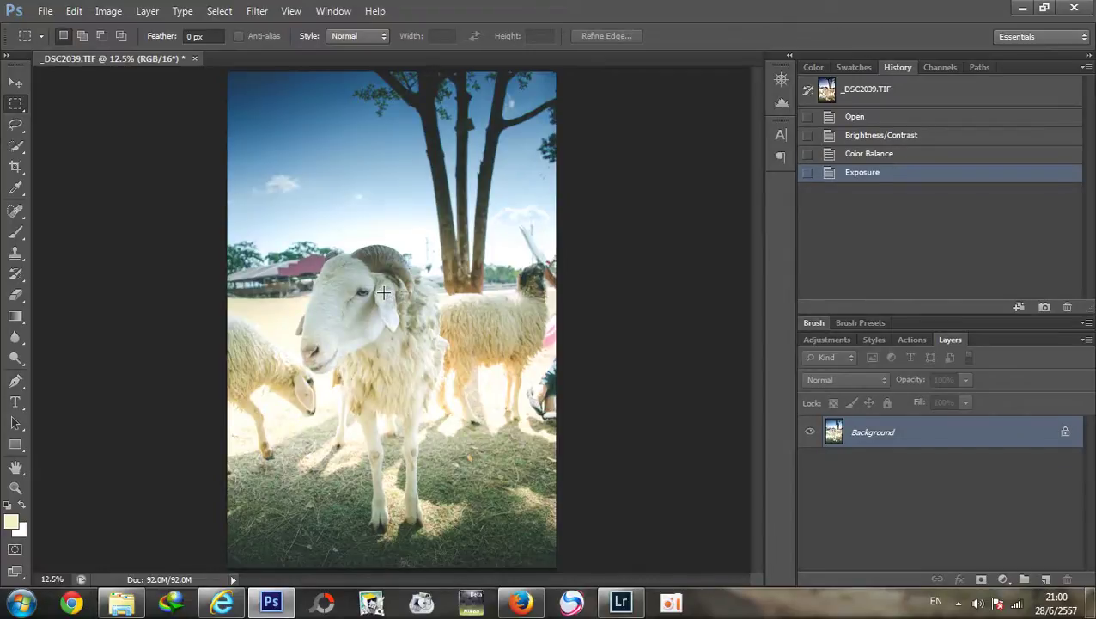
scroll(365, 308, up, 1)
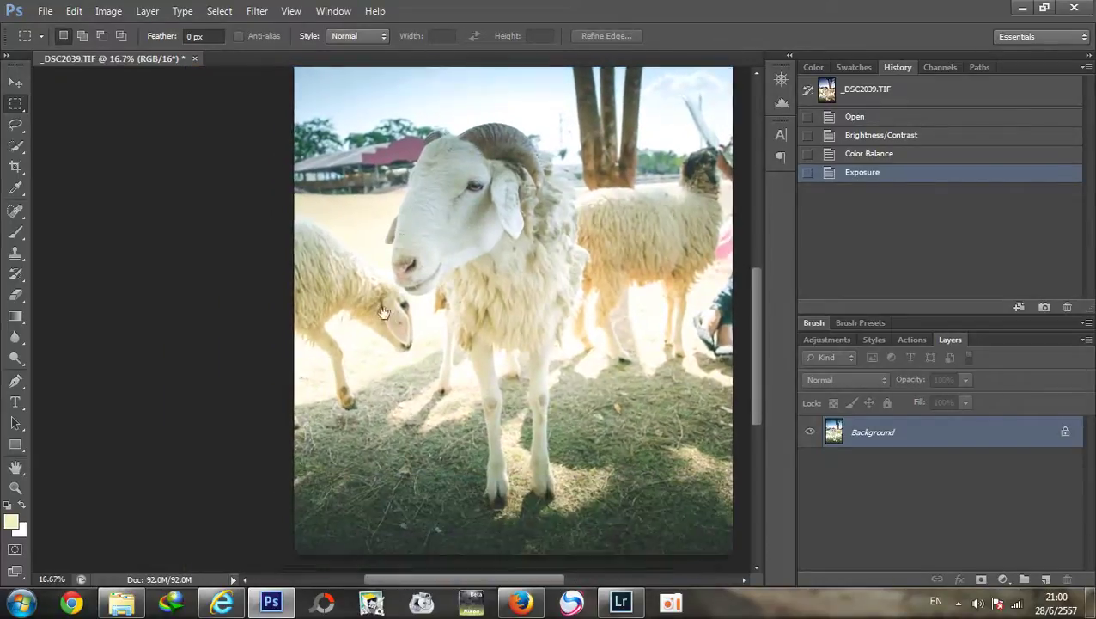
mouse_move(373, 299)
mouse_down()
mouse_move(410, 215)
mouse_move(354, 350)
mouse_up()
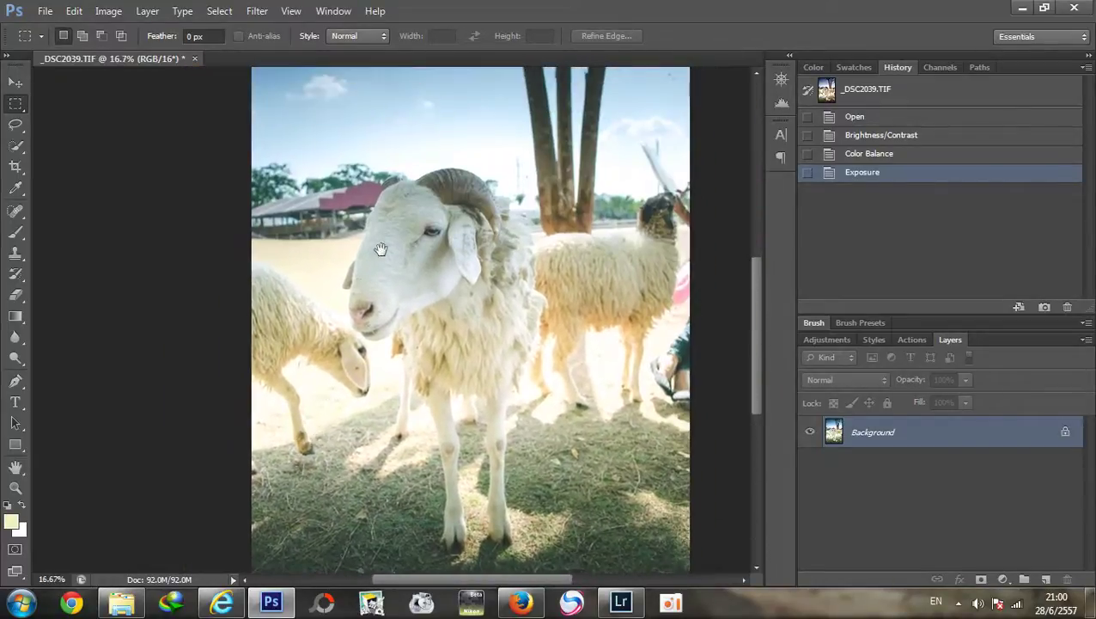
scroll(404, 275, down, 1)
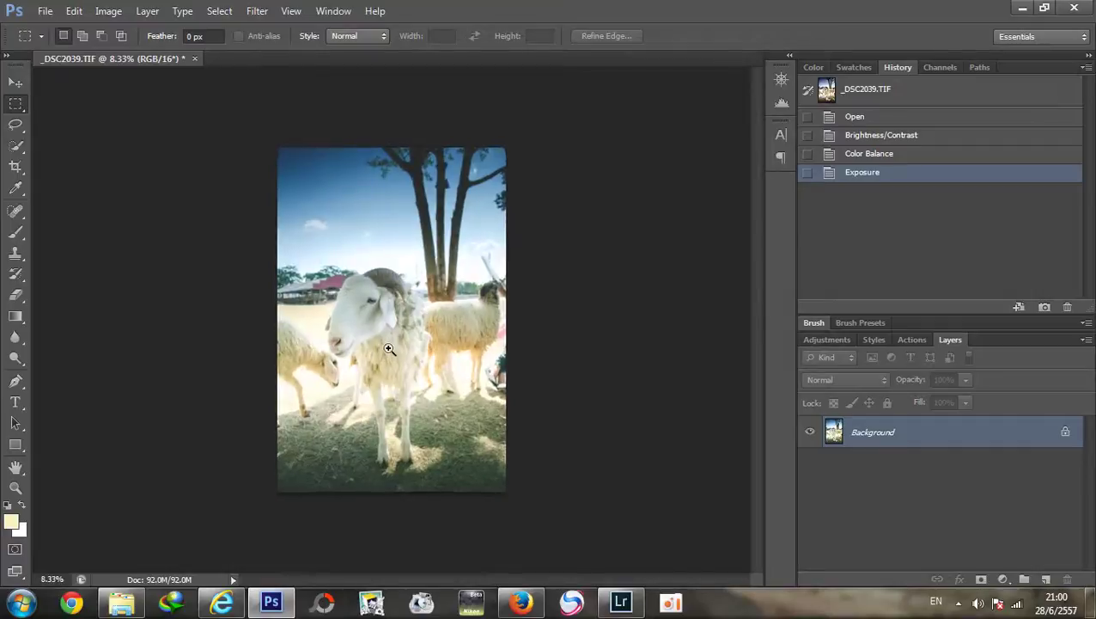
scroll(389, 348, up, 1)
Step: Add and delete a layer group, then add an empty Layer 1 above Background
click(108, 10)
mouse_move(133, 52)
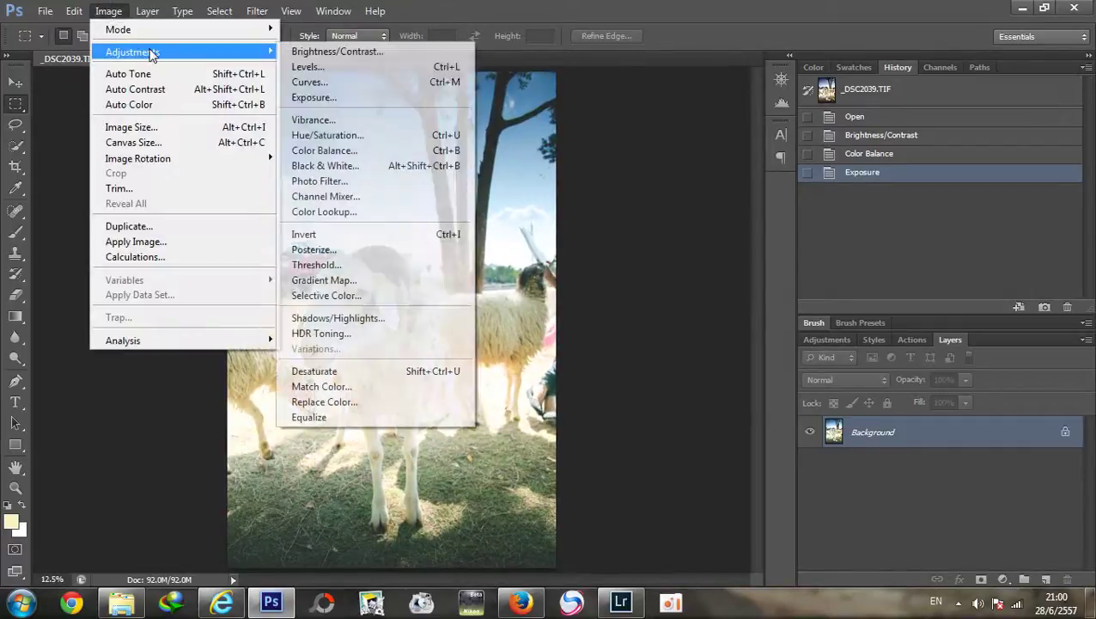
click(680, 301)
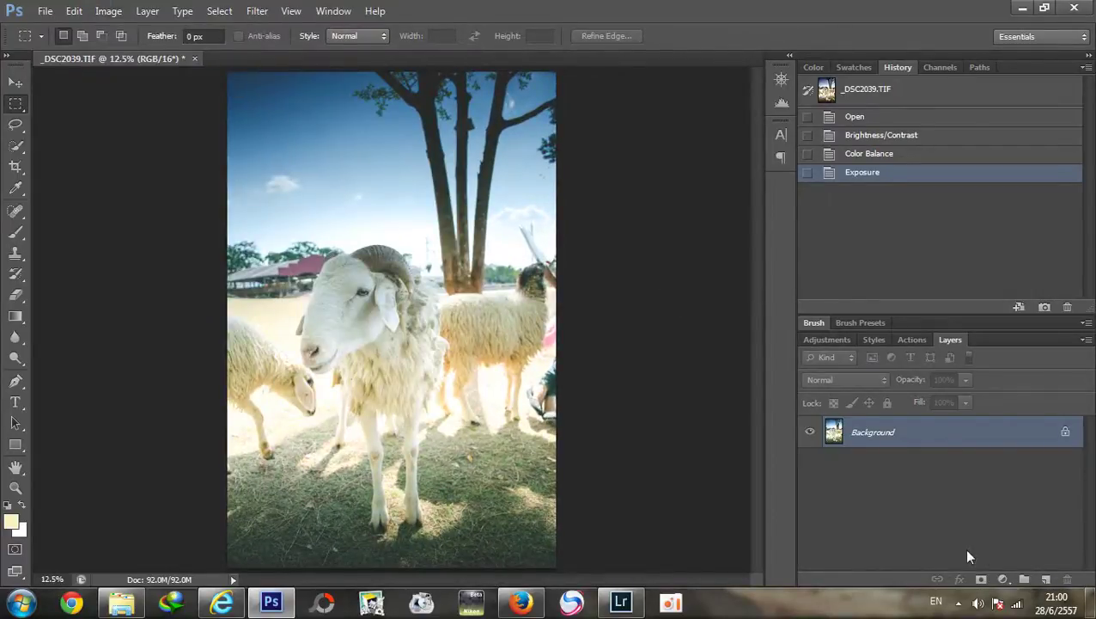
click(1023, 581)
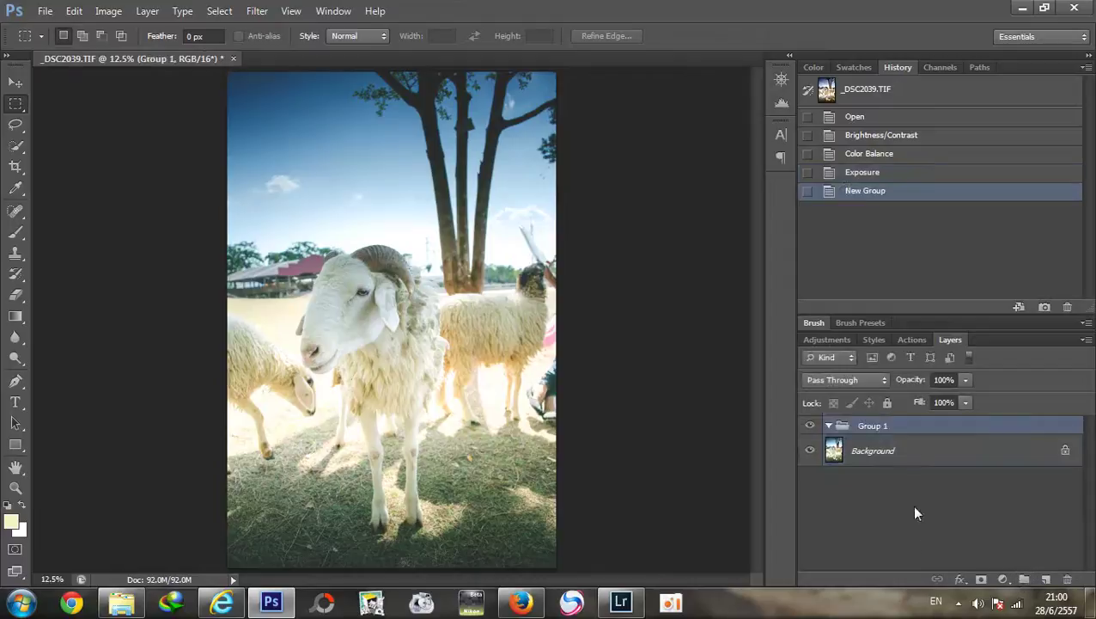
drag(890, 426, 1067, 579)
click(1045, 579)
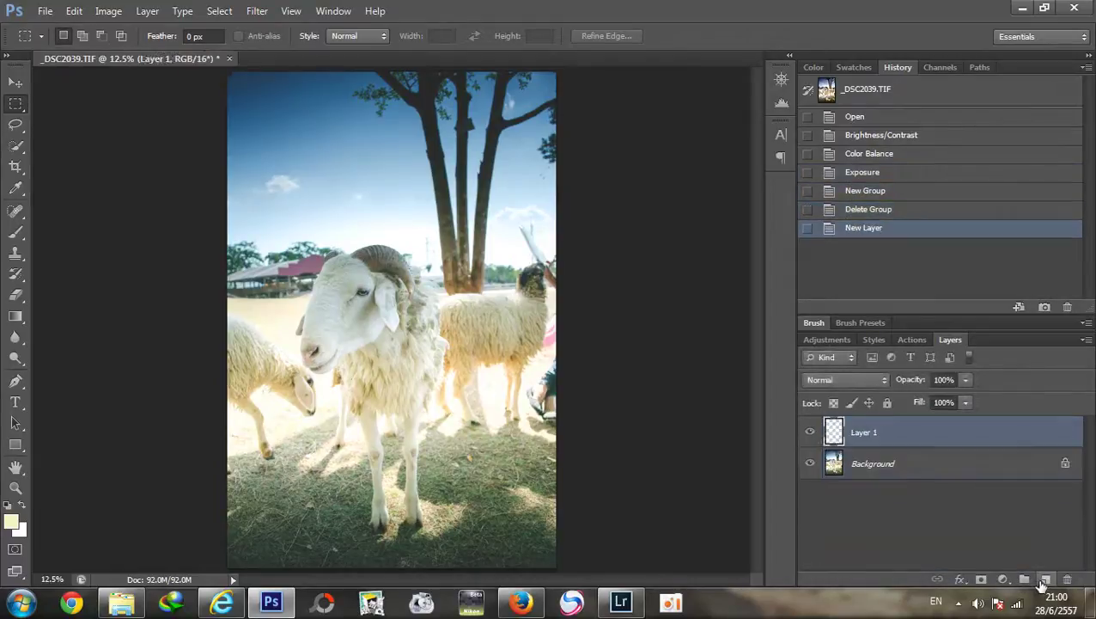
Step: Pick an olive foreground colour and draw a gradient upward from the photo's bottom
click(108, 10)
mouse_move(132, 51)
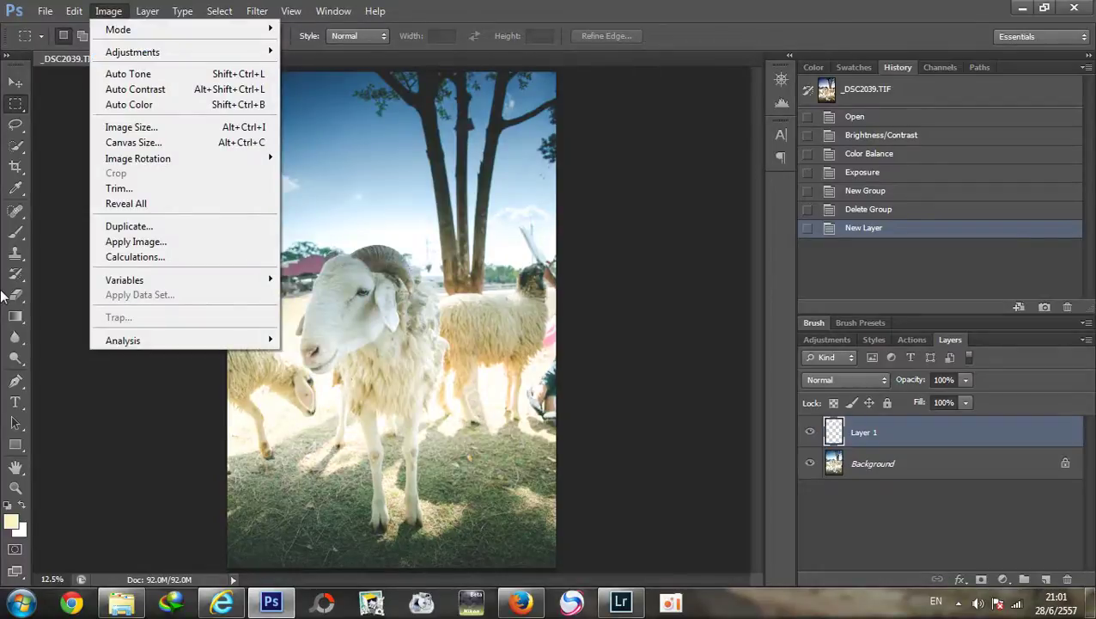
click(16, 315)
click(13, 524)
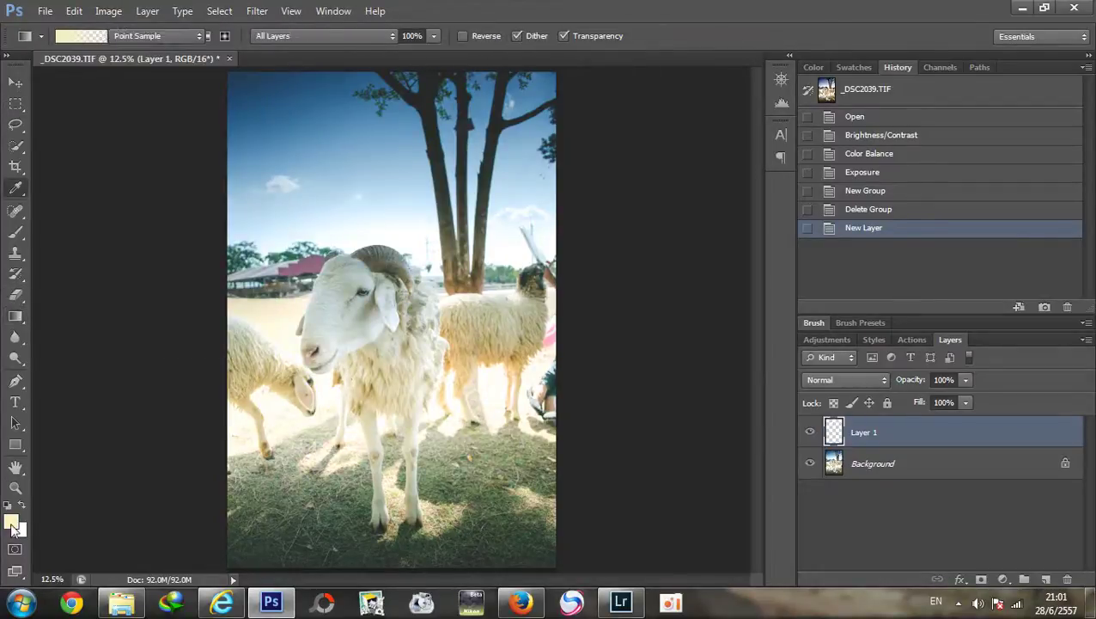
drag(586, 272, 591, 277)
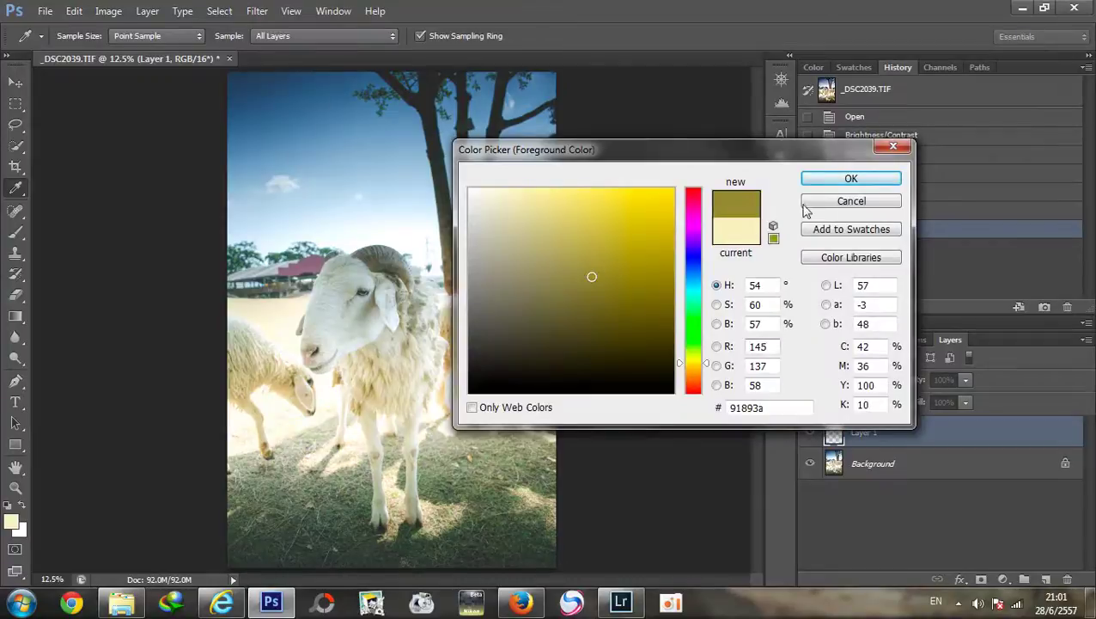
click(850, 178)
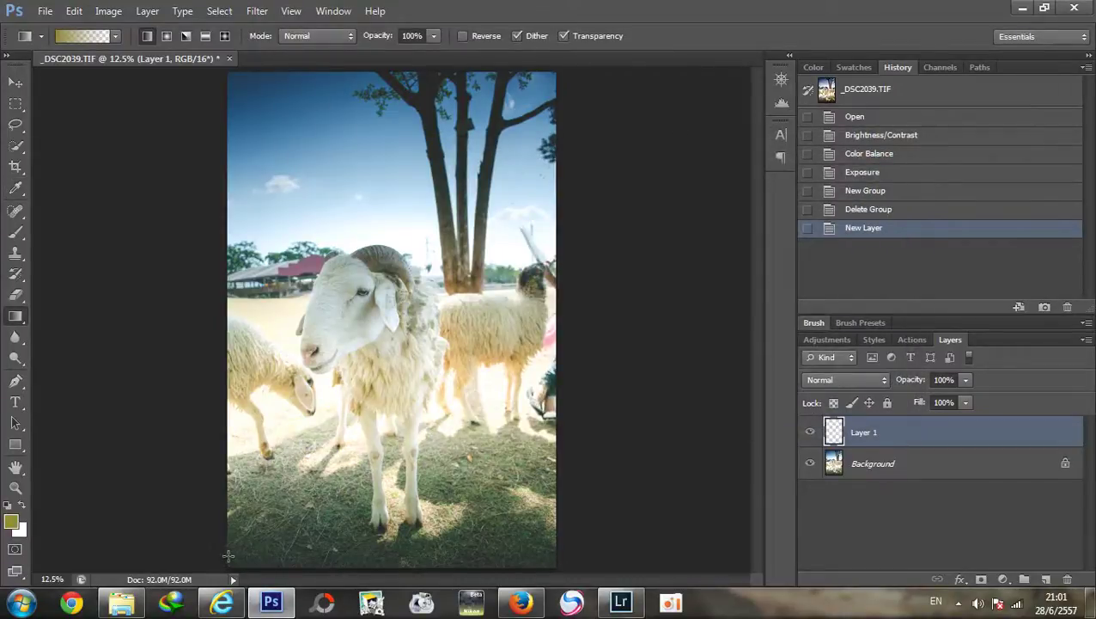
drag(229, 556, 434, 208)
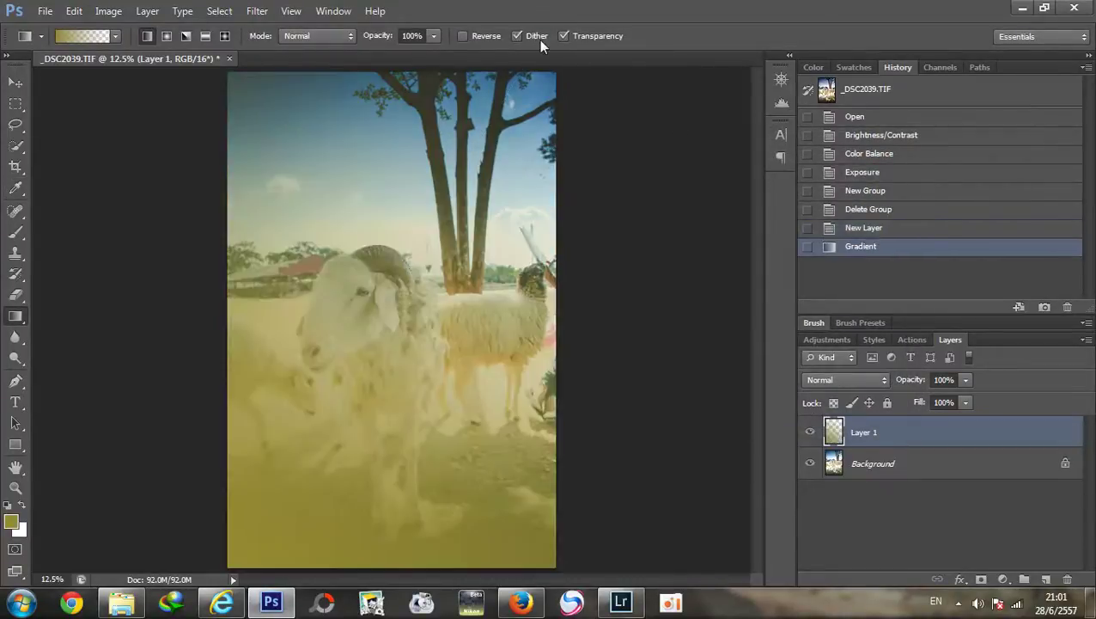
Step: Set Layer 1 to Screen blending at about 26% opacity
click(876, 380)
click(845, 149)
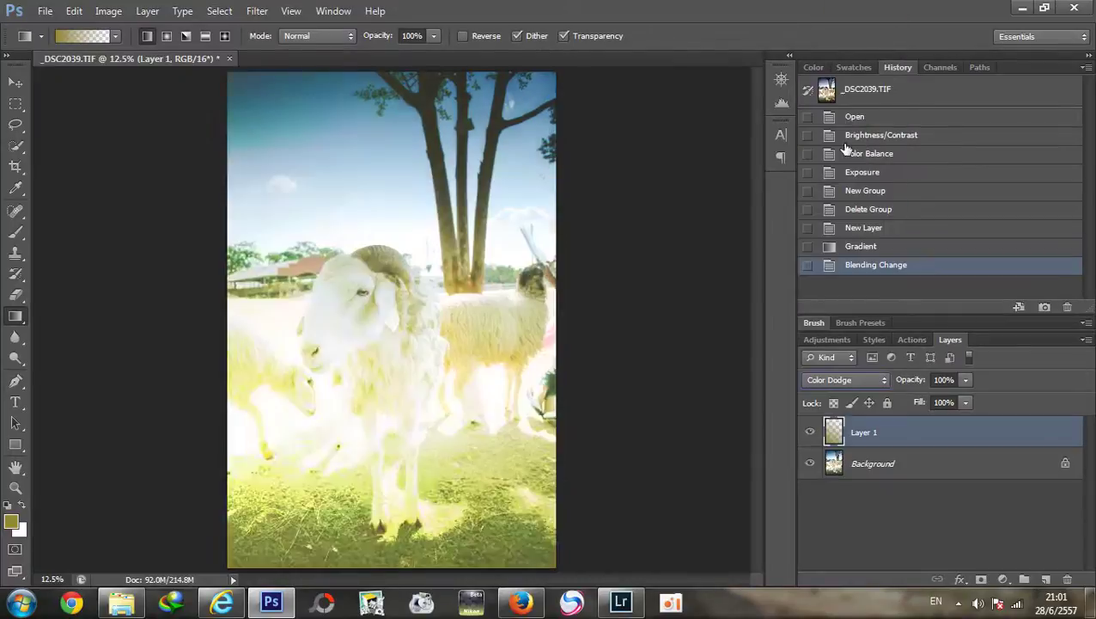
click(837, 379)
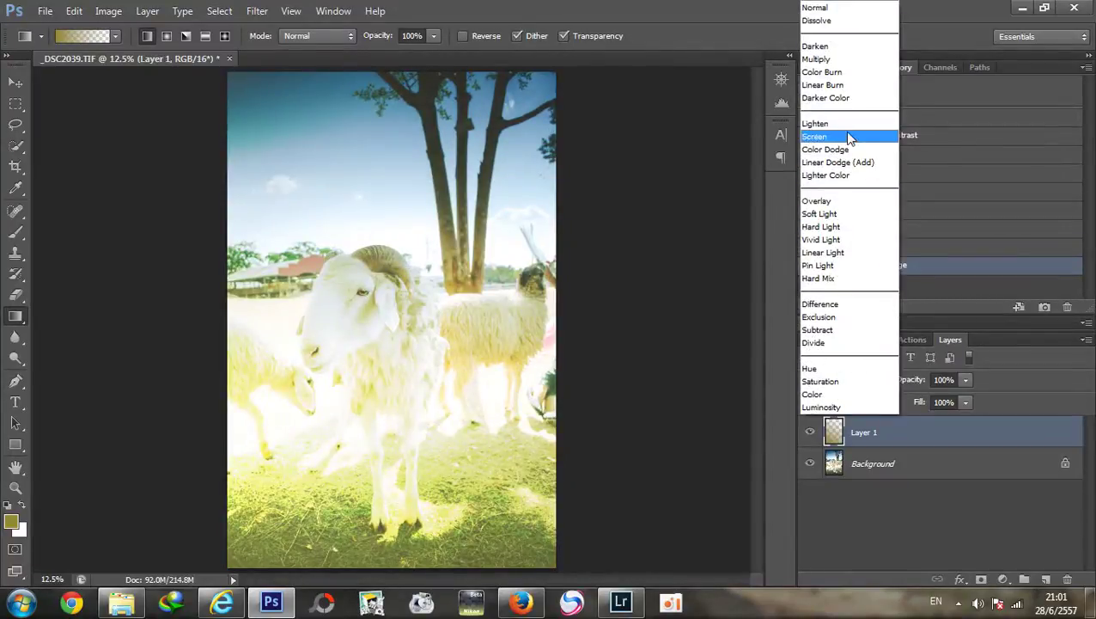
click(851, 205)
click(965, 379)
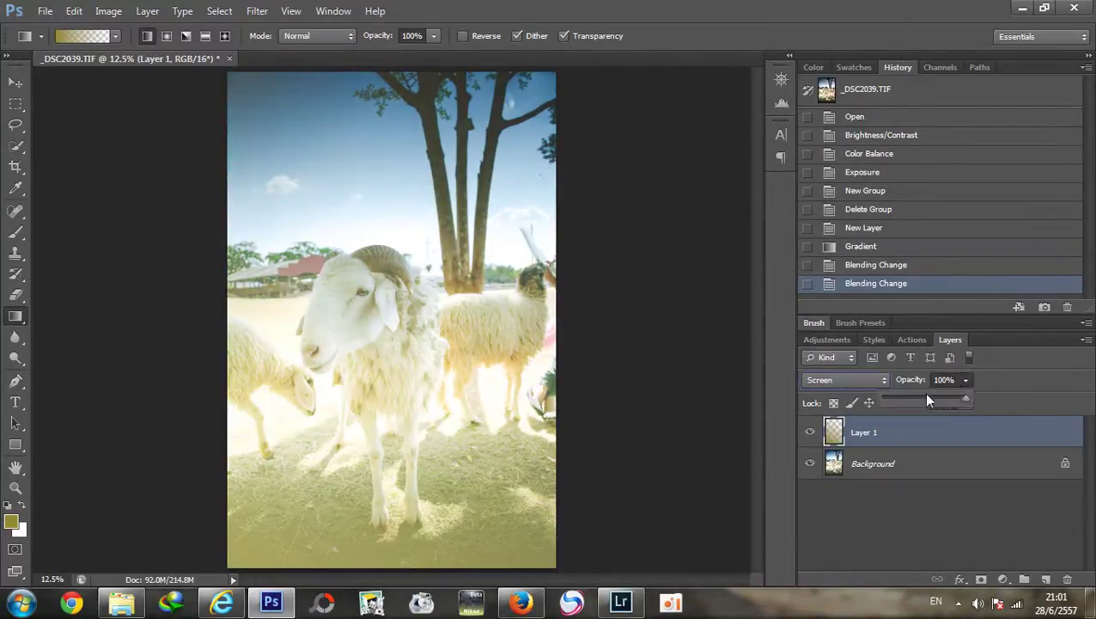
drag(966, 397, 915, 402)
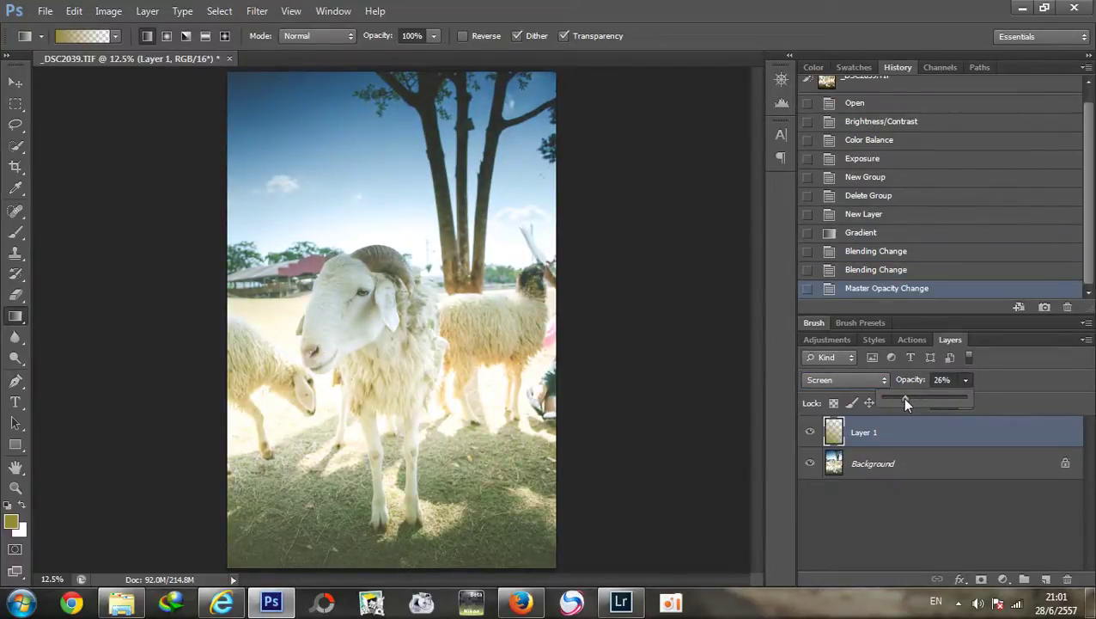
click(864, 522)
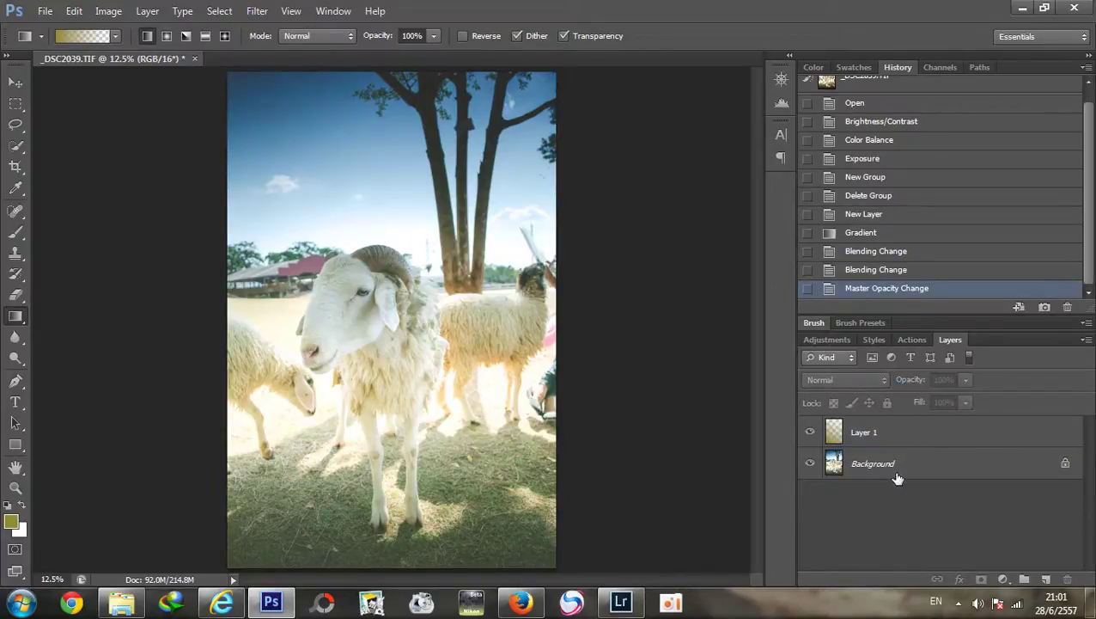
click(813, 434)
click(813, 434)
click(813, 434)
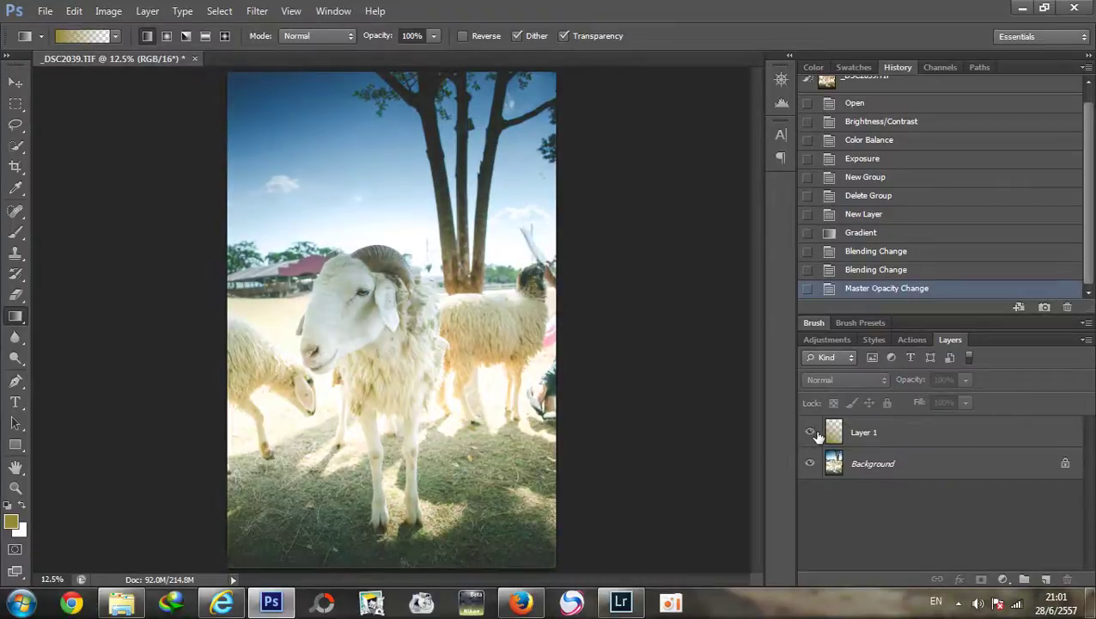
click(813, 434)
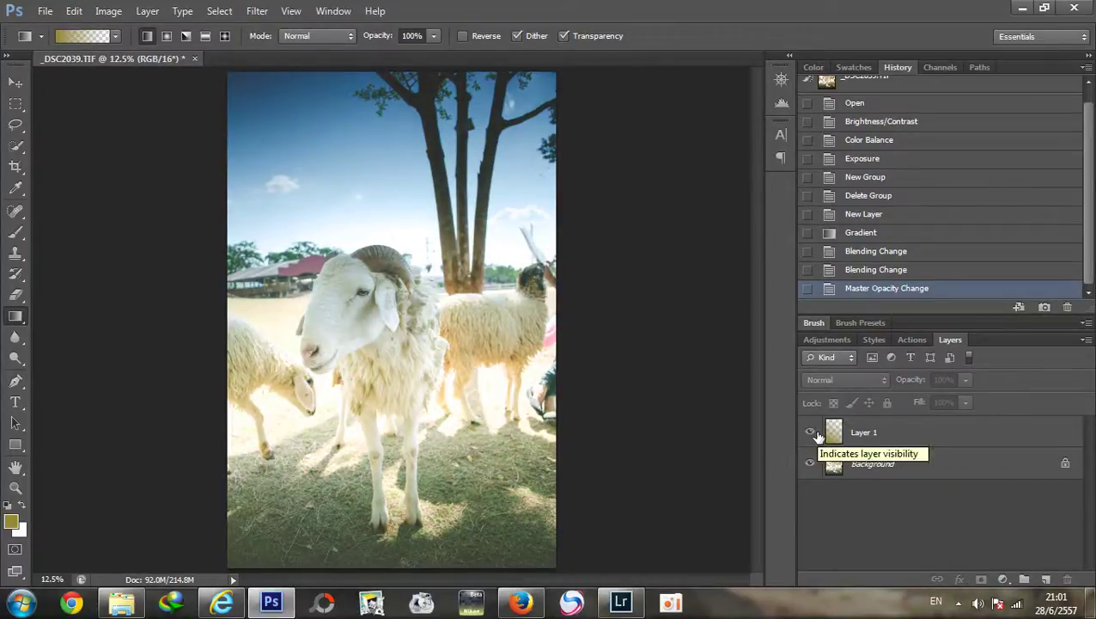
scroll(452, 315, up, 1)
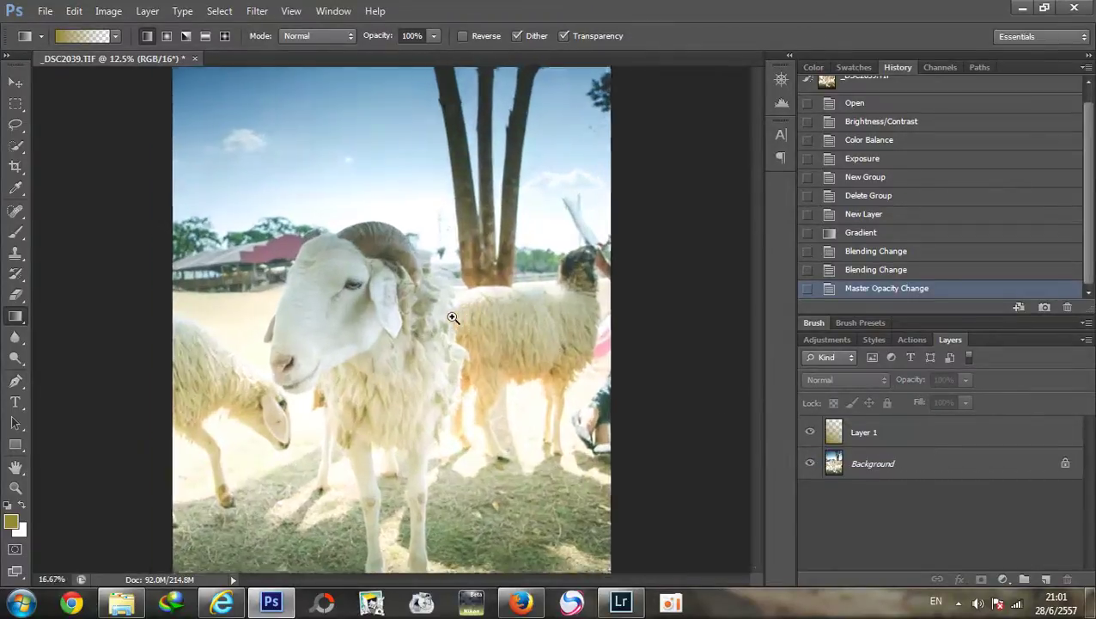
scroll(452, 314, down, 1)
scroll(320, 292, down, 1)
scroll(319, 293, up, 2)
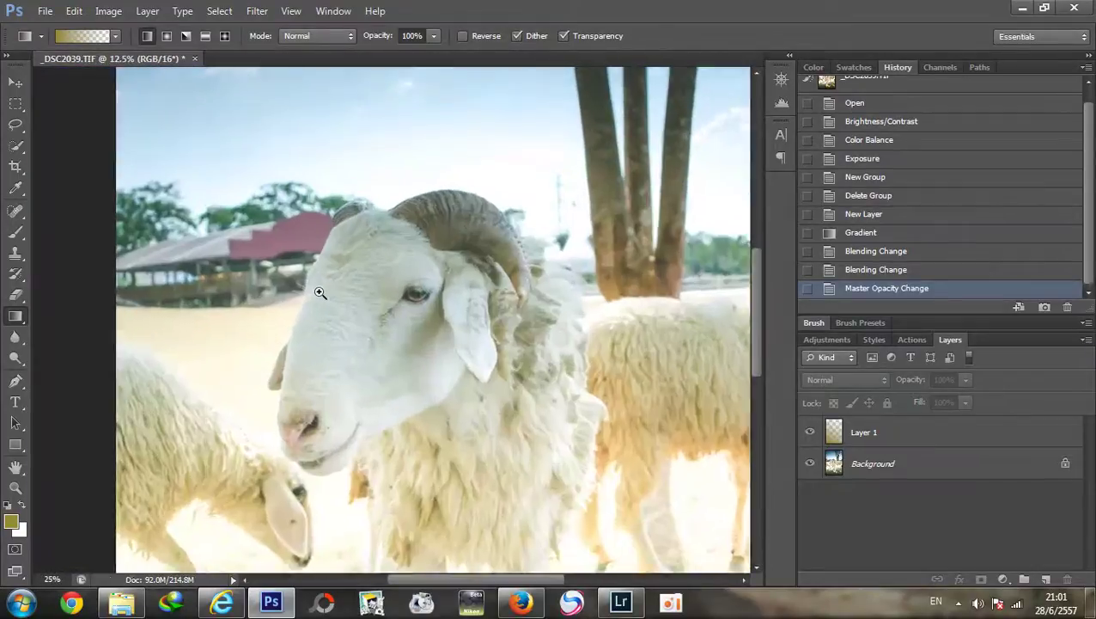
scroll(331, 317, up, 1)
scroll(405, 256, up, 1)
scroll(409, 251, up, 1)
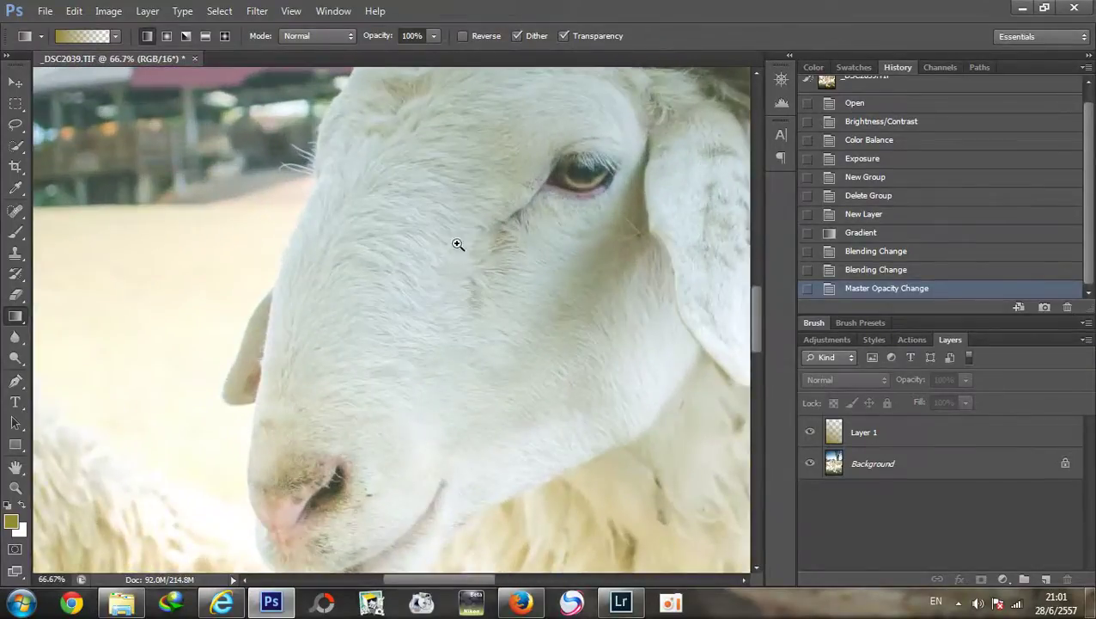
drag(458, 245, 334, 381)
mouse_move(382, 262)
mouse_down()
mouse_move(333, 421)
mouse_move(421, 332)
mouse_move(407, 326)
mouse_up()
mouse_move(504, 167)
mouse_down()
mouse_move(384, 269)
mouse_move(425, 324)
mouse_move(473, 335)
mouse_move(482, 399)
mouse_move(465, 232)
mouse_move(423, 372)
mouse_up()
scroll(441, 335, down, 3)
scroll(447, 360, down, 2)
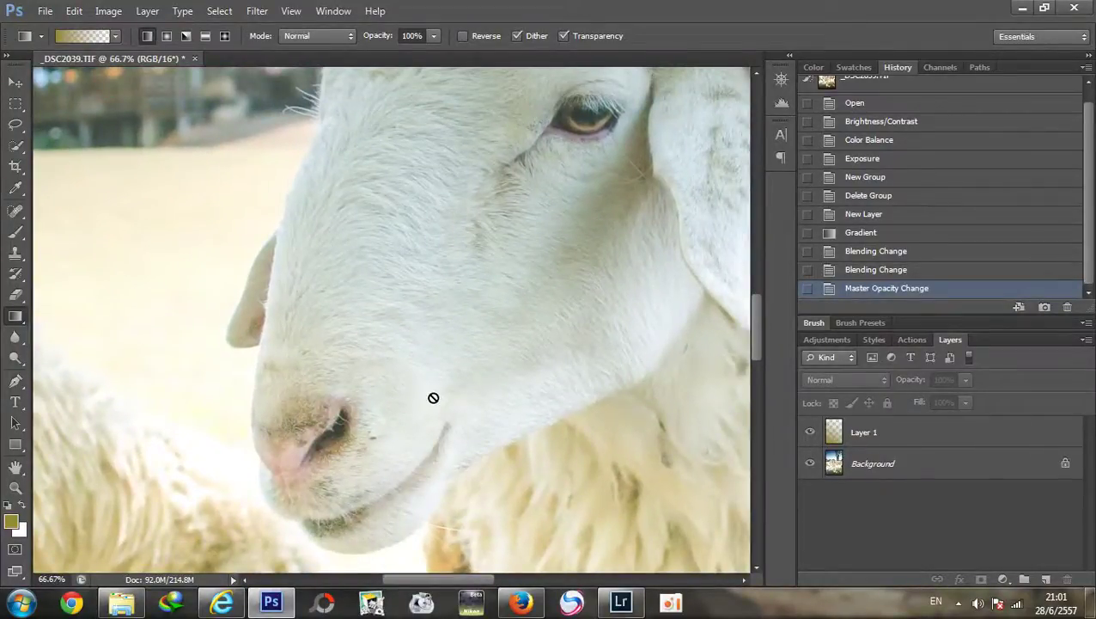
scroll(433, 396, down, 1)
scroll(433, 354, up, 2)
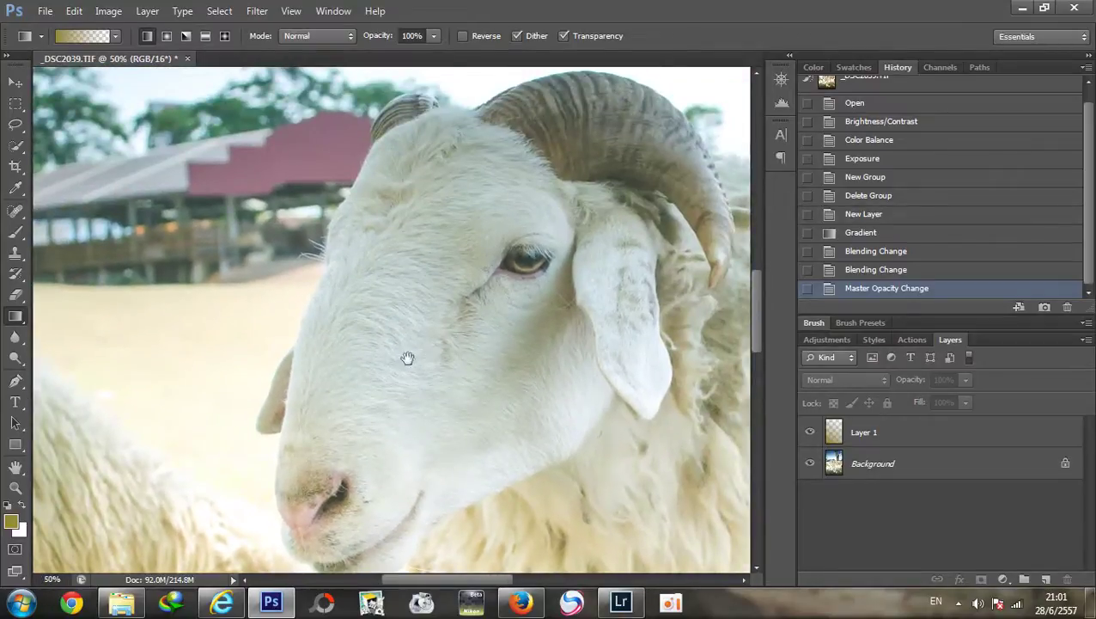
scroll(407, 357, down, 3)
scroll(320, 335, left, 3)
scroll(320, 336, down, 3)
scroll(404, 281, right, 2)
scroll(436, 360, right, 4)
scroll(435, 360, up, 4)
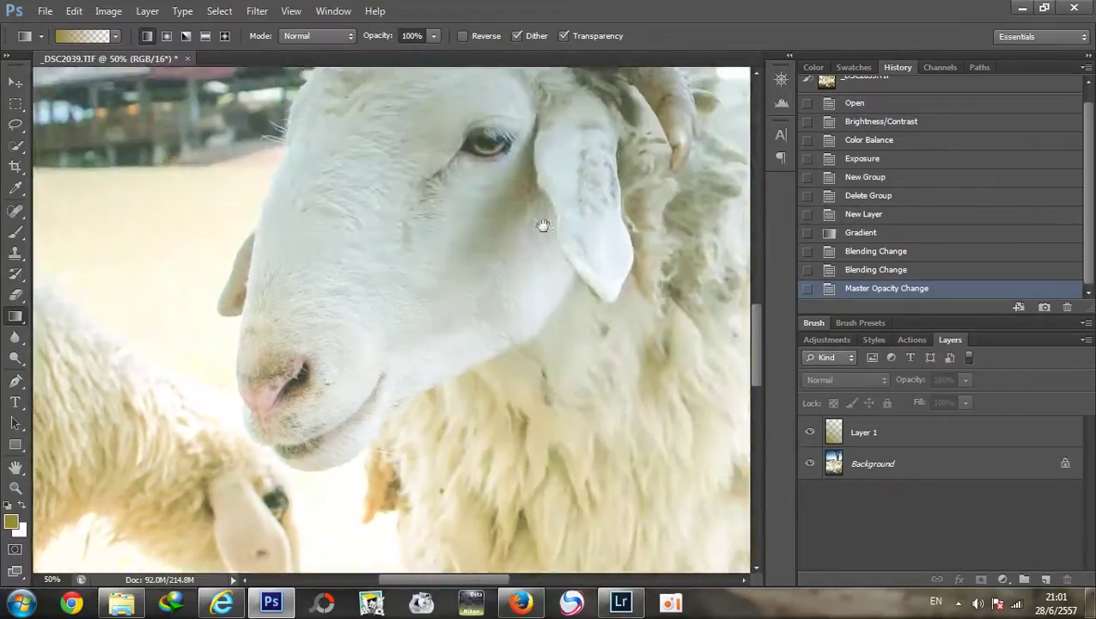
scroll(543, 225, up, 3)
scroll(511, 287, right, 3)
scroll(459, 262, up, 2)
scroll(460, 262, down, 3)
scroll(423, 286, right, 4)
scroll(423, 286, down, 3)
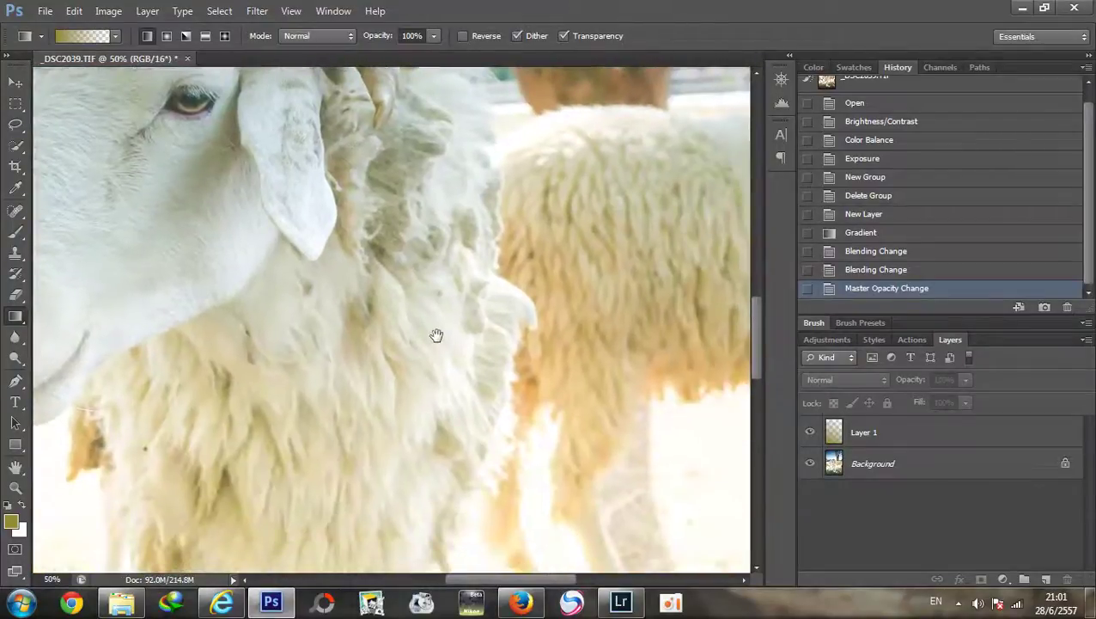
scroll(436, 334, down, 3)
scroll(338, 378, down, 3)
scroll(384, 260, left, 2)
scroll(435, 315, up, 5)
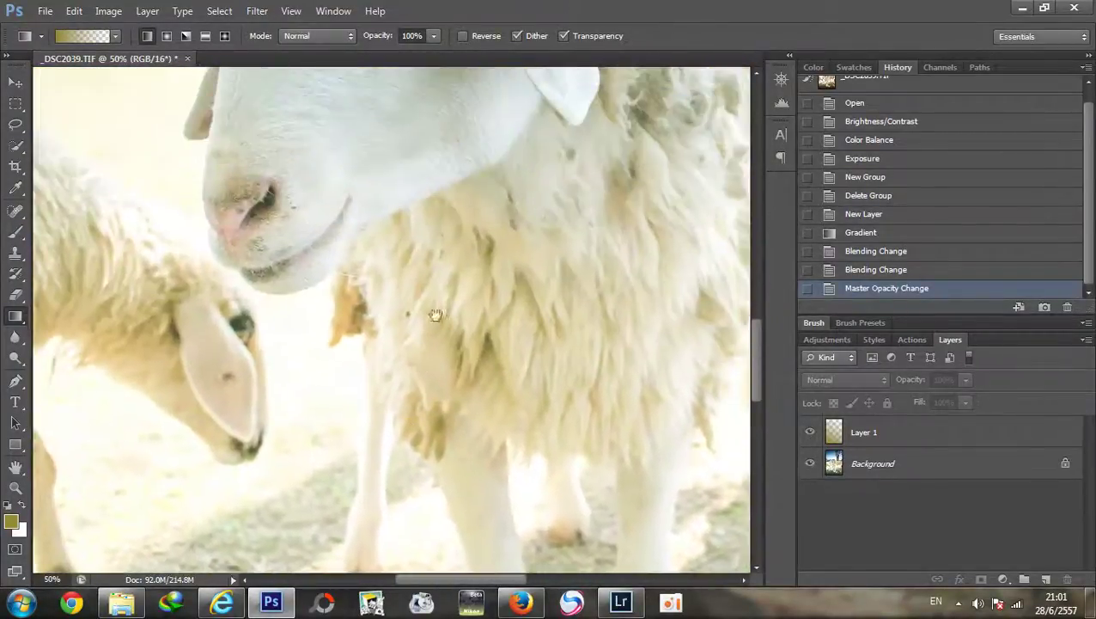
scroll(436, 314, up, 5)
scroll(435, 314, right, 2)
scroll(421, 350, up, 2)
scroll(384, 369, left, 4)
scroll(384, 369, down, 2)
scroll(415, 374, left, 2)
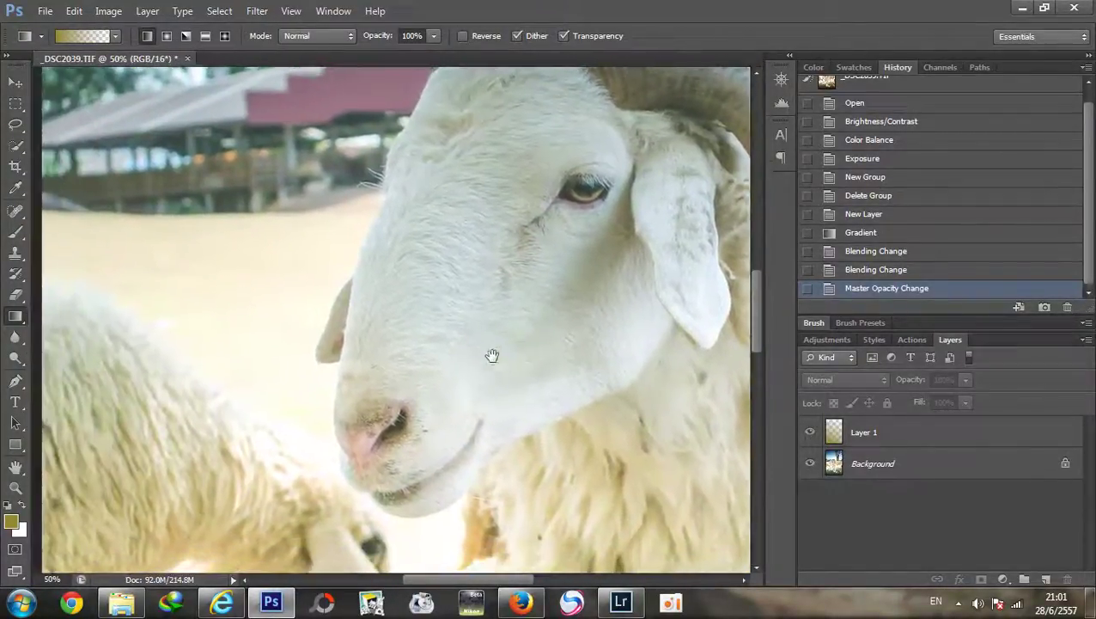
scroll(481, 359, right, 3)
scroll(481, 359, up, 1)
alt+click(482, 286)
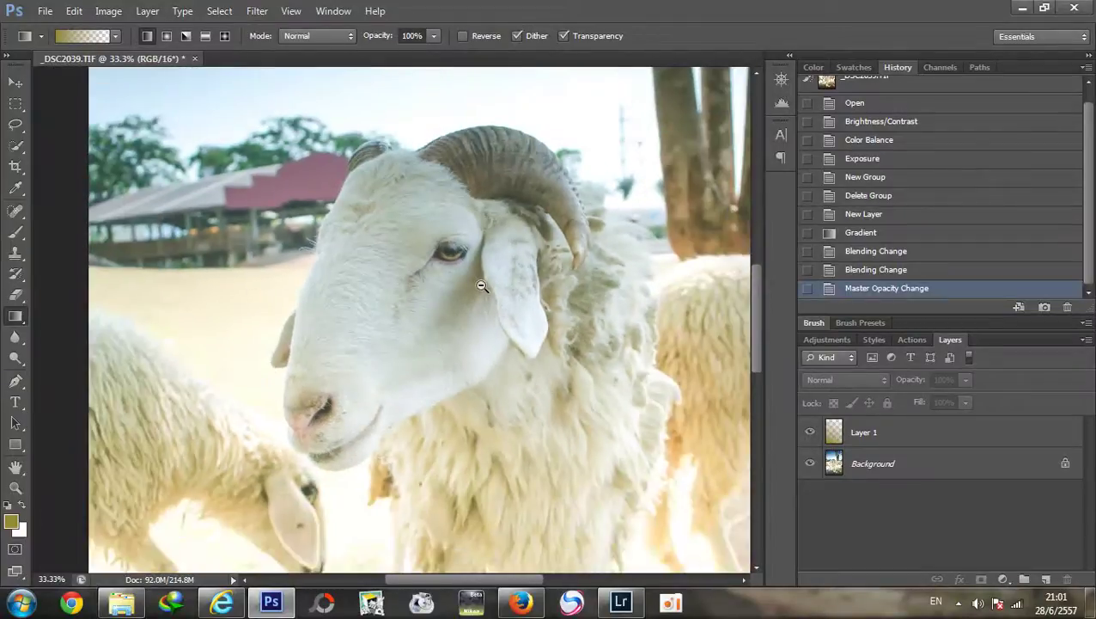
alt+click(482, 286)
alt+click(482, 286)
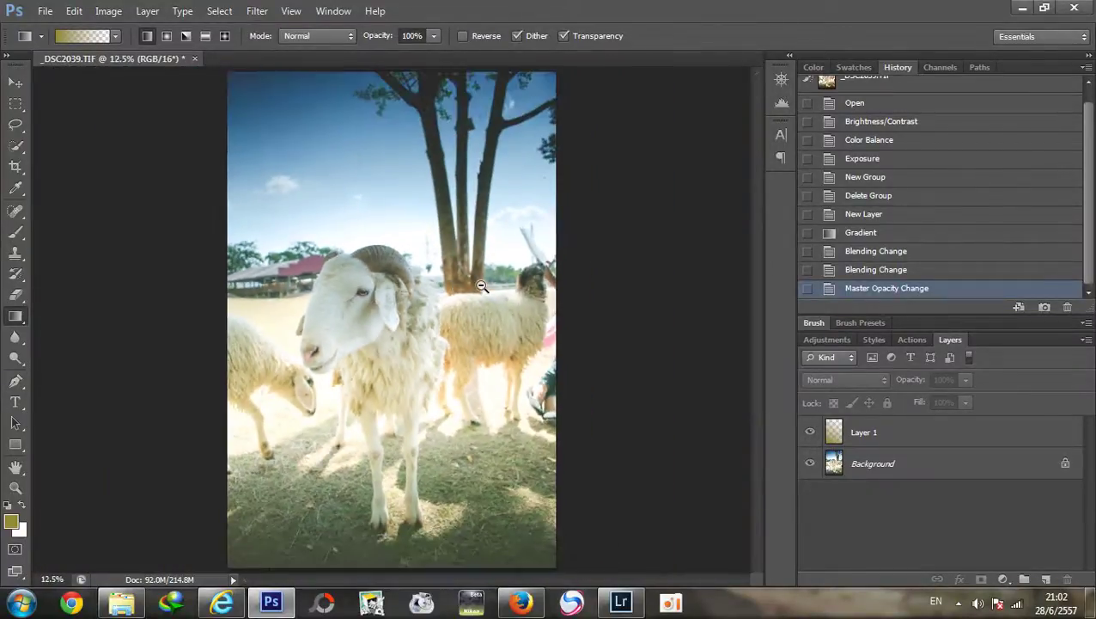
click(379, 316)
Step: Merge visible layers into Background, then try Auto Tone and undo it
click(147, 11)
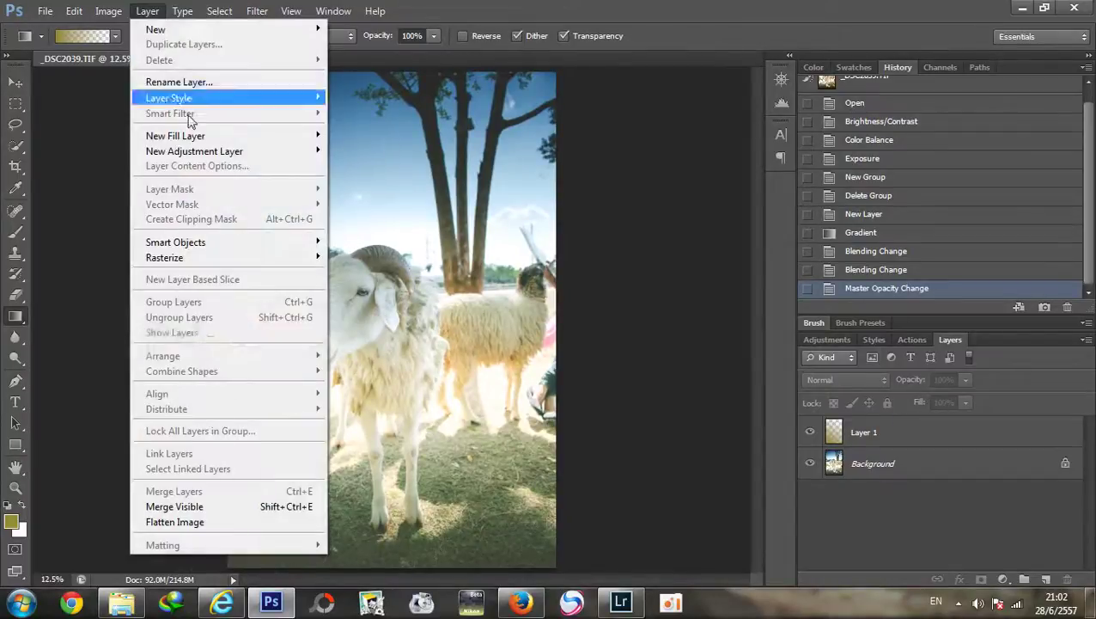
click(217, 507)
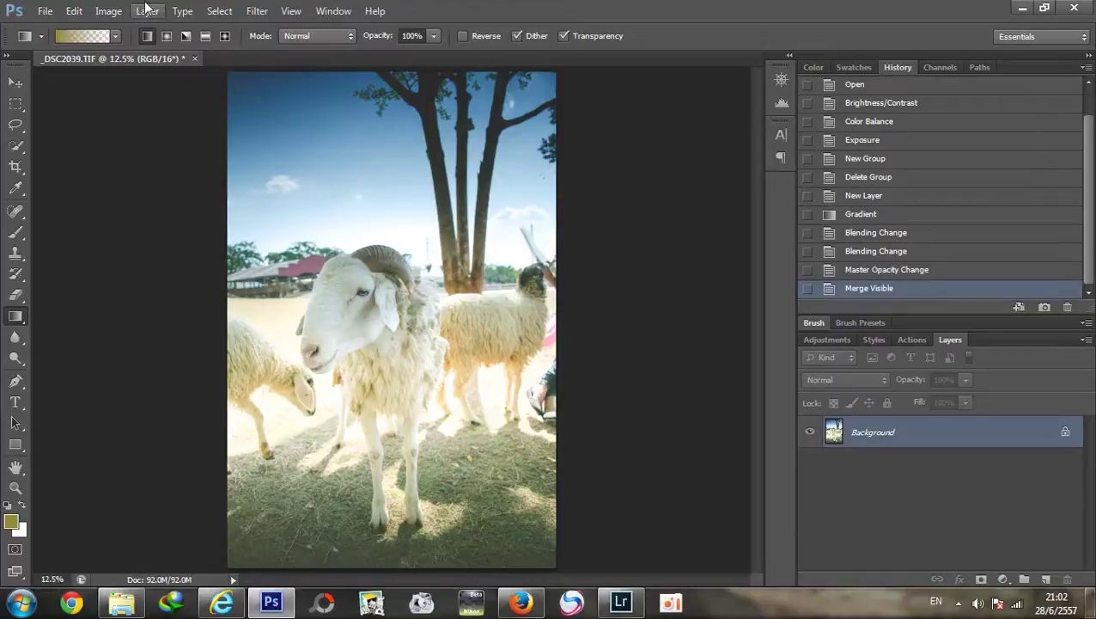
click(114, 10)
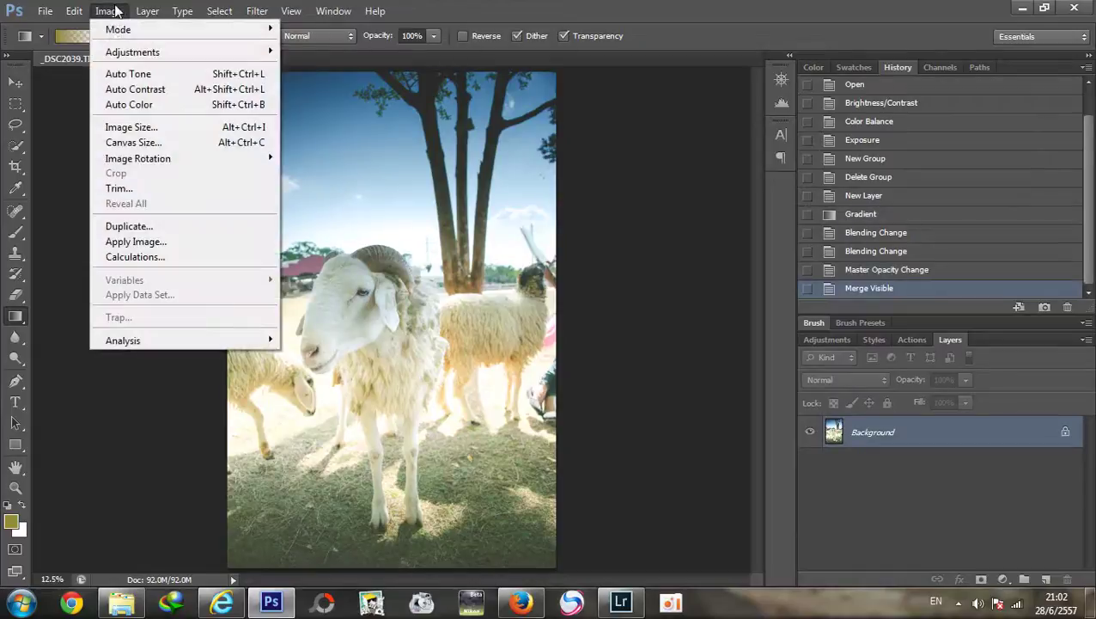
click(131, 77)
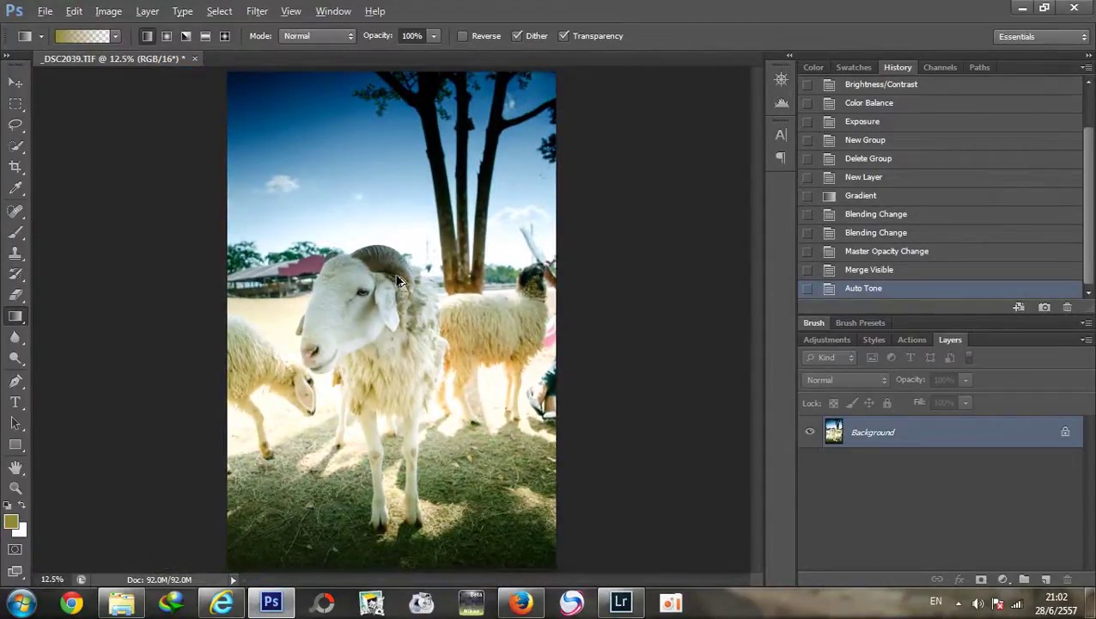
key(ctrl+z)
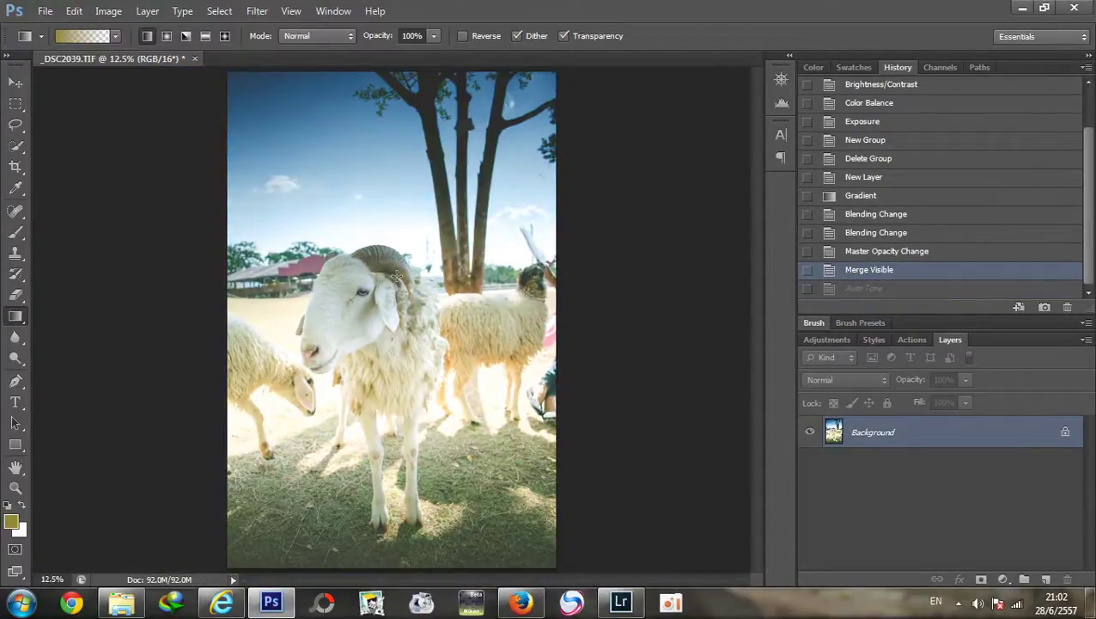
Step: Begin saving _DSC2039 as a new file with Save As
scroll(409, 335, up, 1)
scroll(413, 339, down, 2)
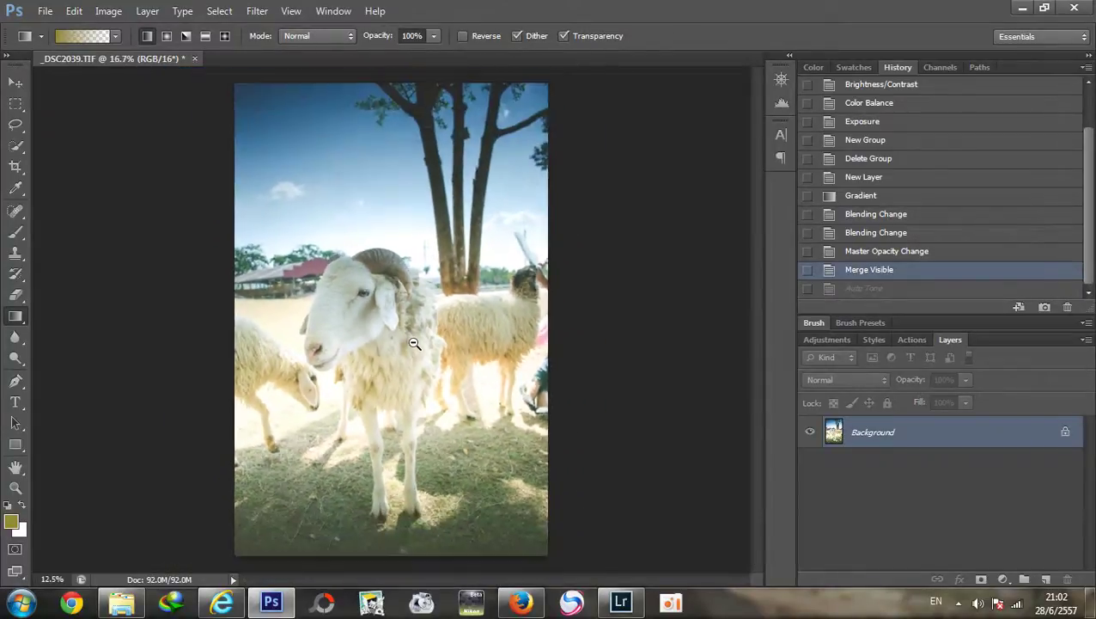
scroll(413, 341, up, 1)
scroll(413, 342, up, 1)
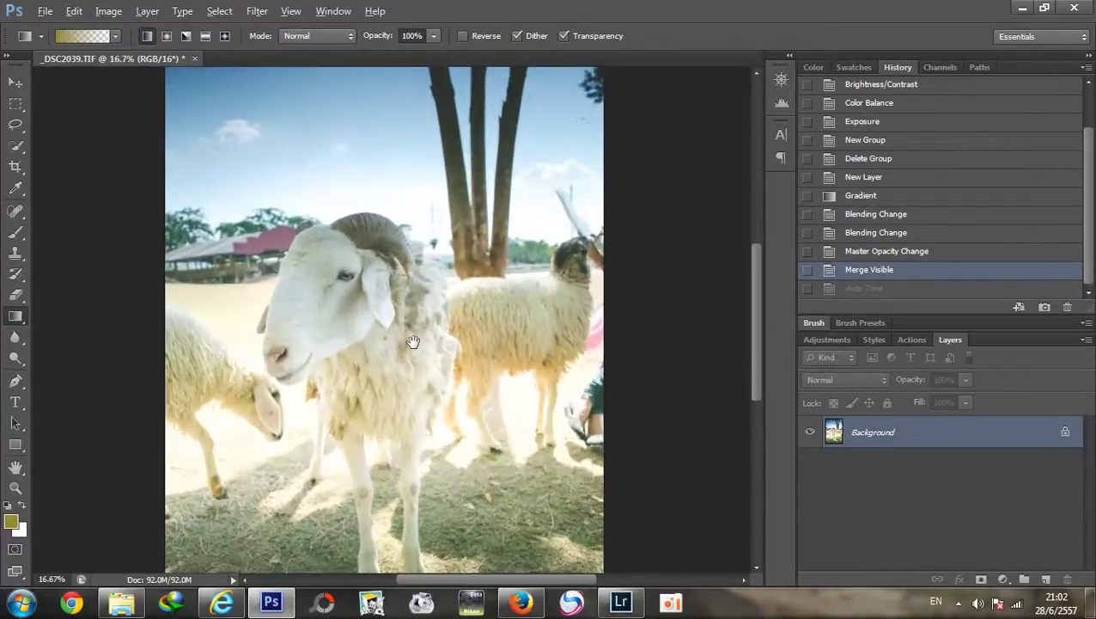
scroll(414, 342, down, 1)
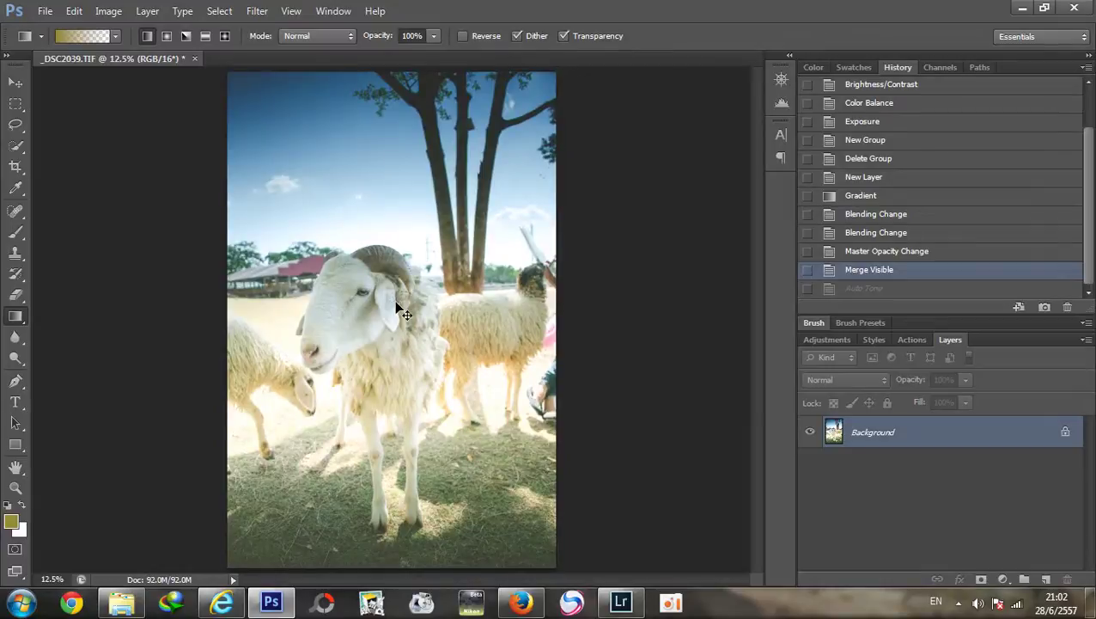
key(ctrl+shift+s)
Step: Save _DSC2039 as a maximum-quality JPEG
click(362, 388)
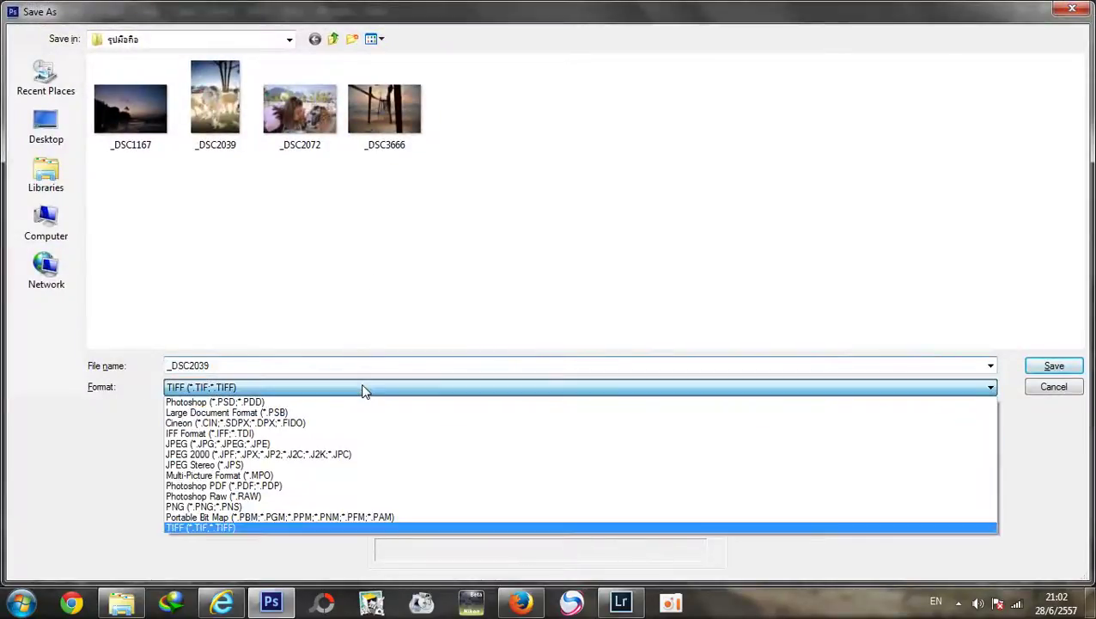
click(361, 443)
click(1048, 367)
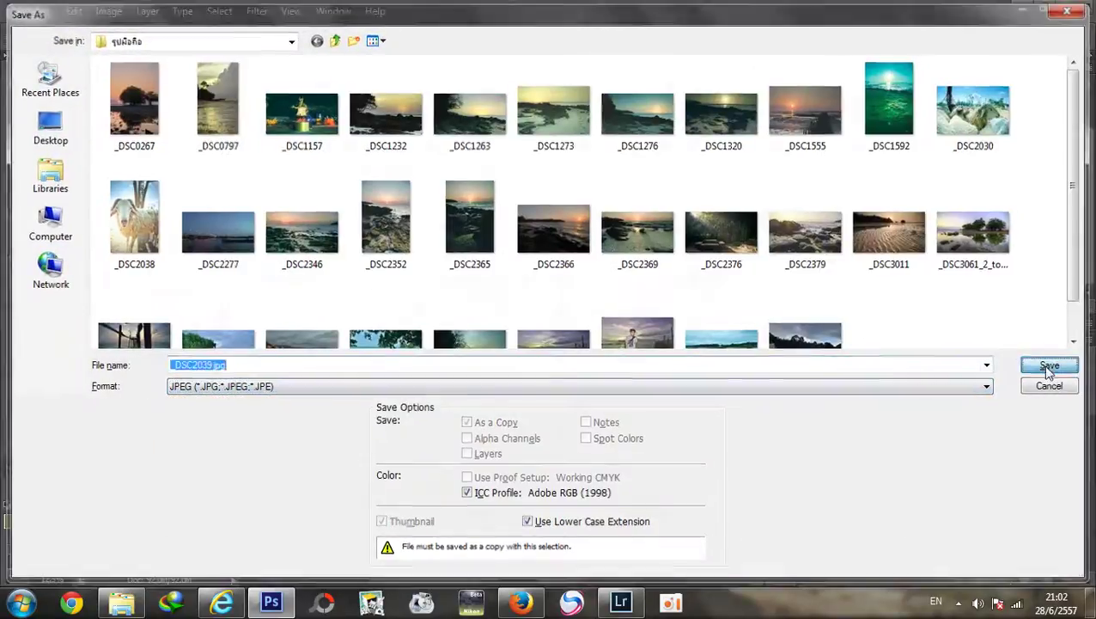
drag(590, 129, 692, 132)
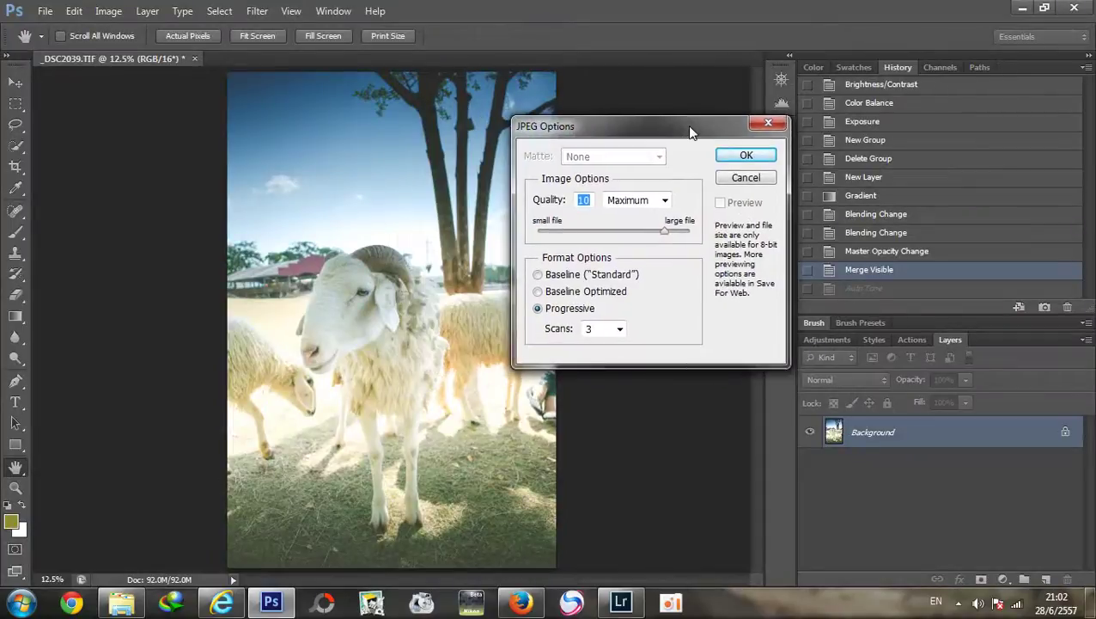
click(744, 158)
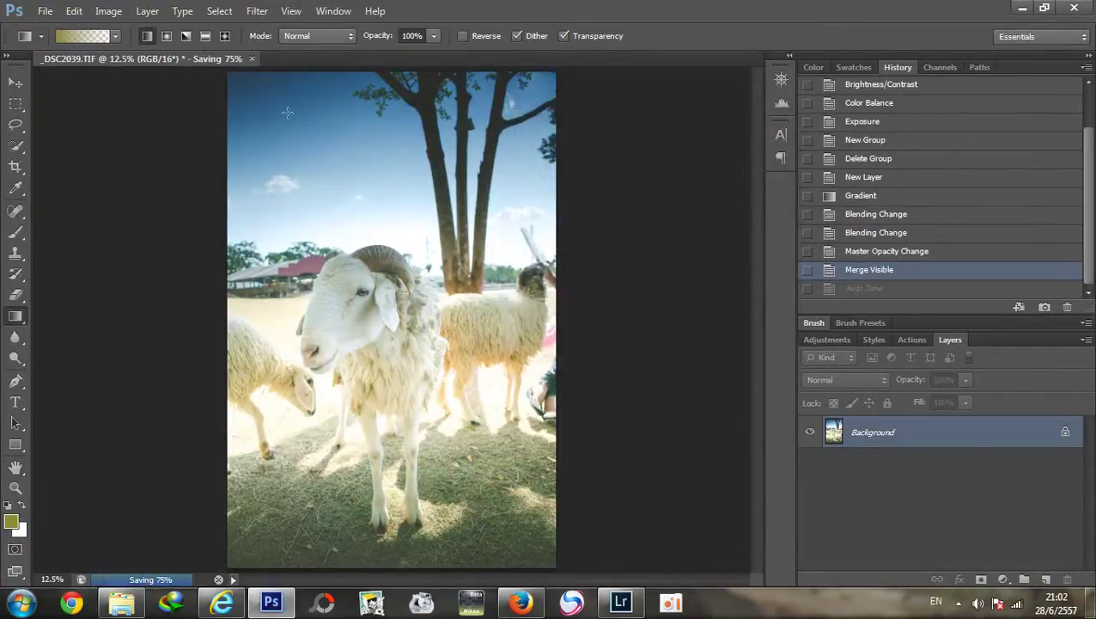
Step: Enter a 2000-pixel width in Image Size, giving 2000×3020 pixels
click(110, 12)
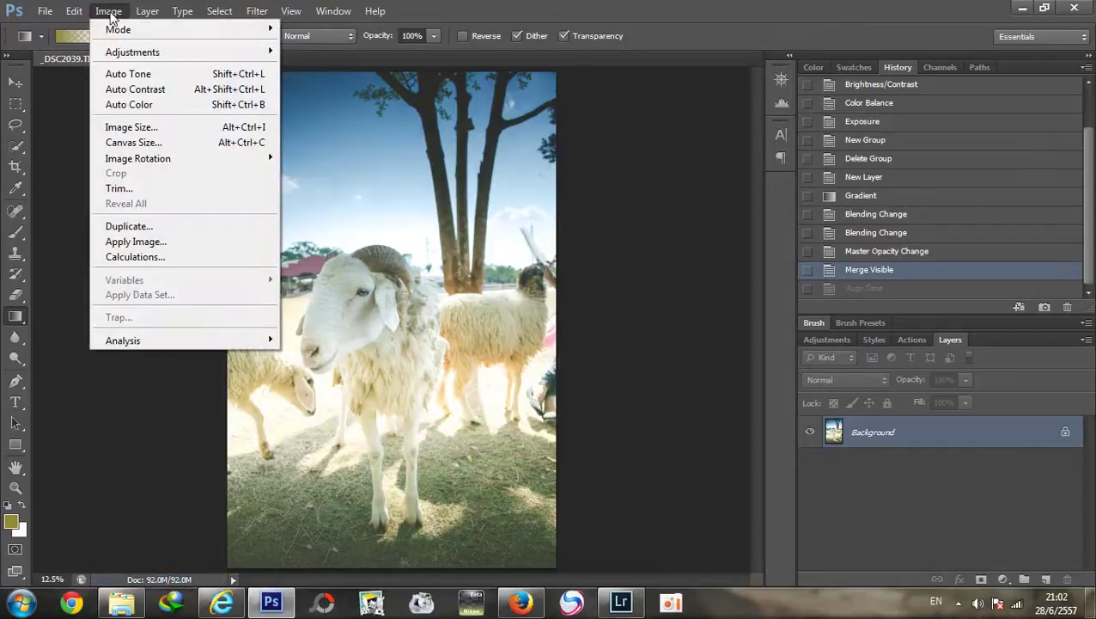
click(164, 126)
text(200)
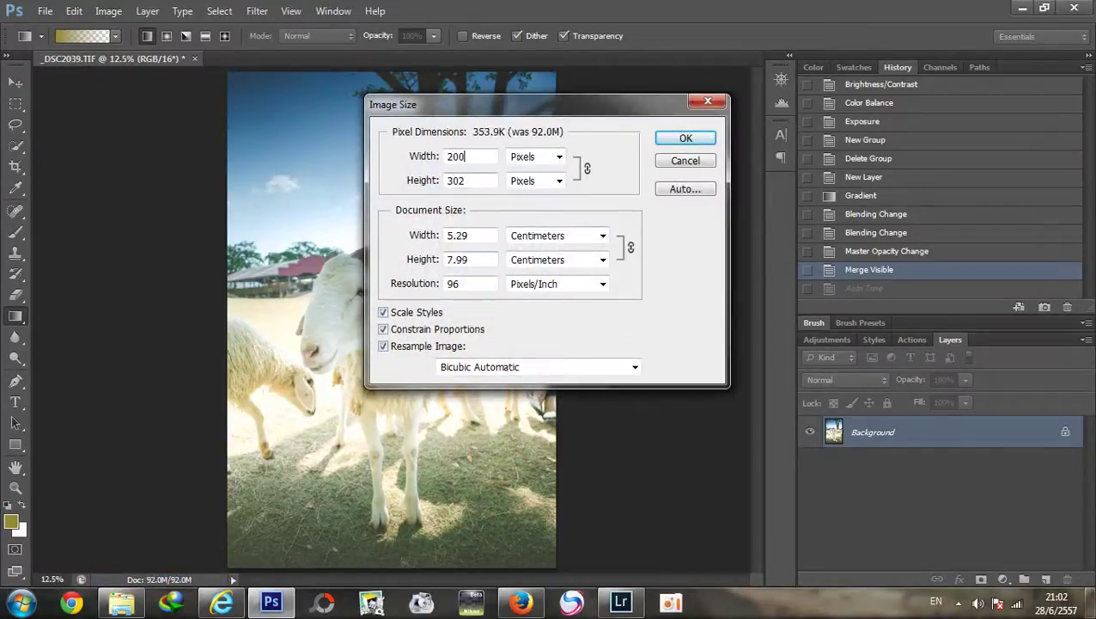
text(0)
mouse_move(451, 155)
mouse_down()
mouse_move(484, 155)
mouse_move(432, 153)
mouse_up()
click(453, 180)
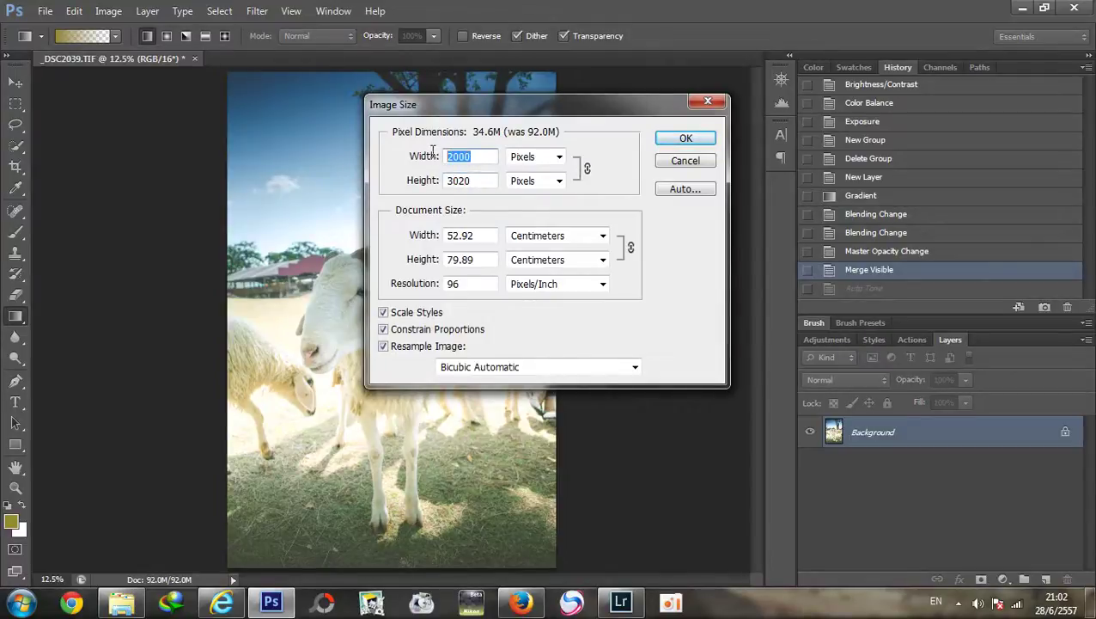